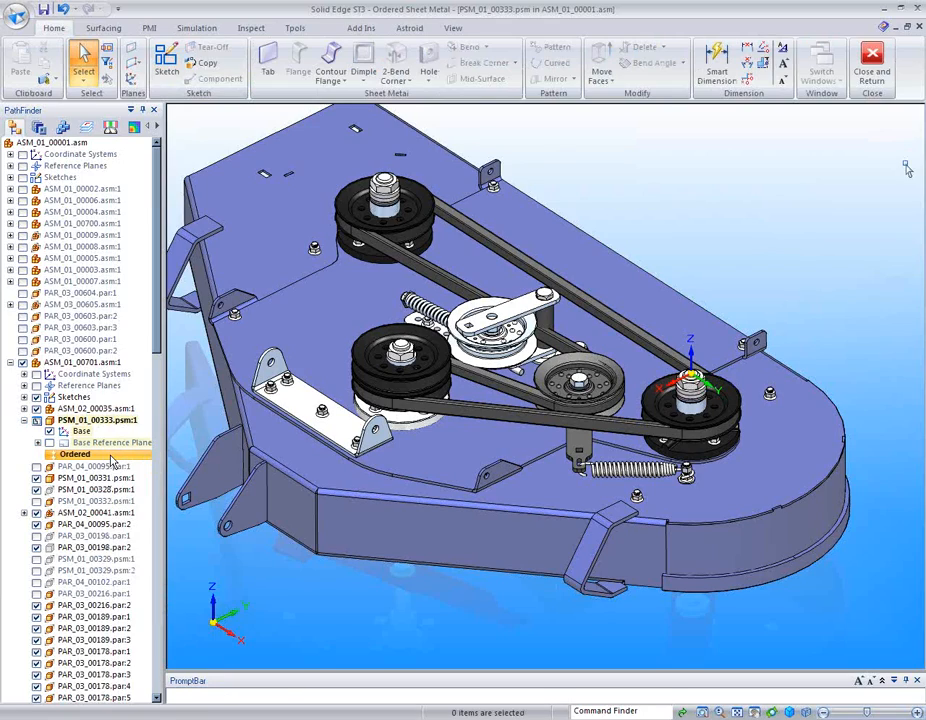
Transition the in-place sheet metal part from the ordered to the synchronous modeling environment.
right_click(112, 458)
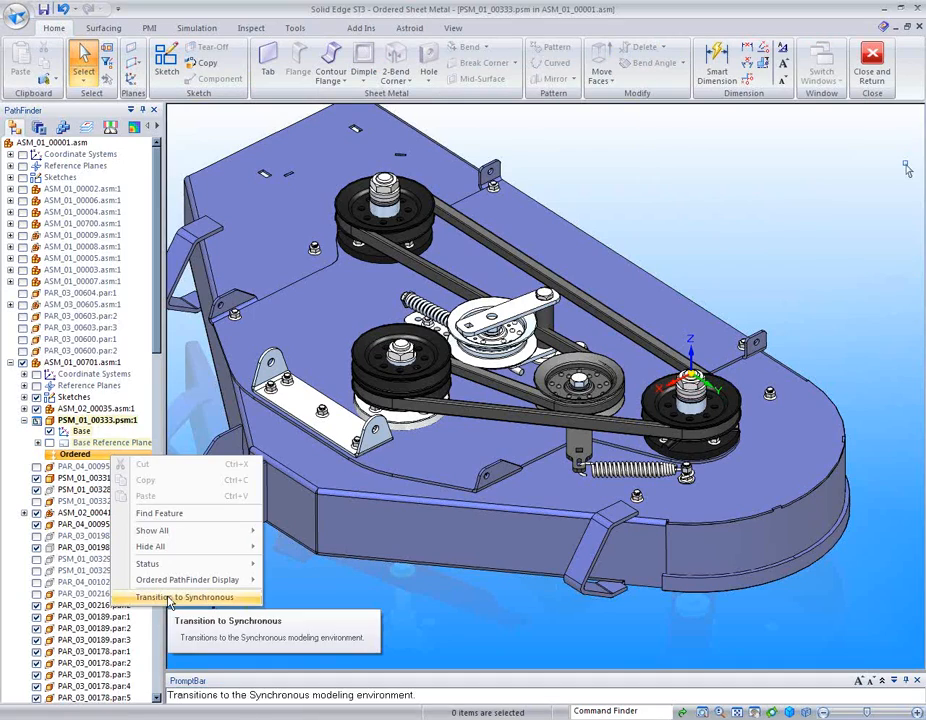
click(170, 598)
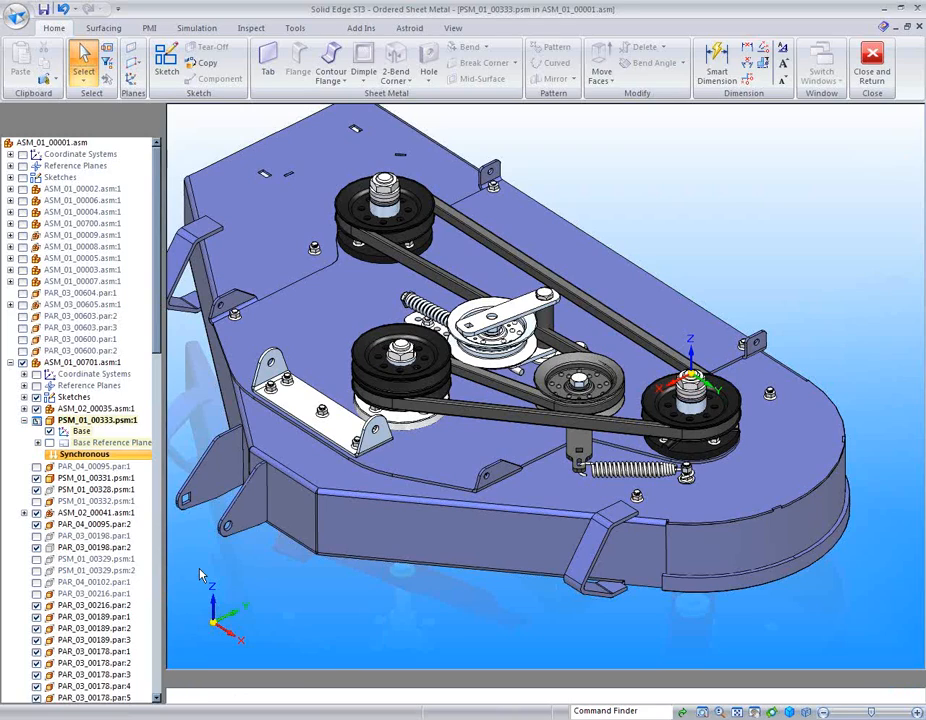
click(54, 29)
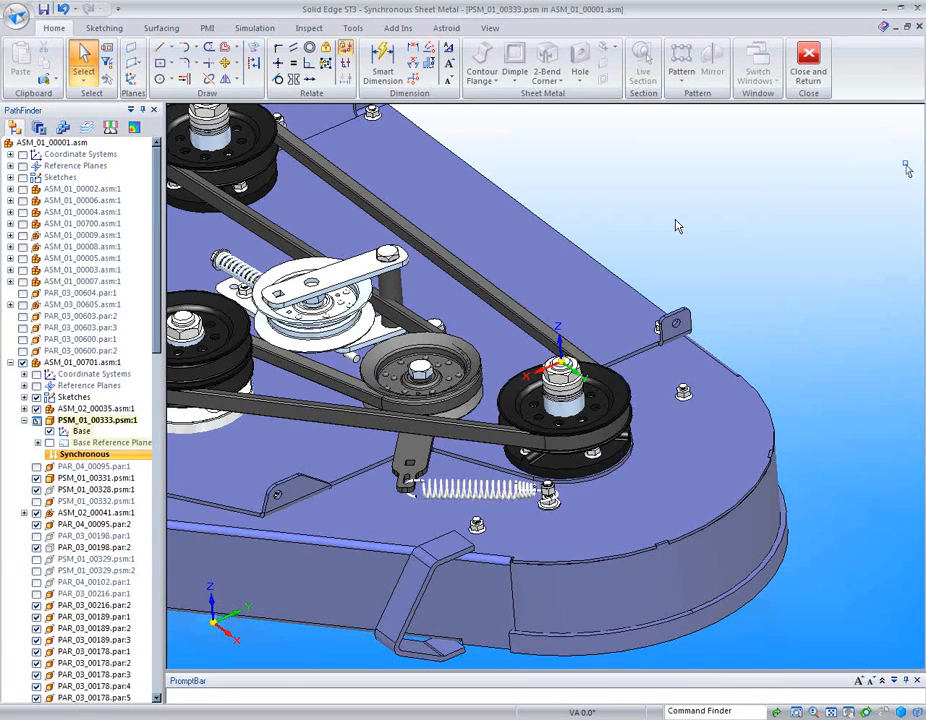
Draw a rectangle centred on the base coordinate origin in its XY plane, 190 mm wide and 200 mm high at 0°.
click(161, 64)
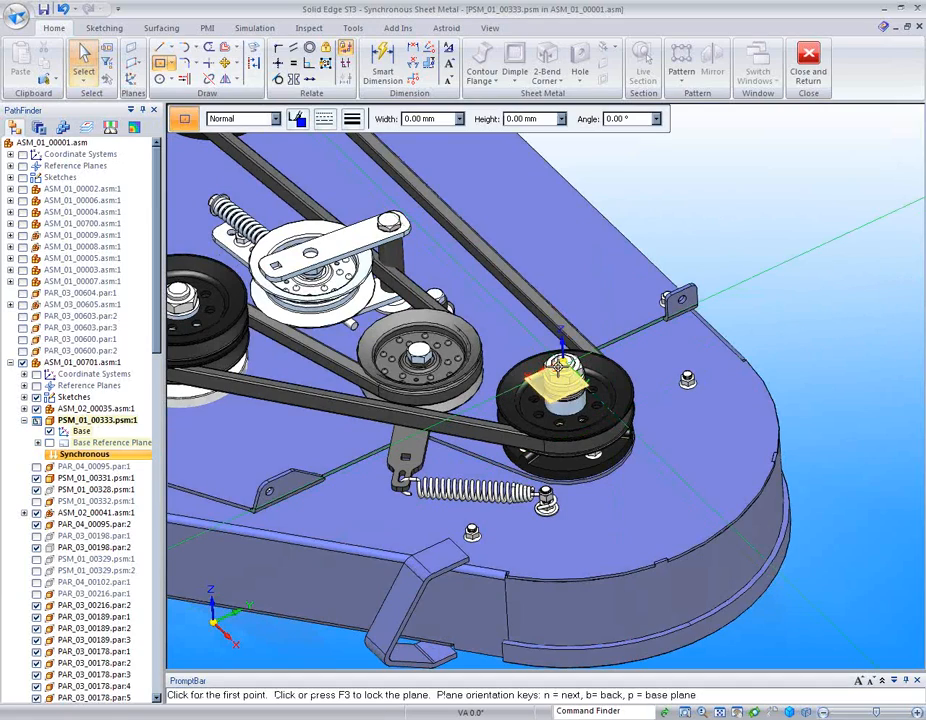
key(F3)
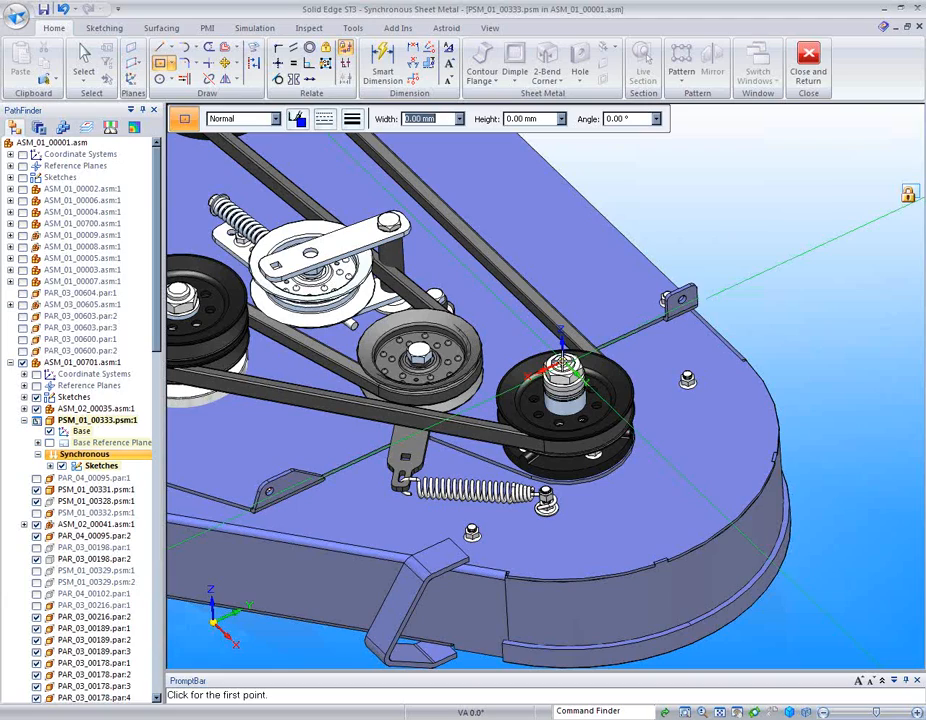
click(563, 360)
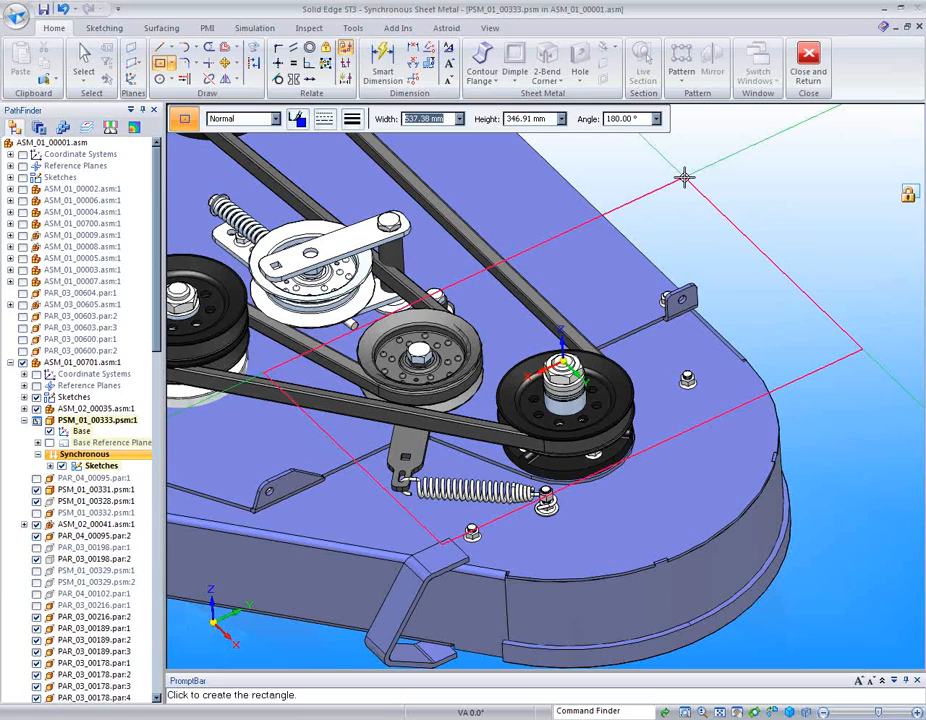
text(190)
key(Tab)
text(200)
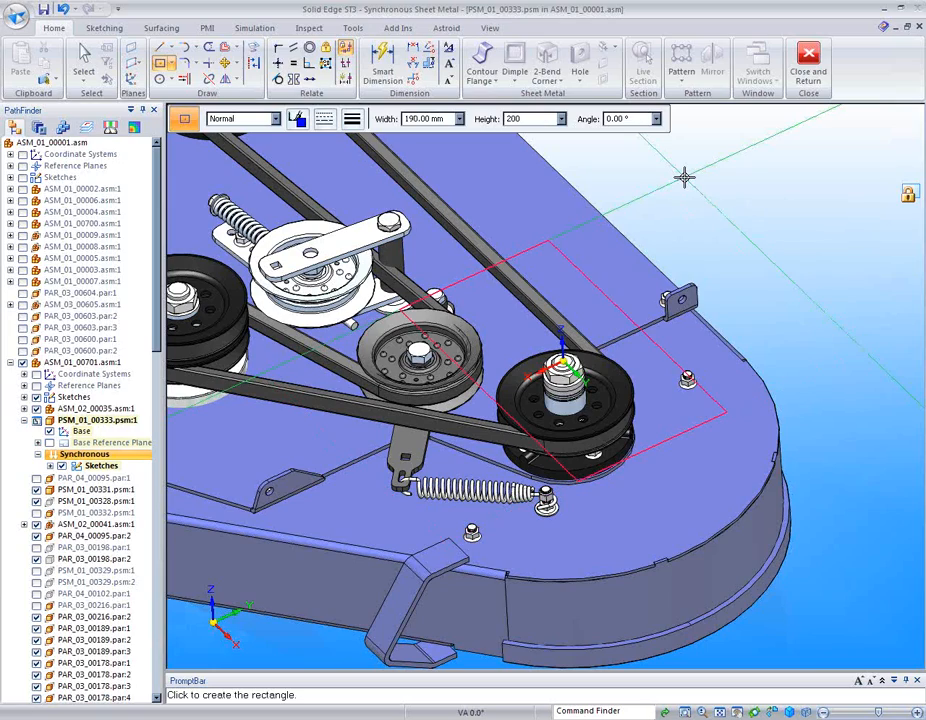
key(Tab)
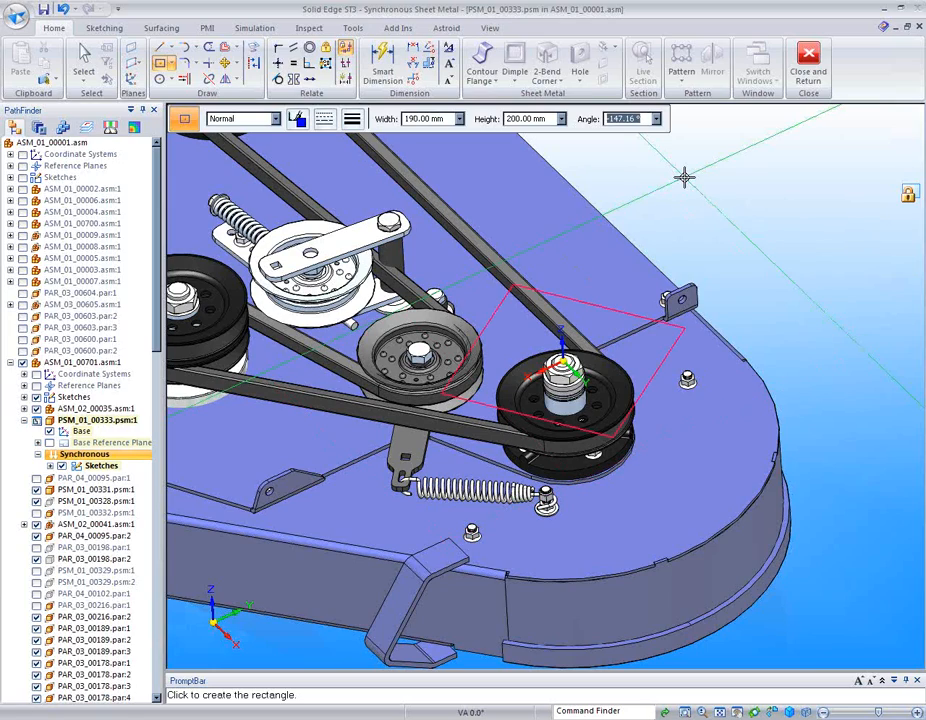
text(0)
key(Return)
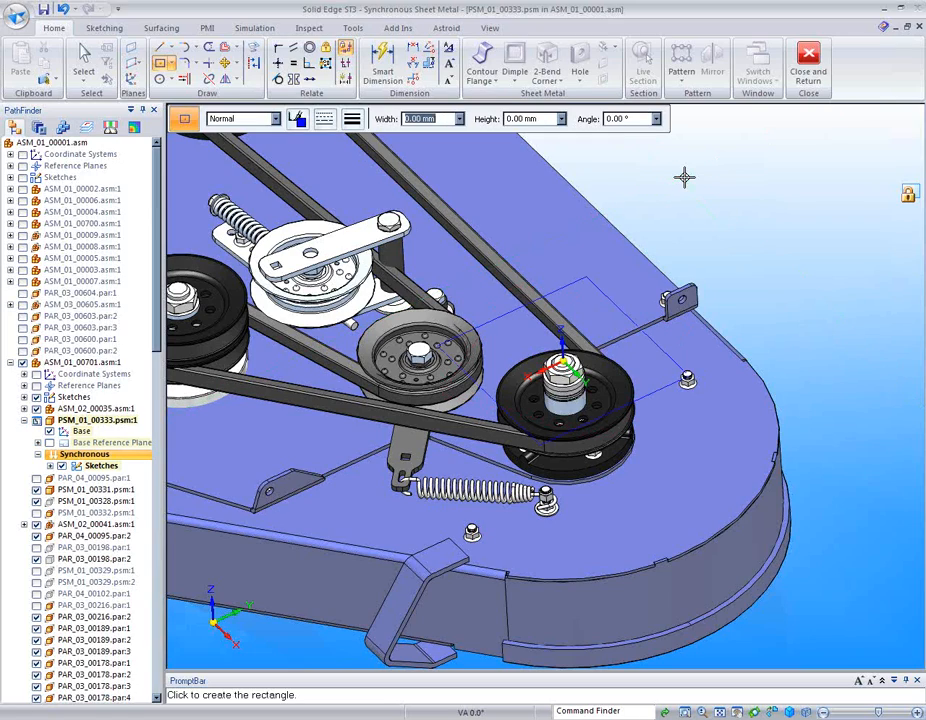
click(684, 177)
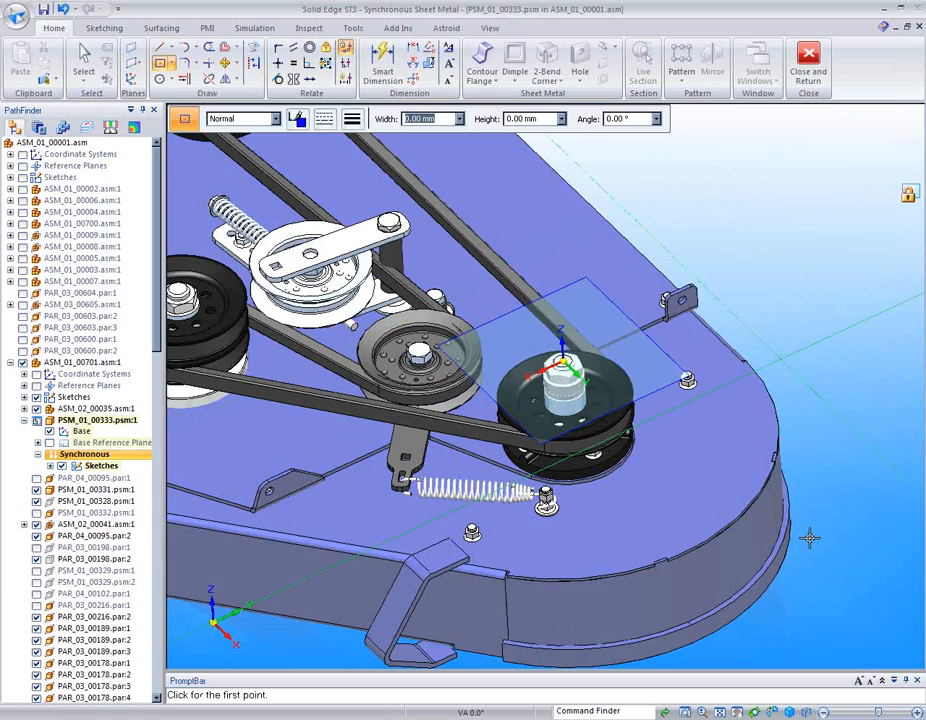
key(Escape)
Check the sheet metal gage settings and create a base tab from the rectangular region, with material thickness pointing downward.
middle_drag(820, 535, 851, 325)
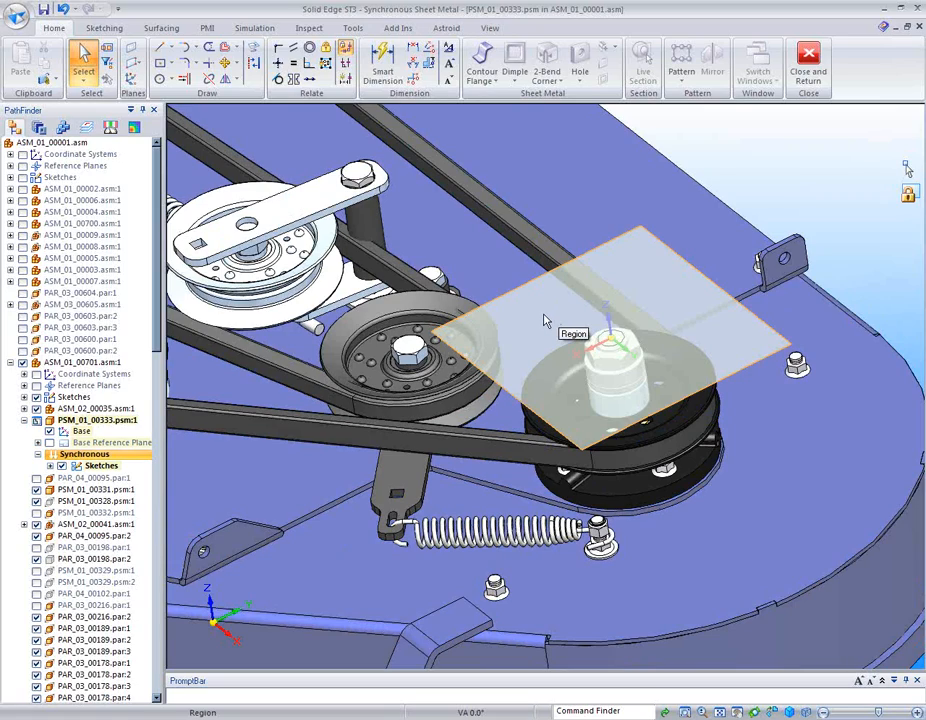
click(545, 320)
click(545, 319)
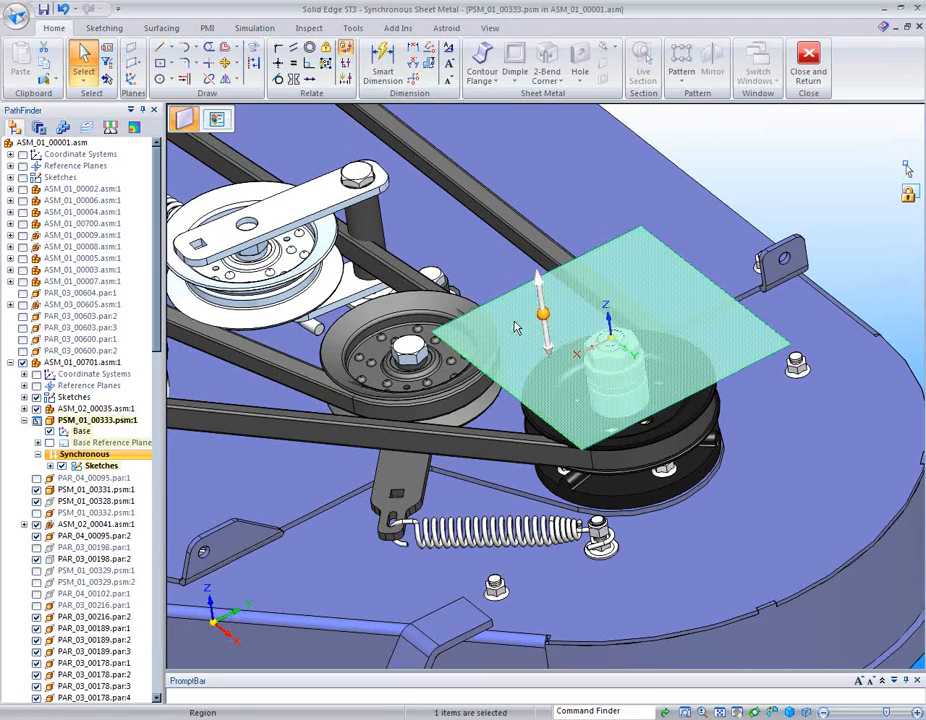
click(217, 121)
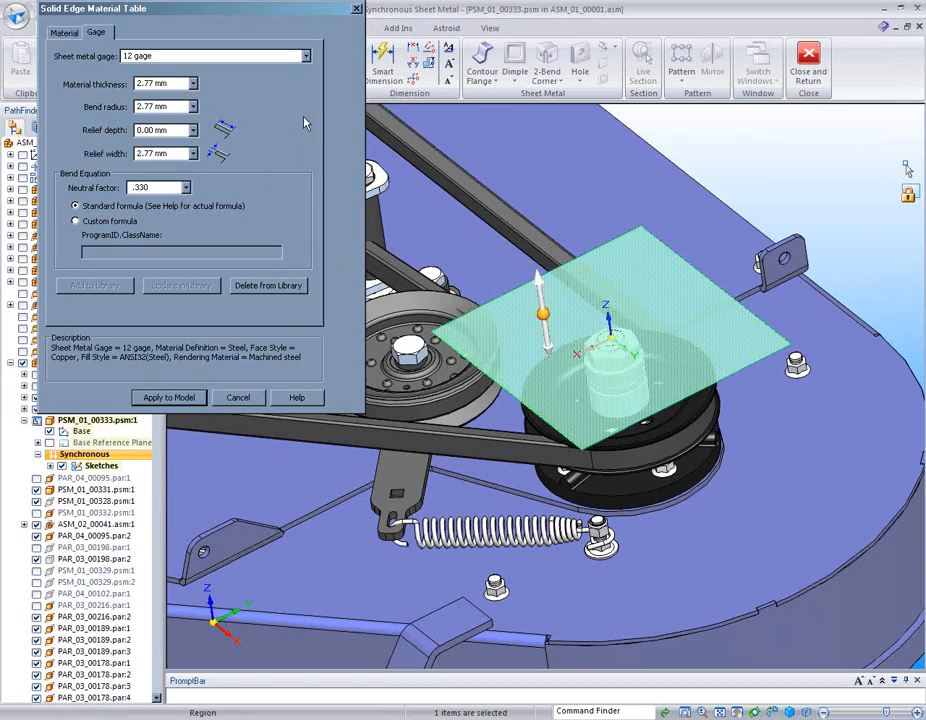
click(357, 10)
click(547, 346)
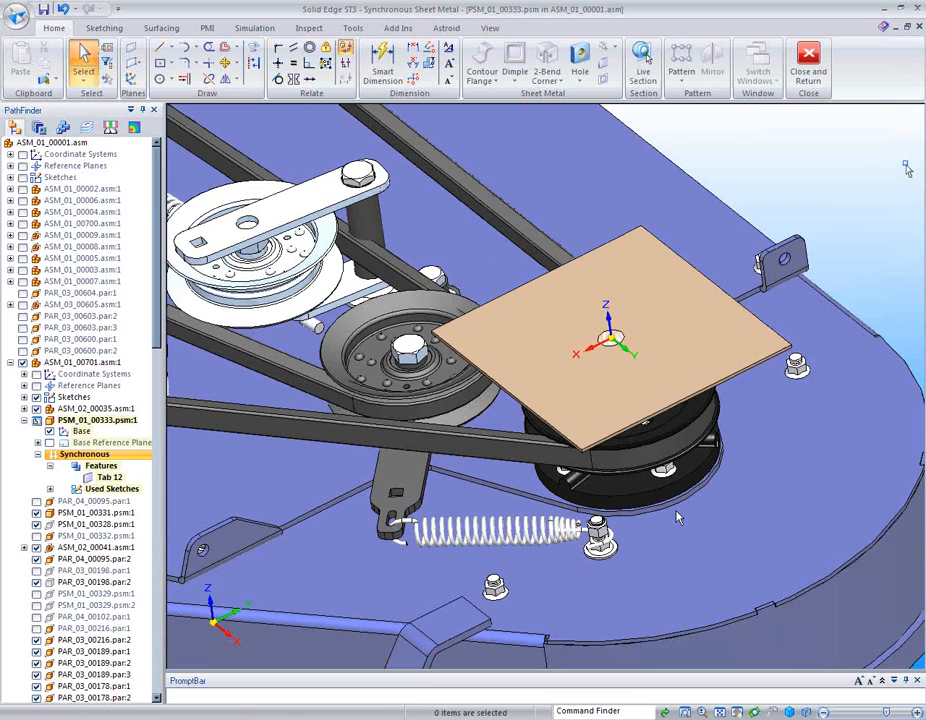
Add 90° flanges to three edges of the tab, extending them down to the mower deck.
middle_drag(677, 511, 583, 434)
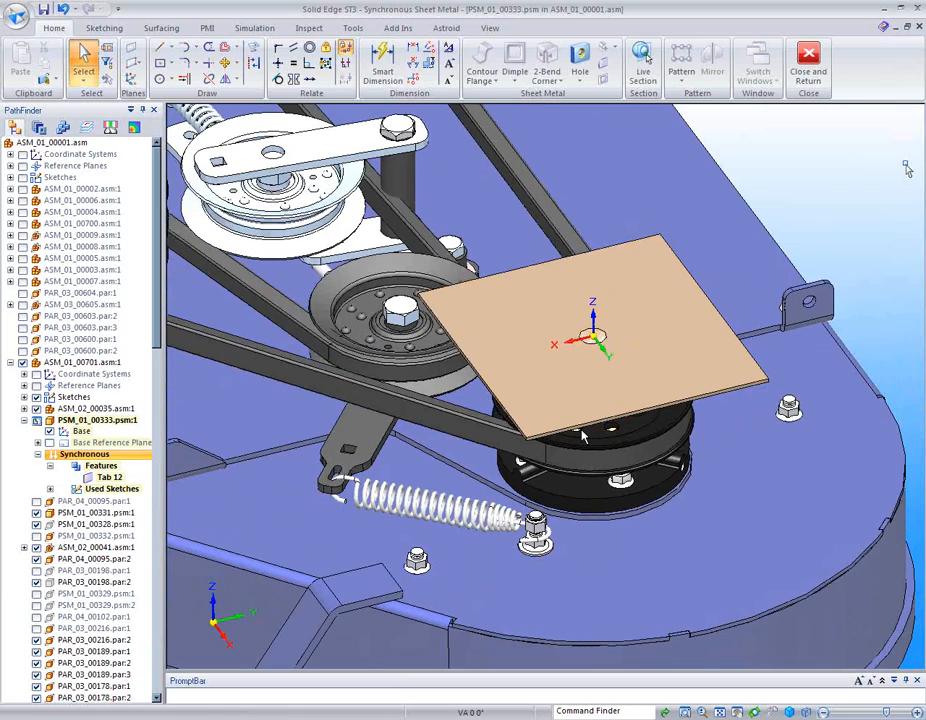
click(583, 434)
ctrl+click(528, 426)
ctrl+click(752, 360)
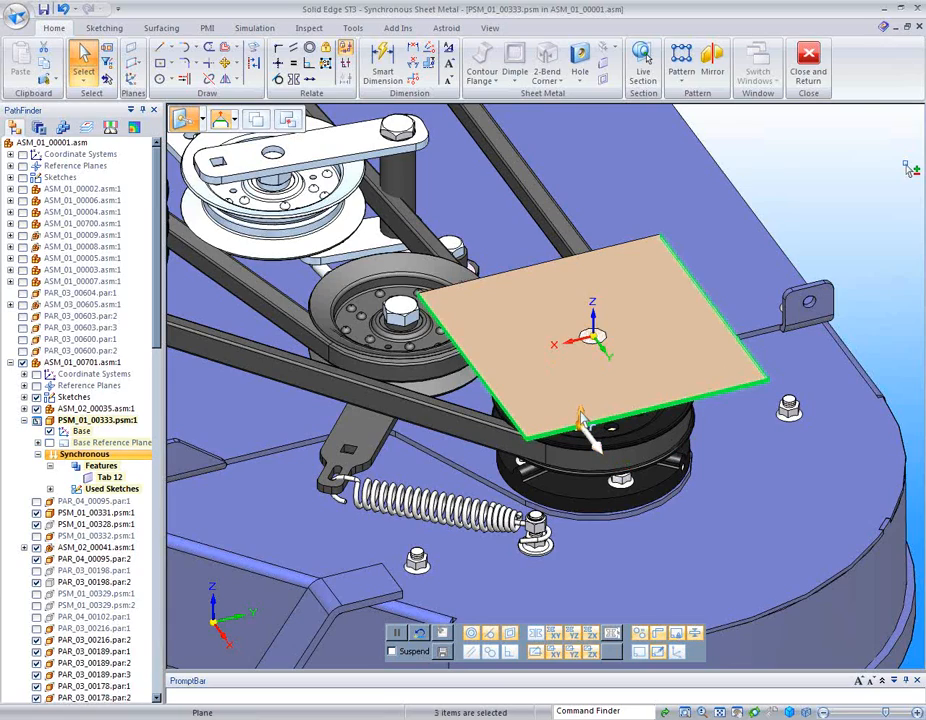
click(588, 430)
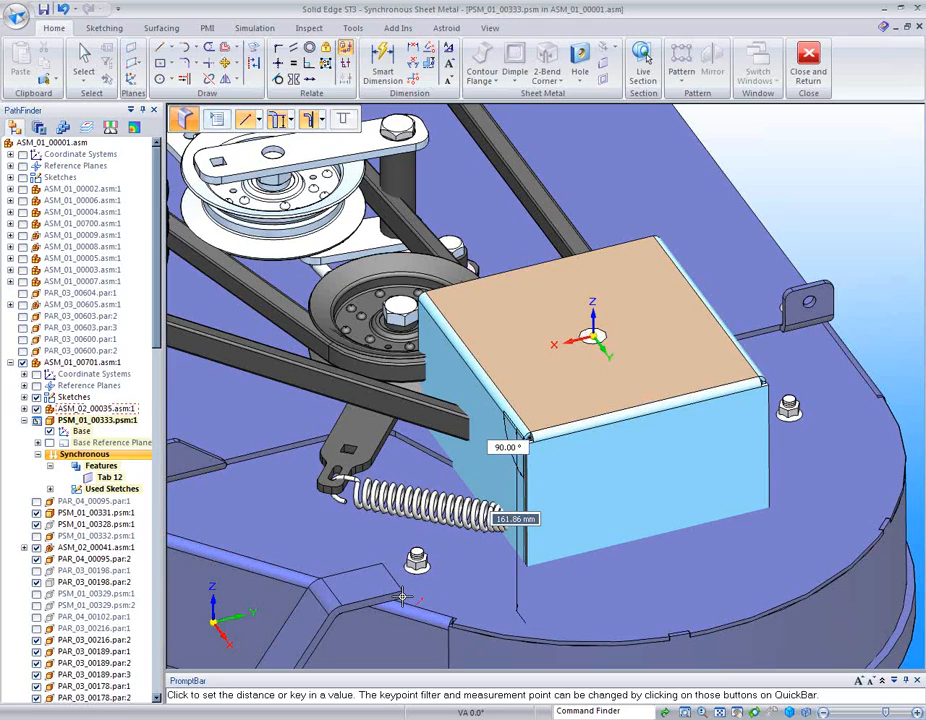
click(480, 600)
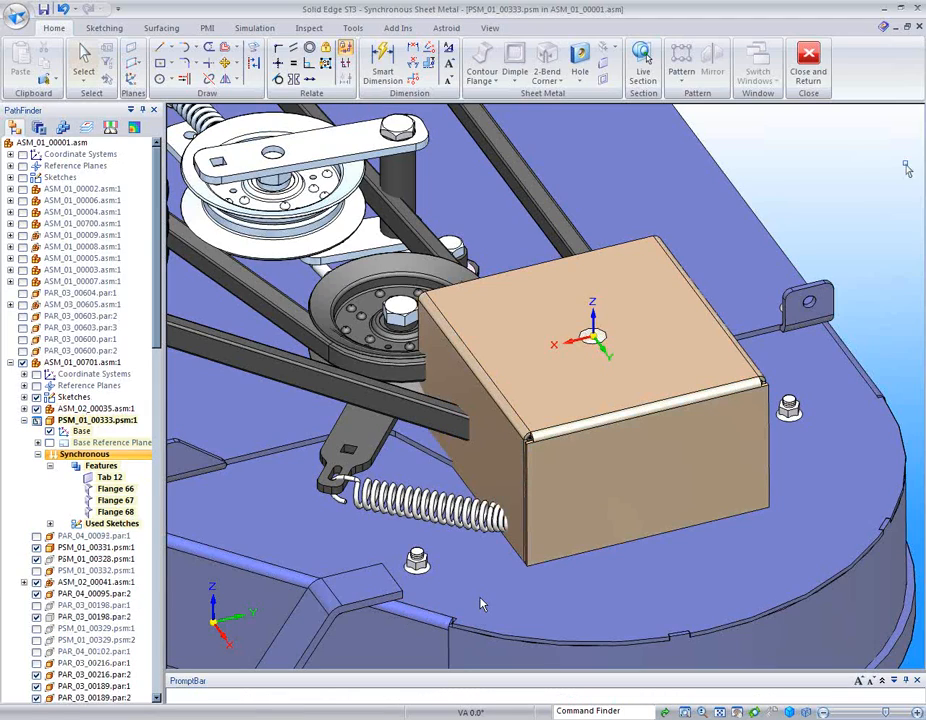
key(Escape)
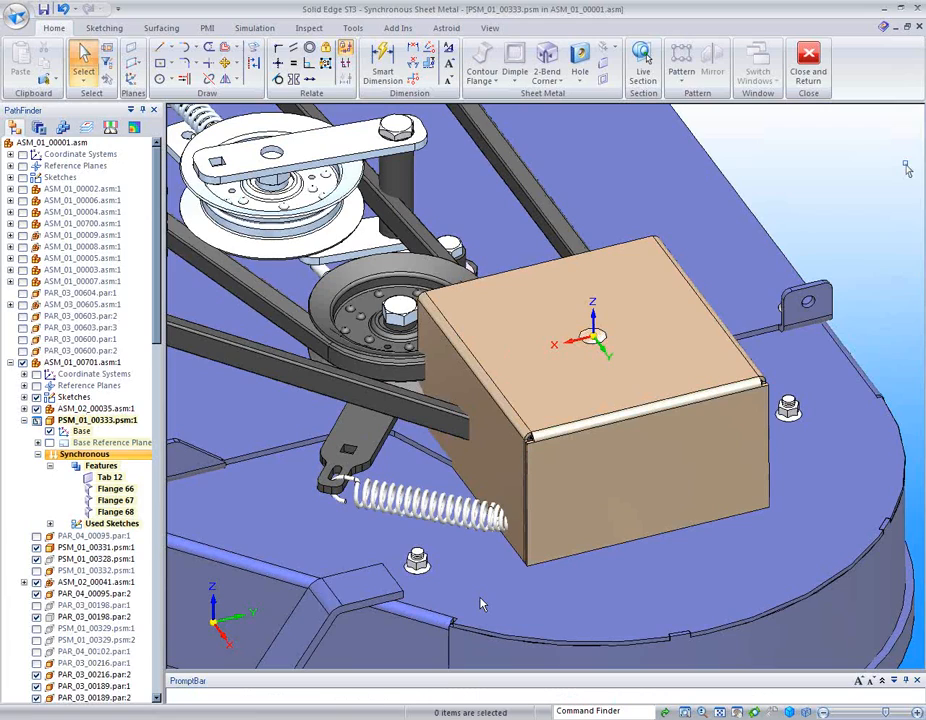
Sketch a straight line parallel to the top bend on the outer face of the flange crossed by the belt.
middle_drag(481, 603, 906, 168)
middle_drag(481, 603, 660, 412)
middle_drag(715, 440, 757, 318)
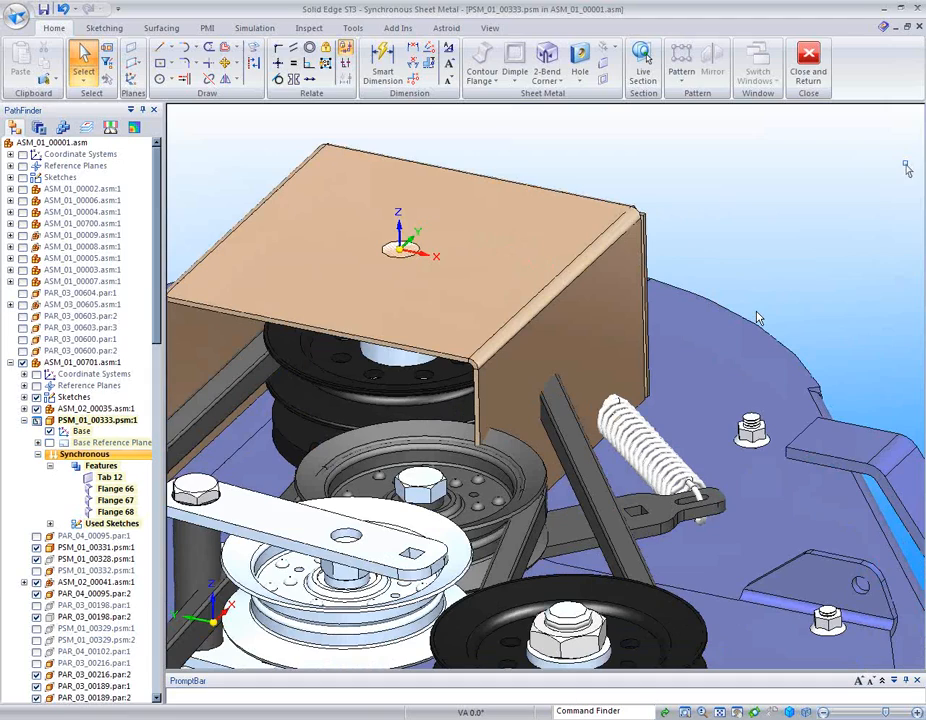
click(167, 51)
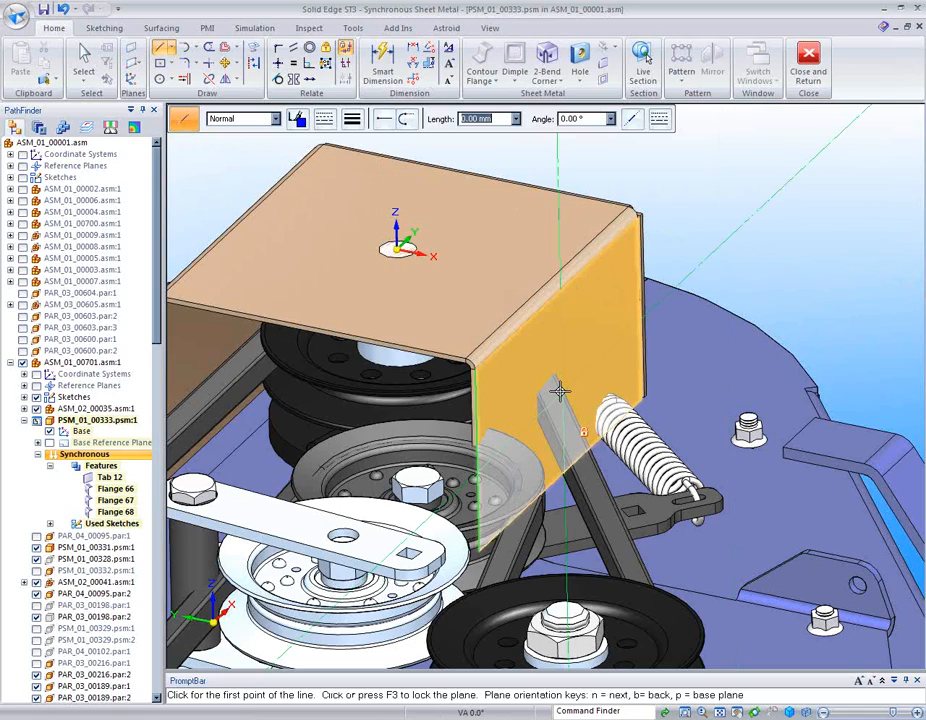
key(F3)
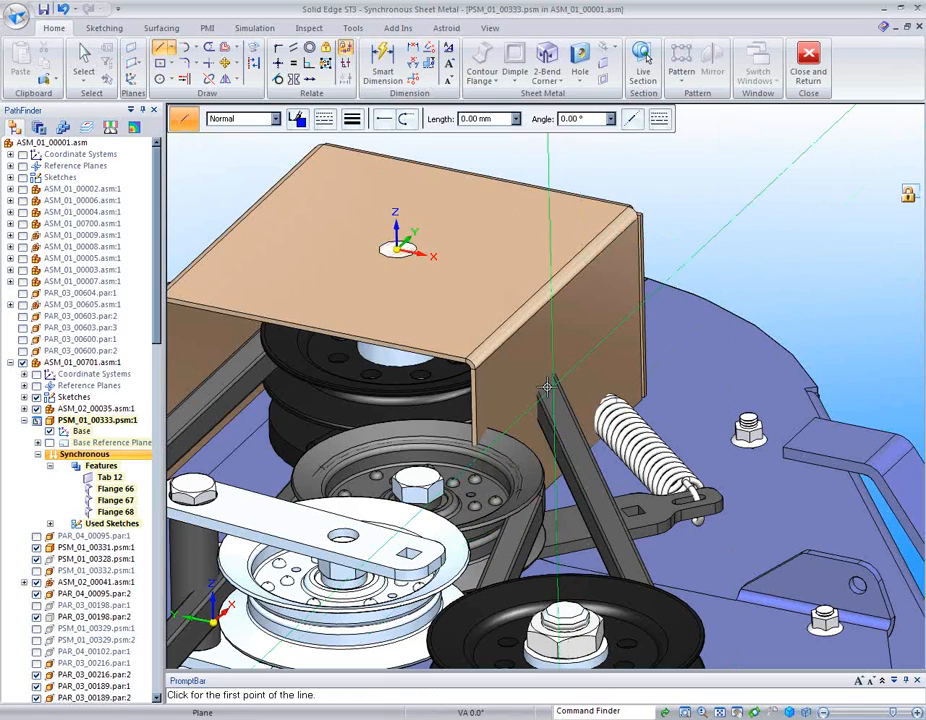
click(533, 375)
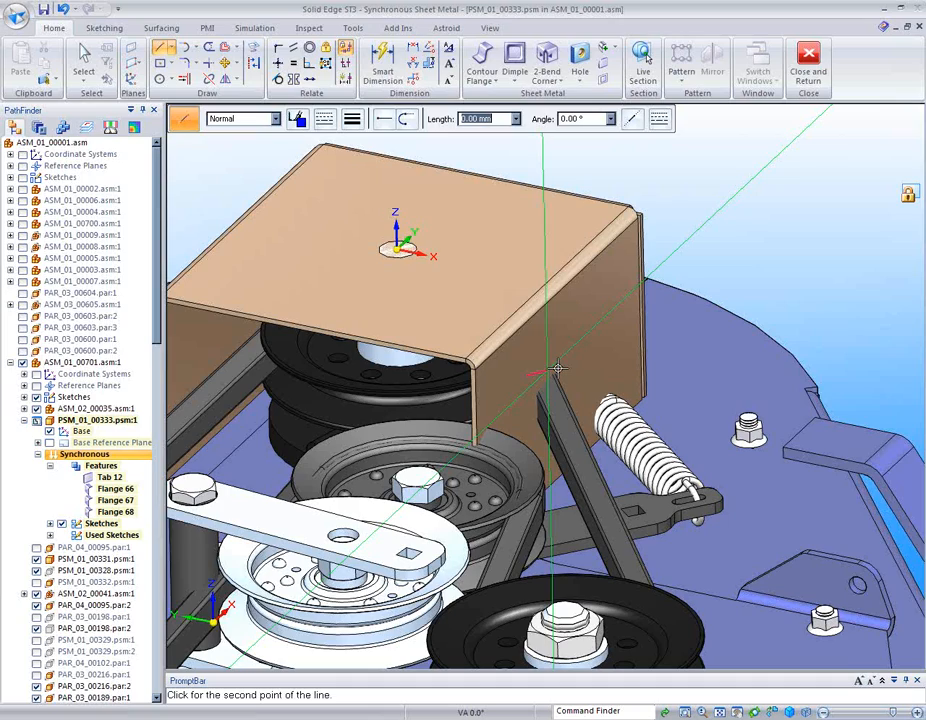
click(588, 321)
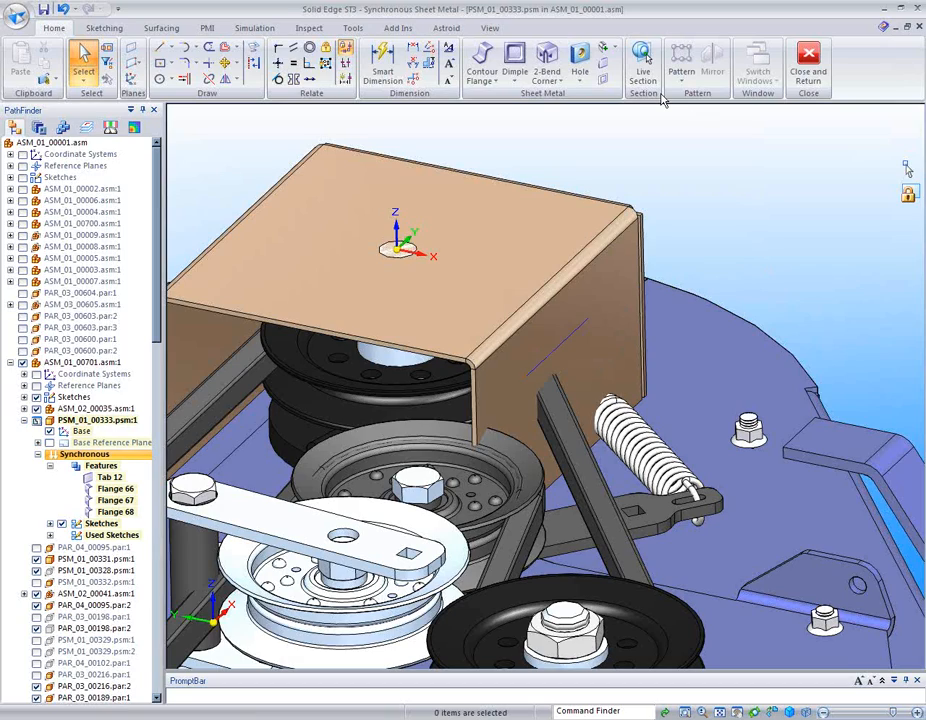
Create a 35 mm outward jog in the flange along the sketched line, moving the material below it.
click(617, 51)
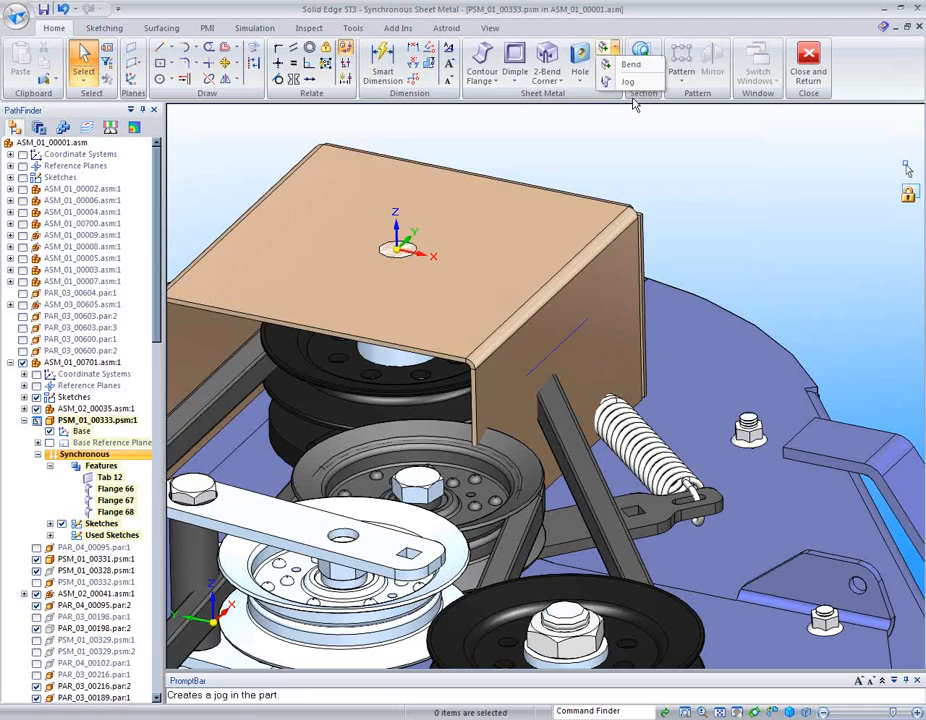
click(626, 84)
click(557, 348)
right_click(561, 374)
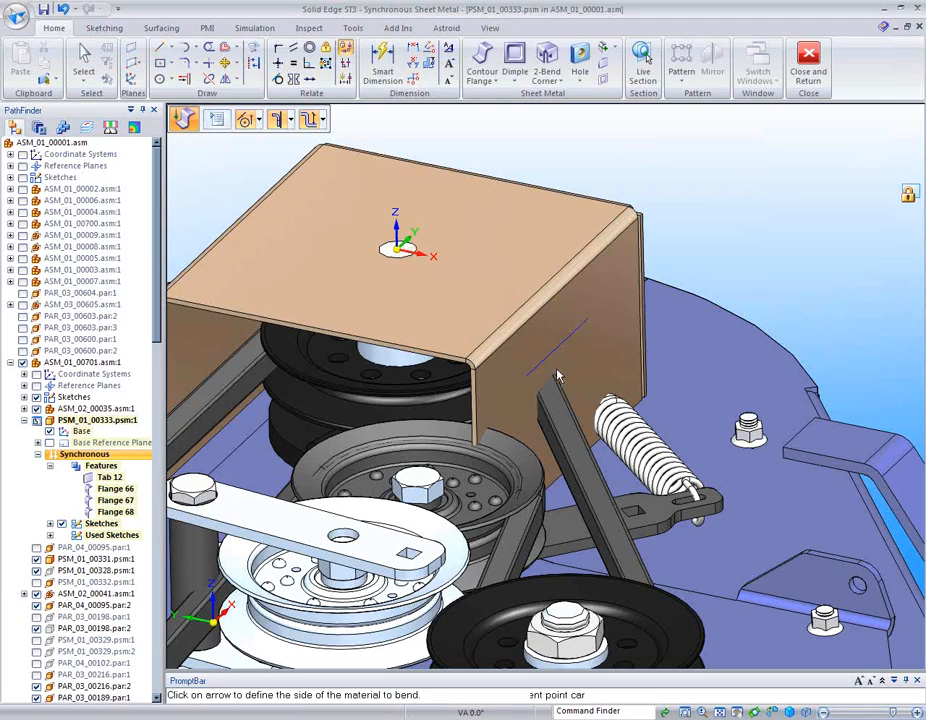
click(560, 378)
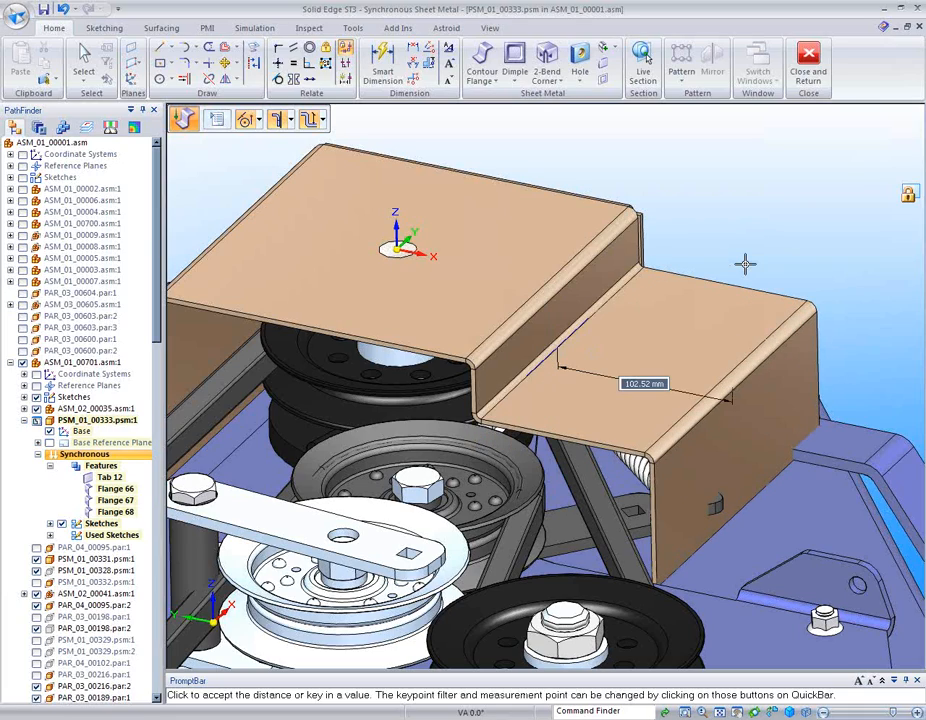
text(35)
key(Return)
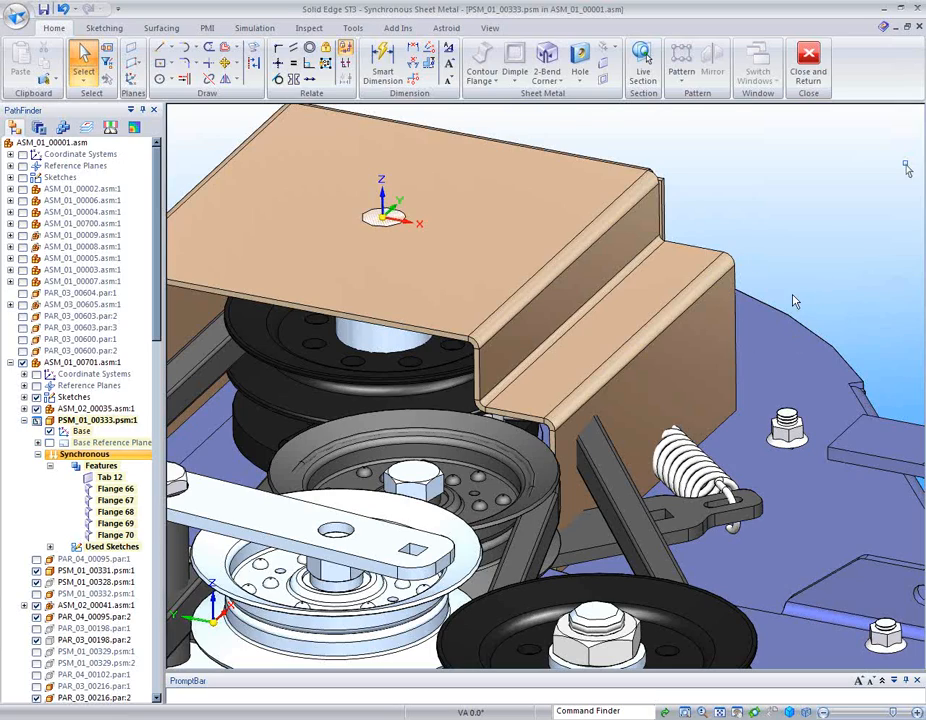
Rotate the outer vertical face of the jogged flange 32° about its vertical edge so it clears the belt and spring.
click(697, 380)
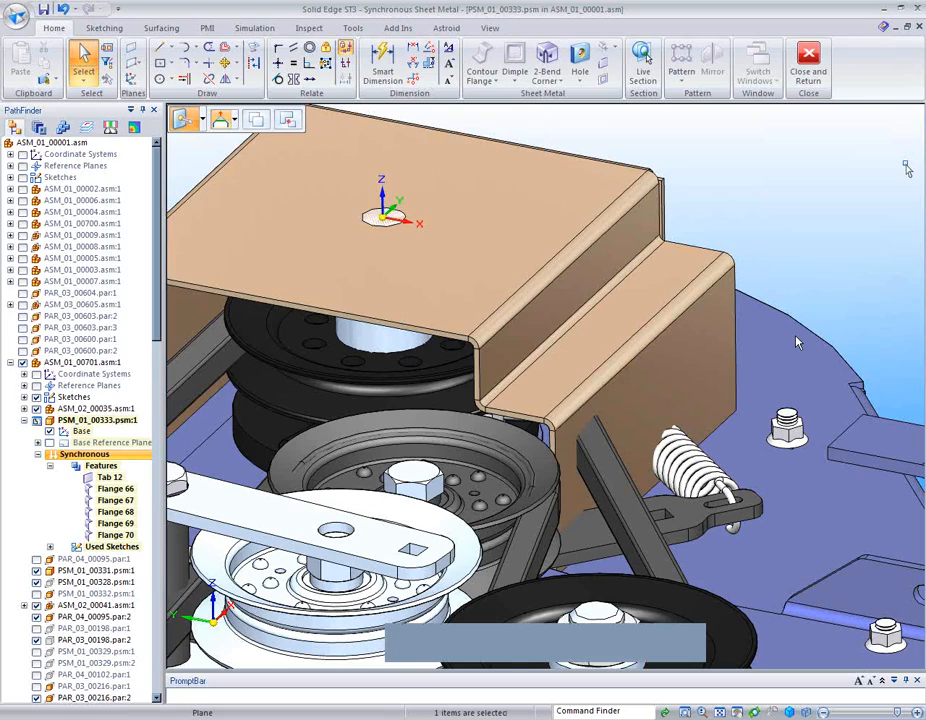
click(690, 375)
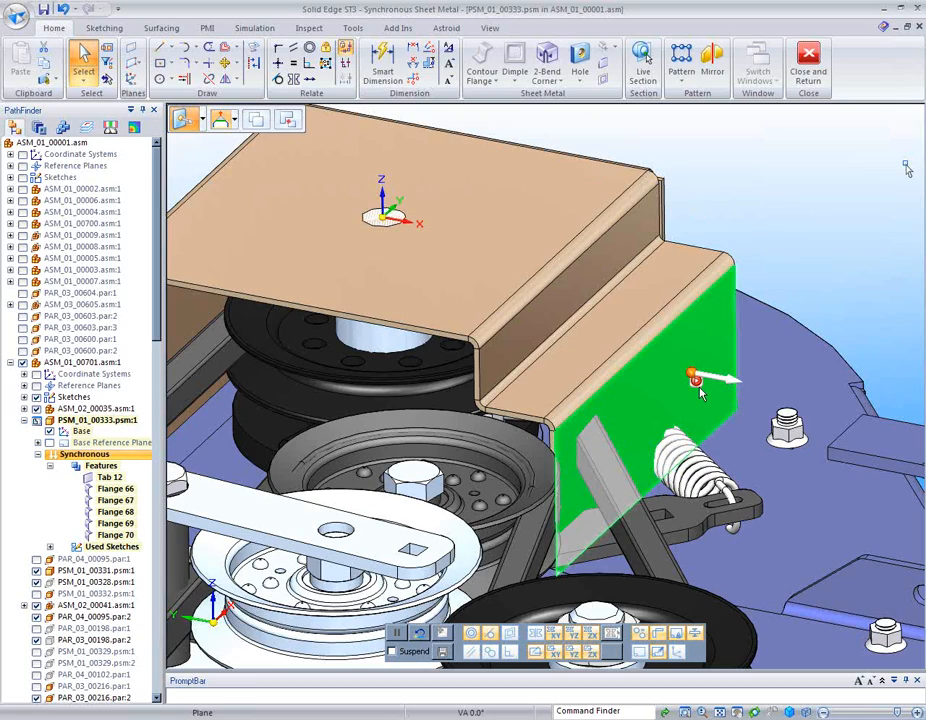
drag(691, 375, 741, 362)
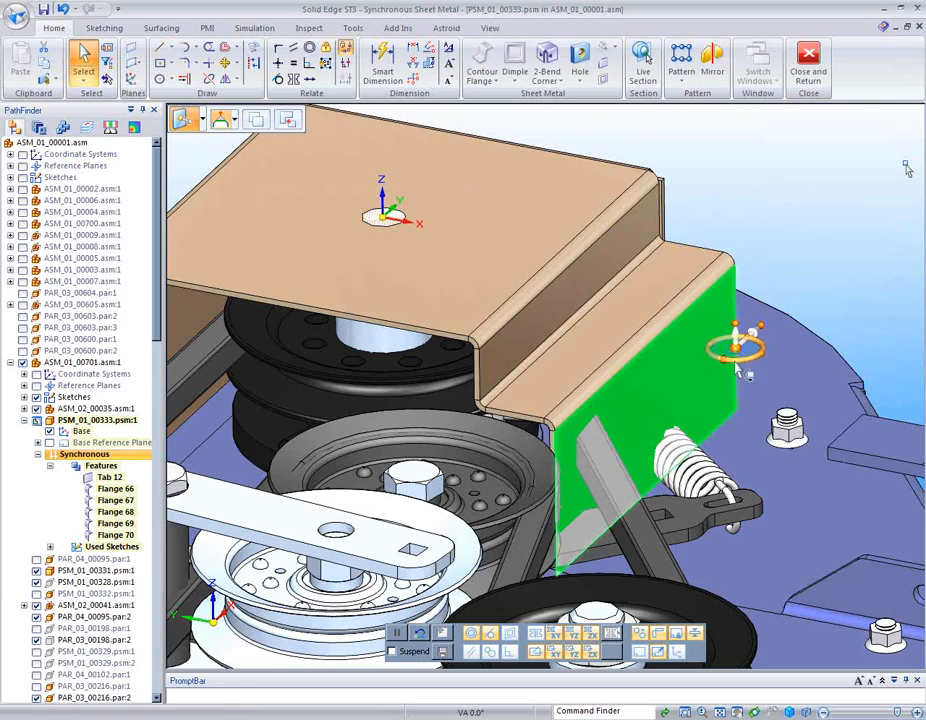
key(Escape)
click(711, 376)
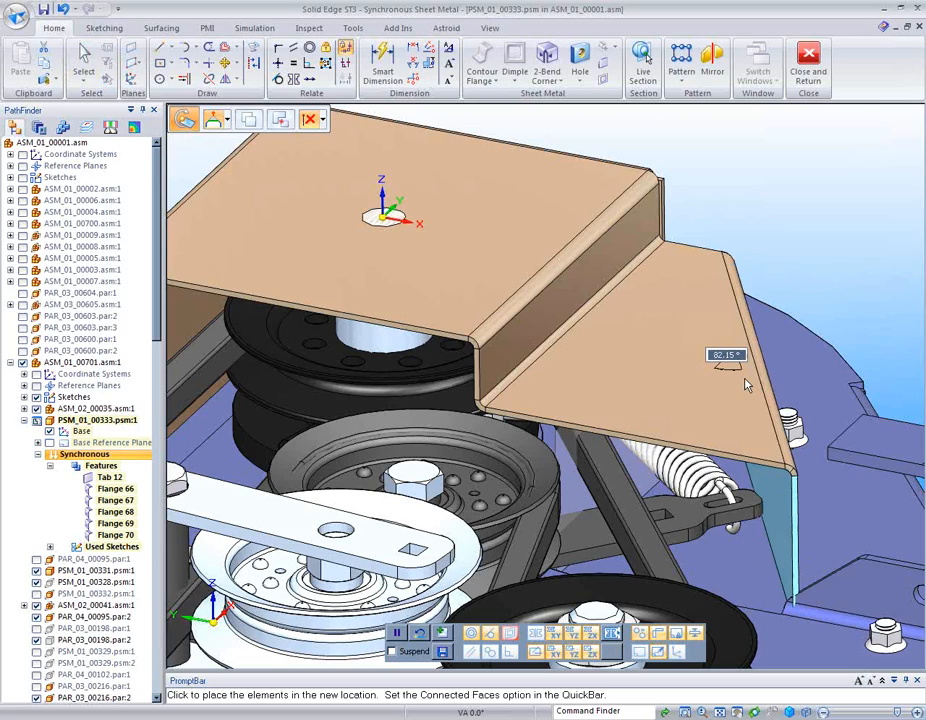
text(32)
key(Return)
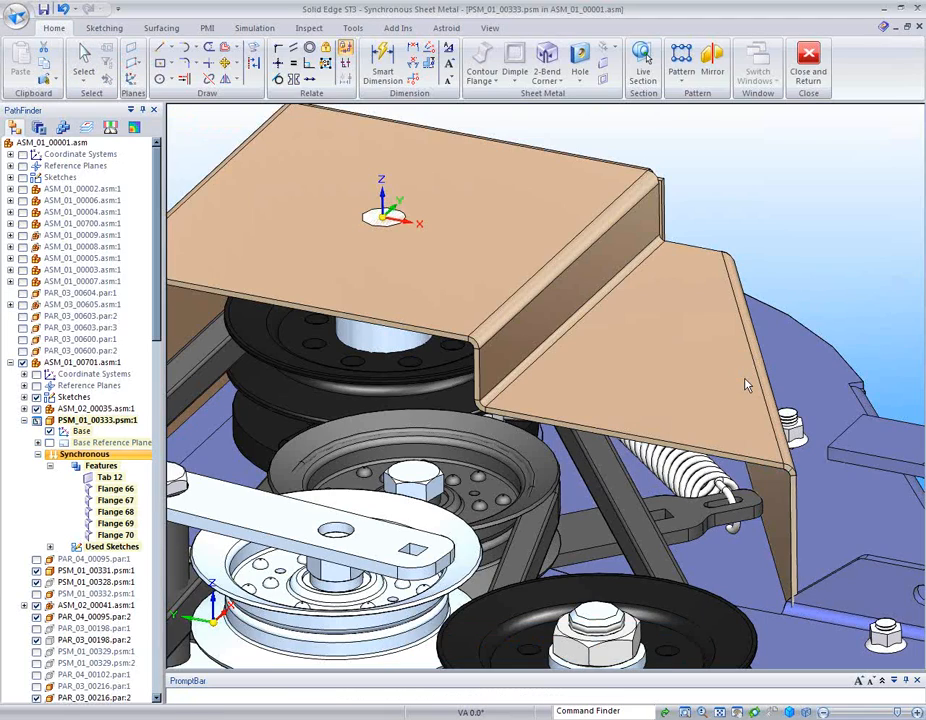
Move the narrow front end face of the jogged flange about 18 mm back along the cover, away from the idler pulley.
click(905, 164)
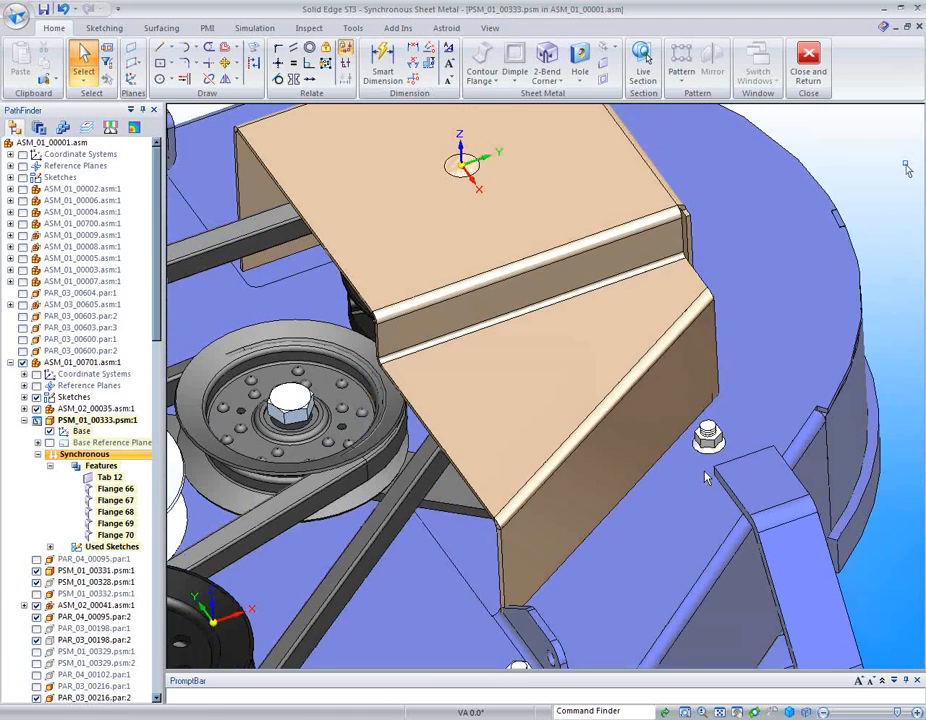
click(476, 484)
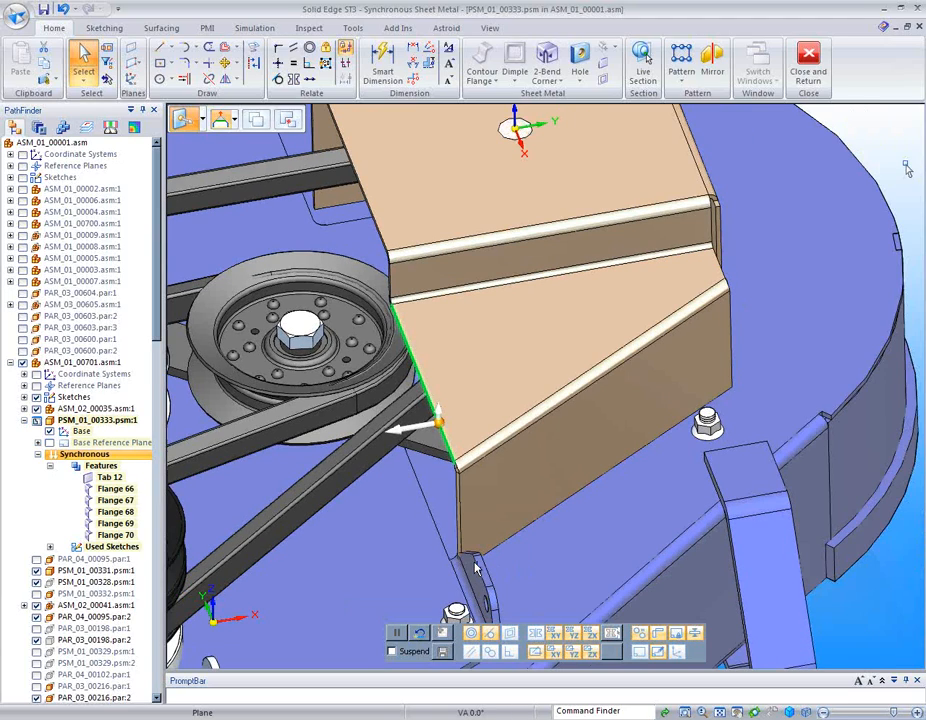
click(442, 424)
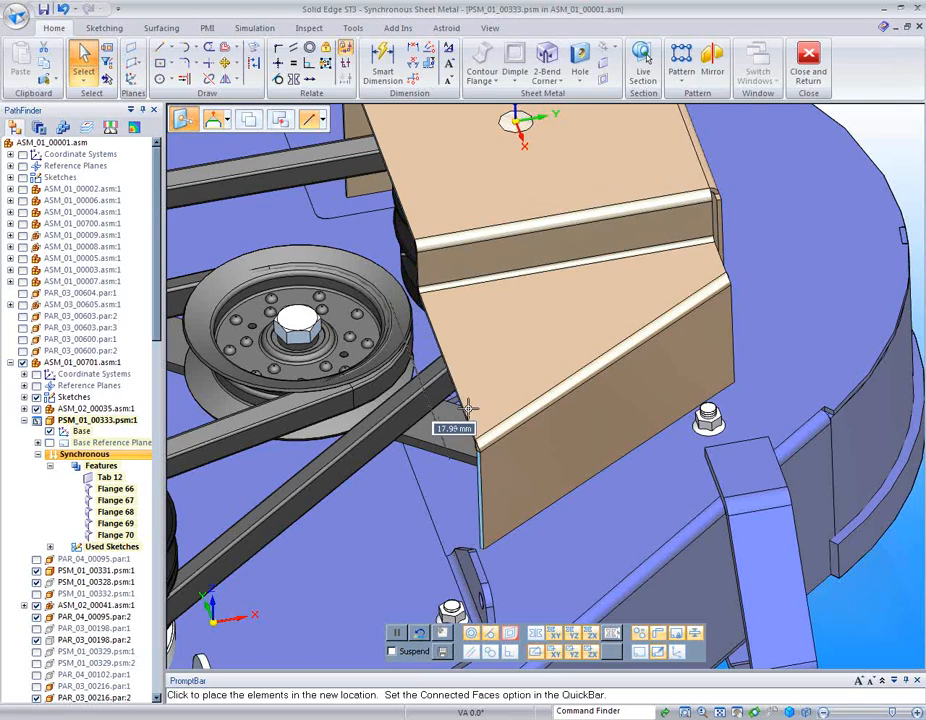
click(468, 407)
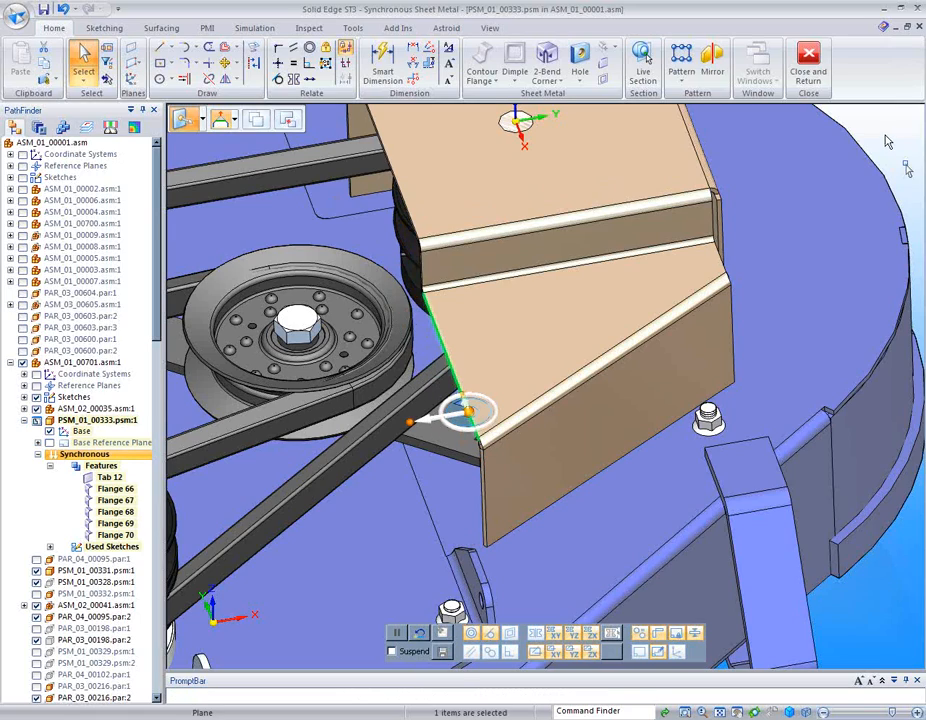
key(Escape)
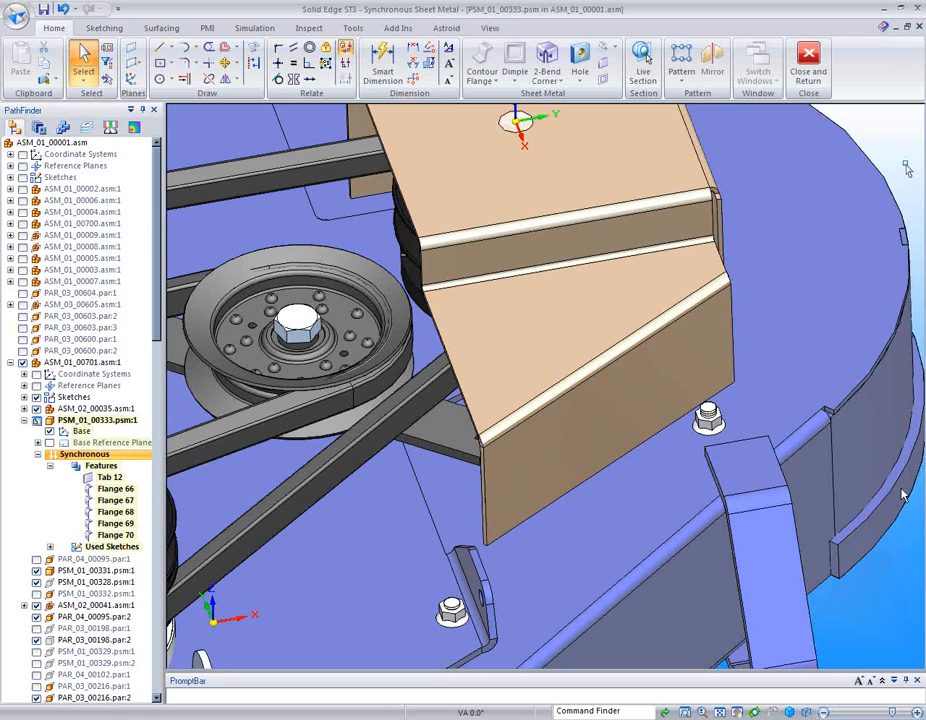
Rotate the vertical wall of the jog 25° about its rear vertical edge, swinging the open front end outward.
middle_drag(903, 495, 601, 525)
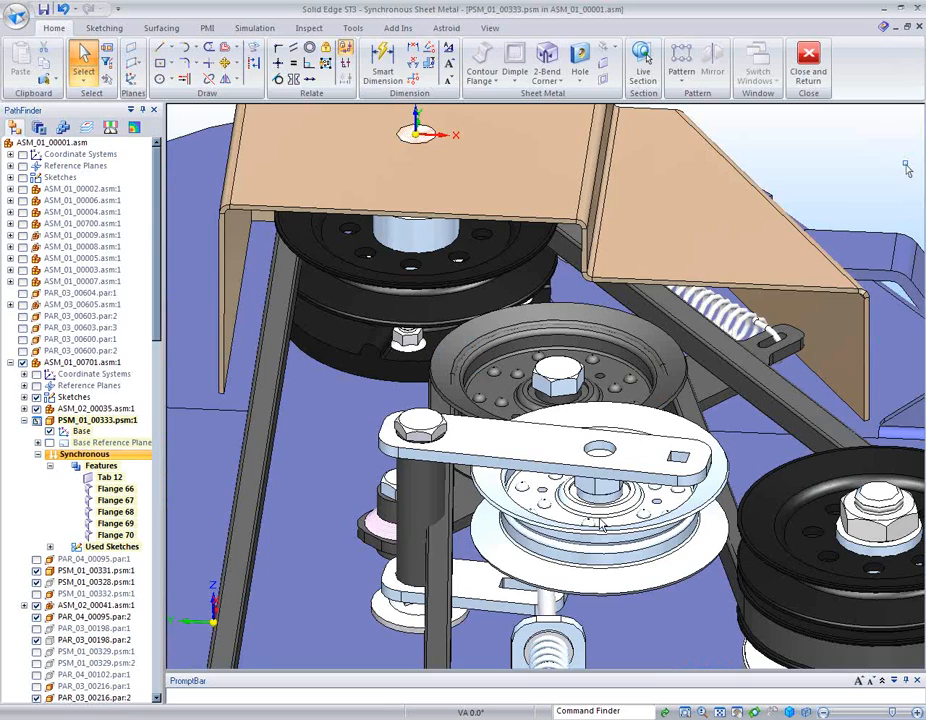
middle_drag(602, 523, 605, 255)
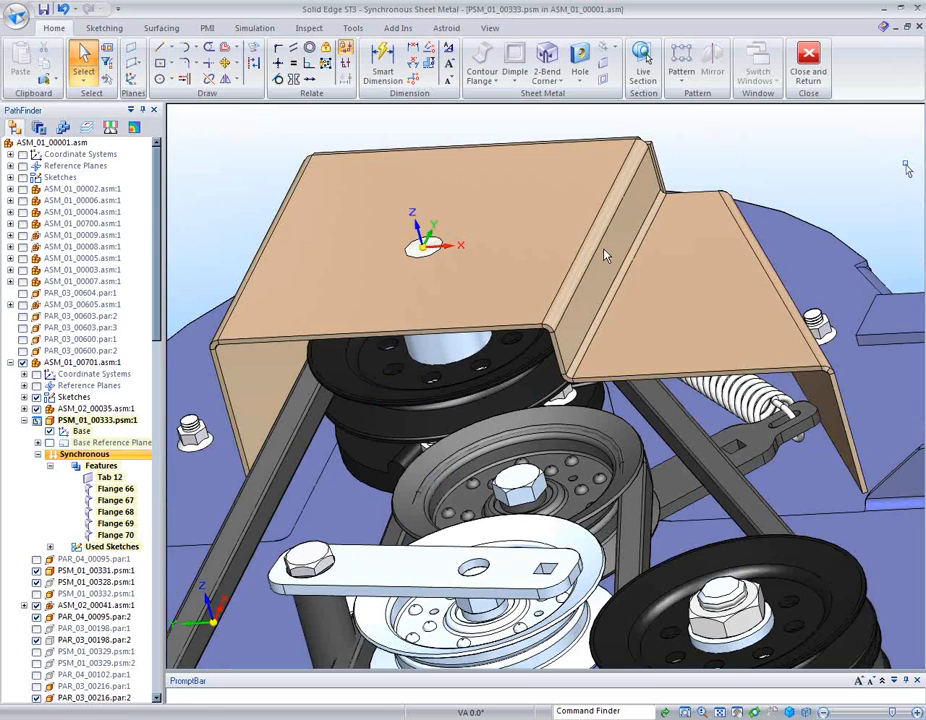
click(645, 218)
key(Escape)
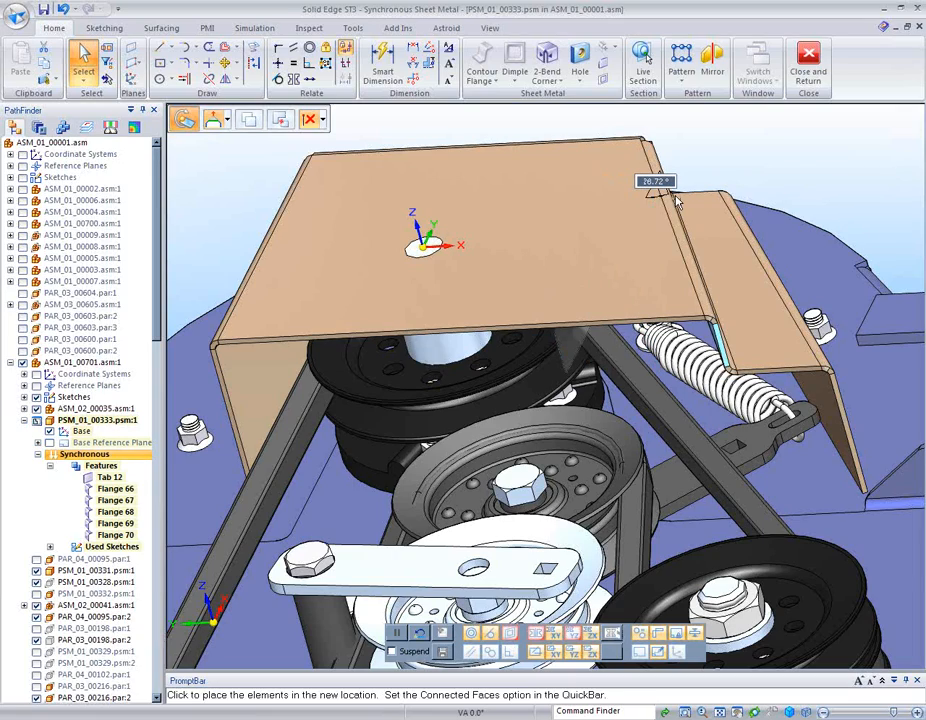
text(25)
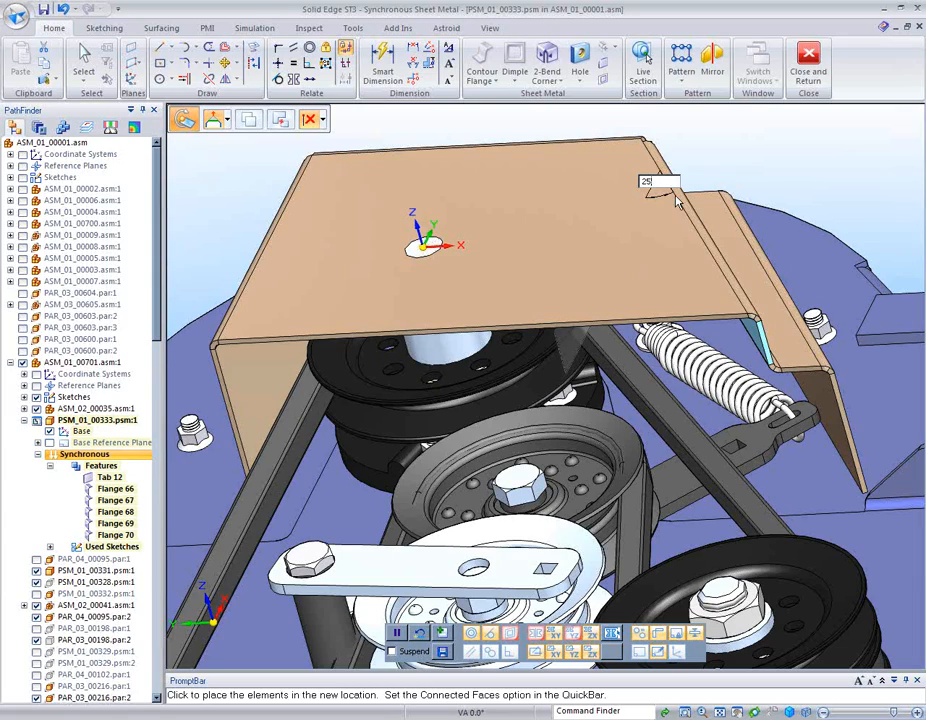
key(Return)
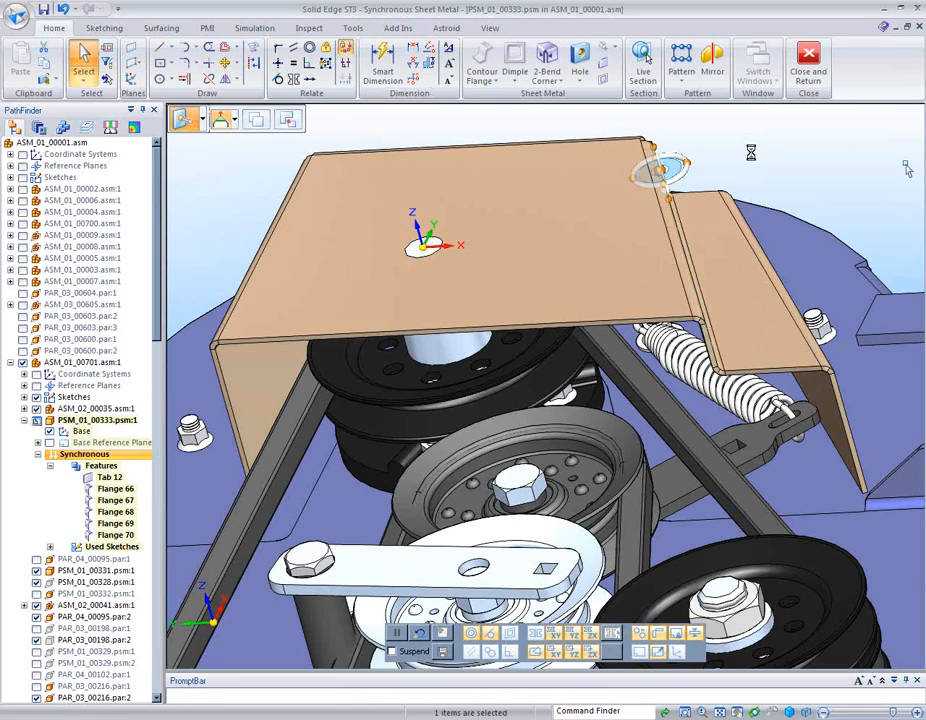
key(Escape)
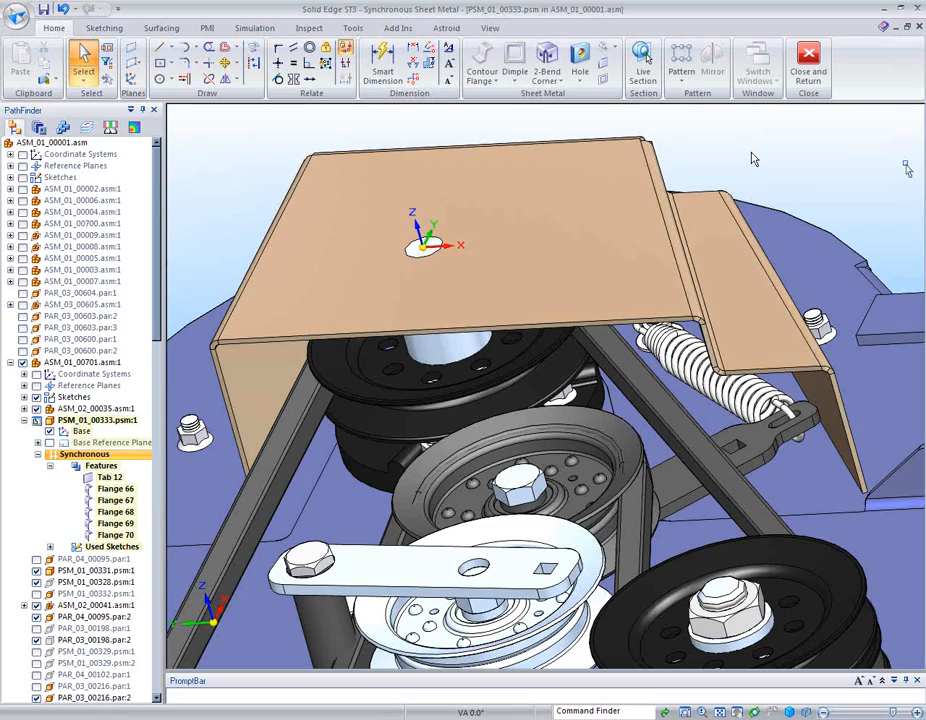
Add a short 90° flange to the rear vertical end face of the angled outer flange, pointing toward the rear side flange.
middle_drag(754, 159, 754, 159)
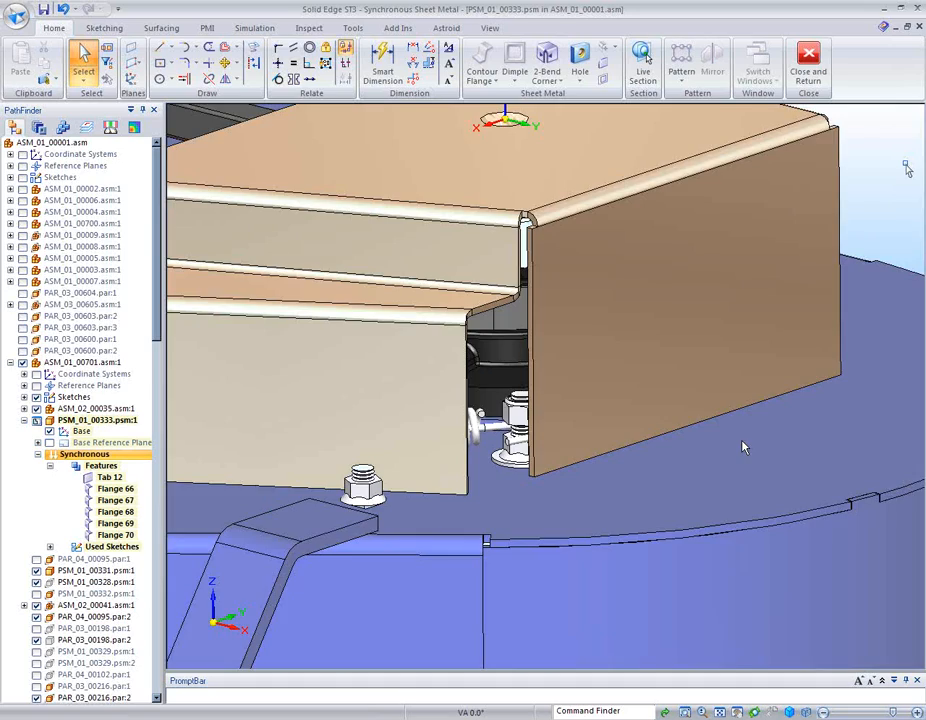
middle_drag(742, 441, 459, 436)
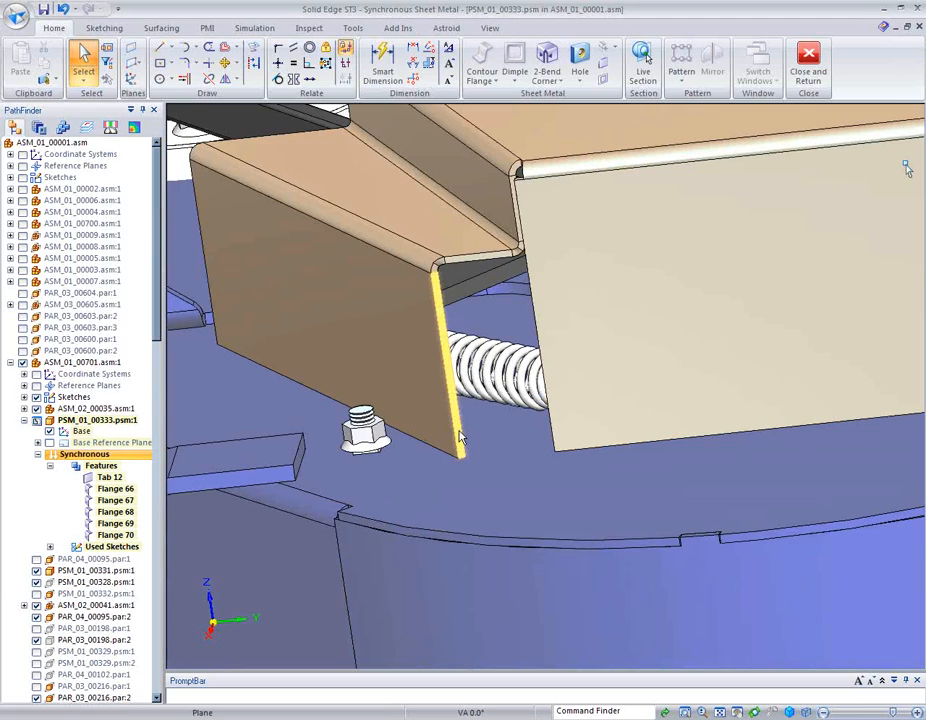
click(459, 436)
click(465, 435)
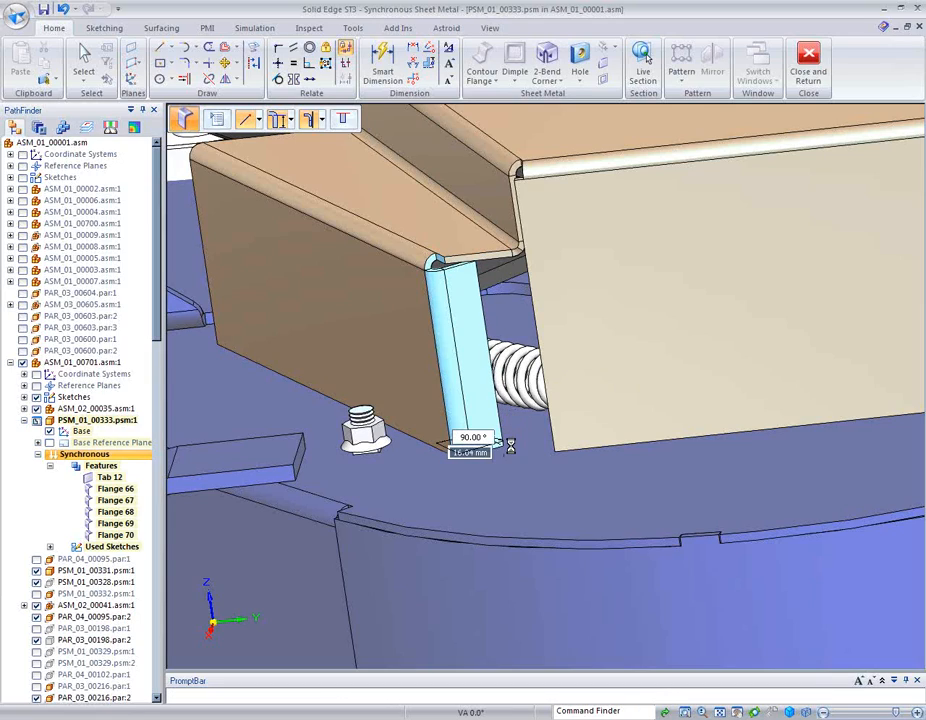
click(506, 432)
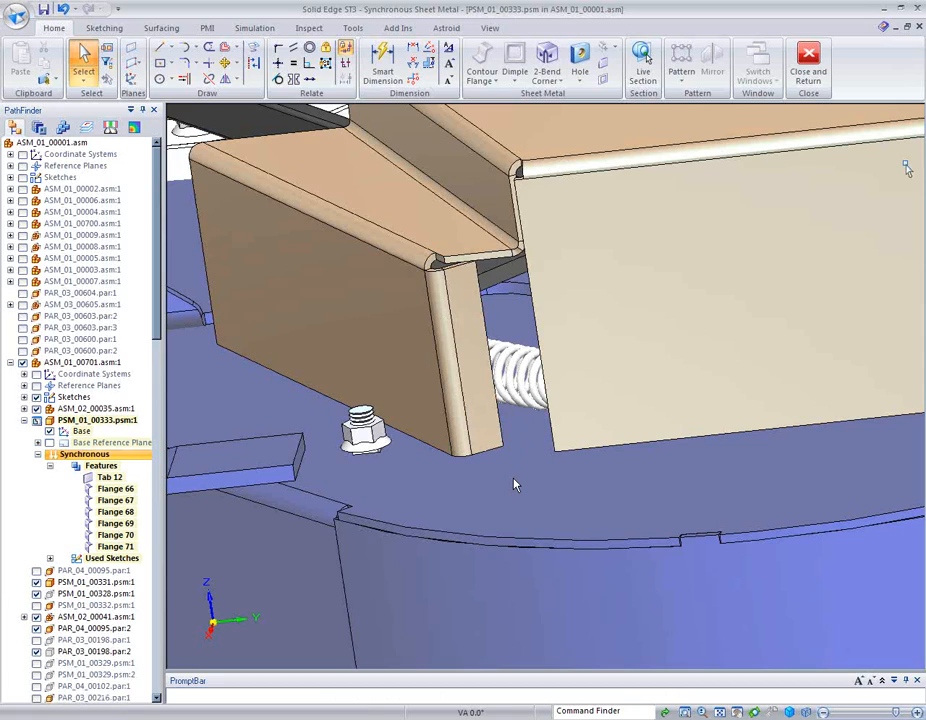
Relate the outer face of the new short flange as Coincident with the outer face of the neighbouring large rear flange.
scroll(515, 485, up, 1)
scroll(515, 485, up, 1)
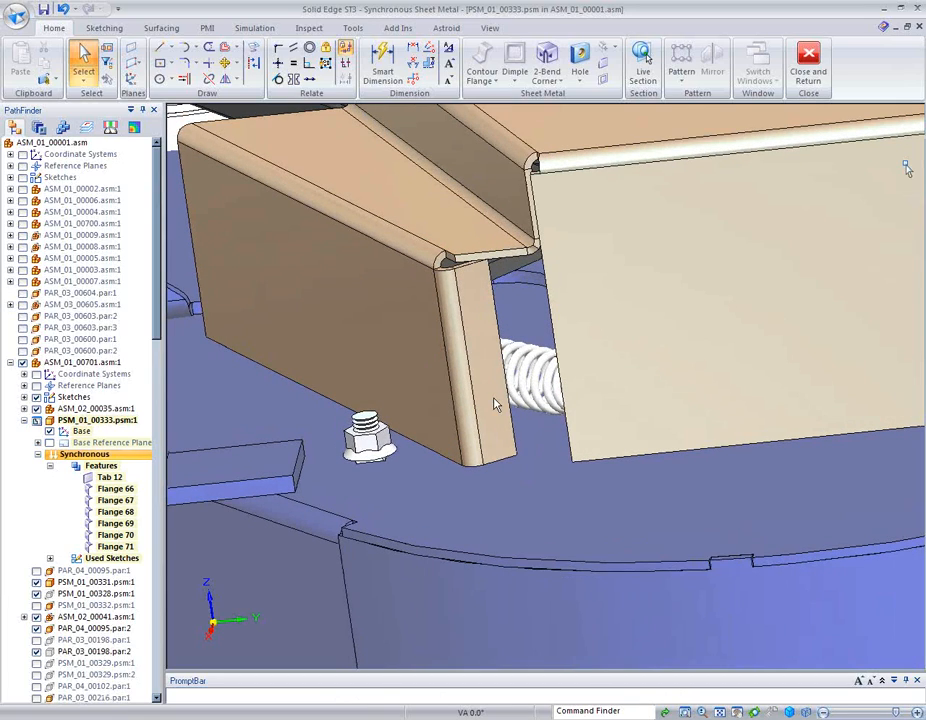
click(492, 401)
click(201, 120)
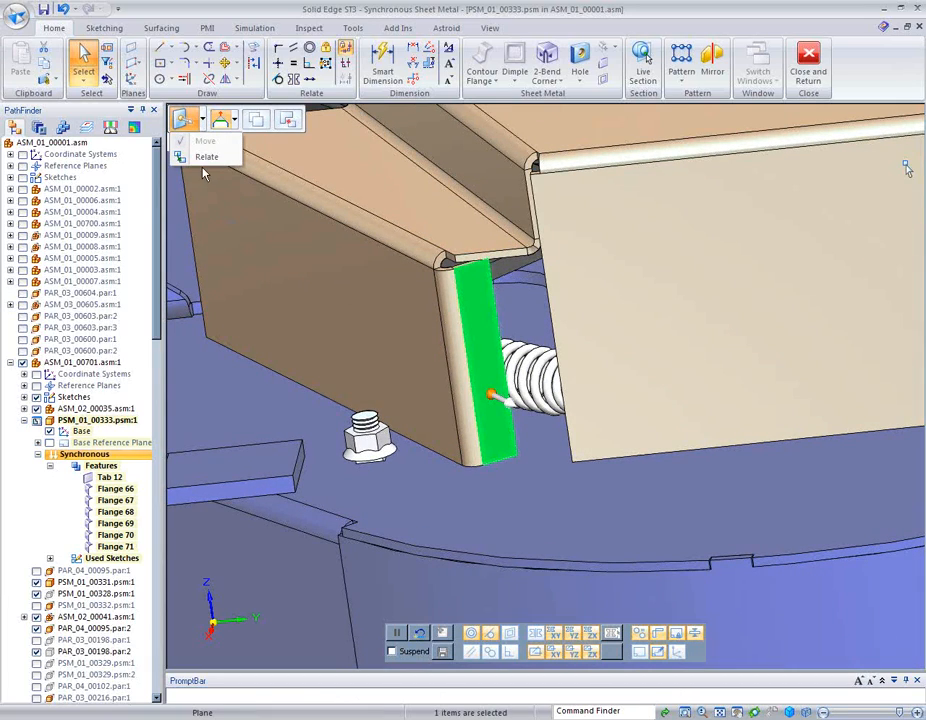
click(205, 158)
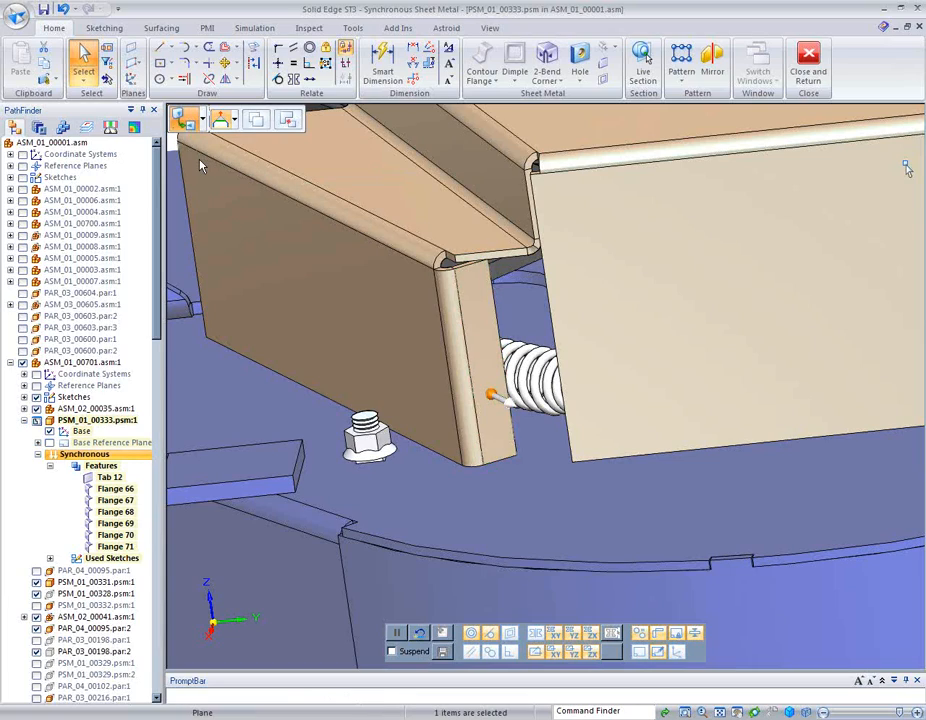
click(488, 410)
click(568, 441)
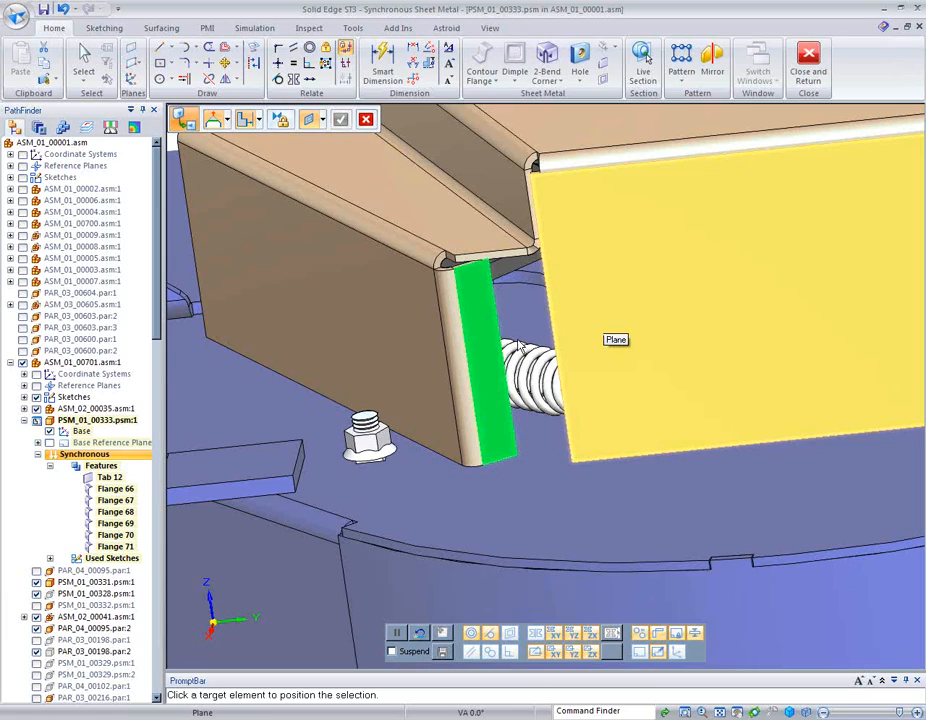
click(322, 121)
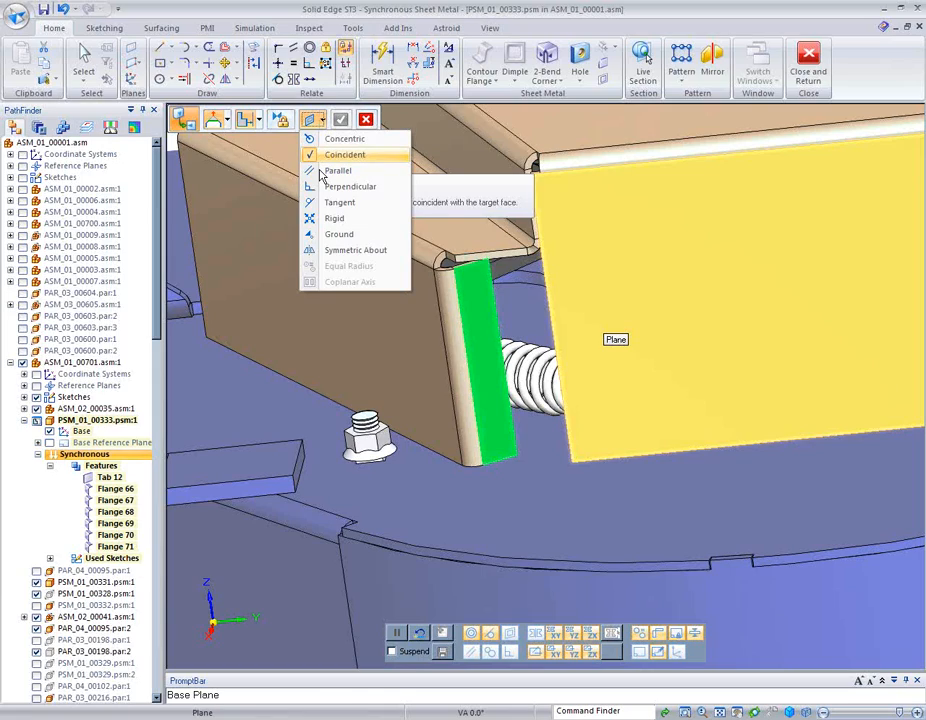
click(595, 318)
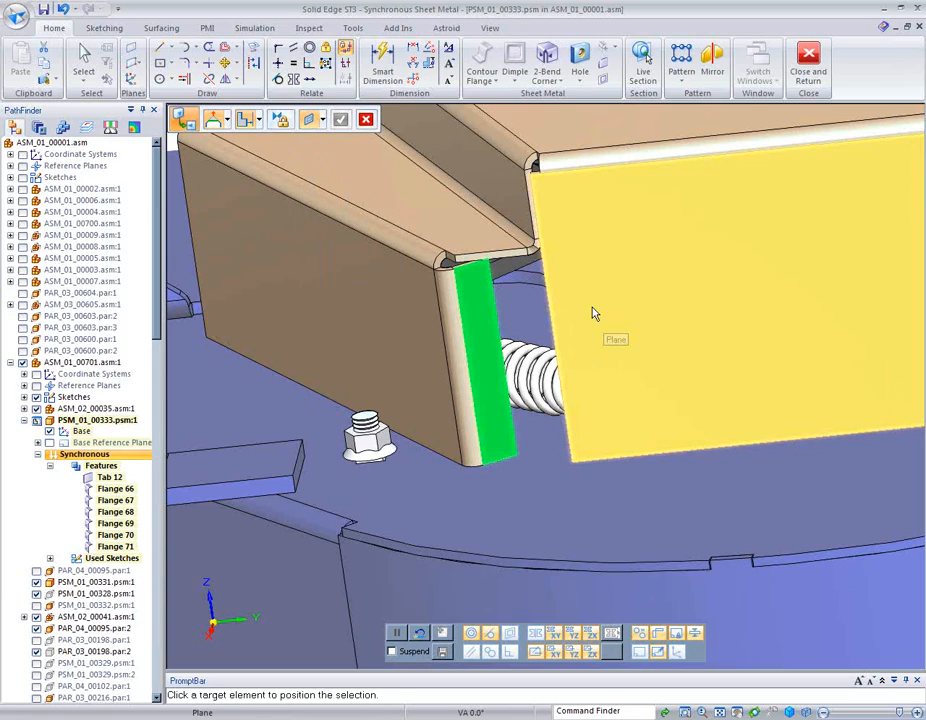
click(598, 316)
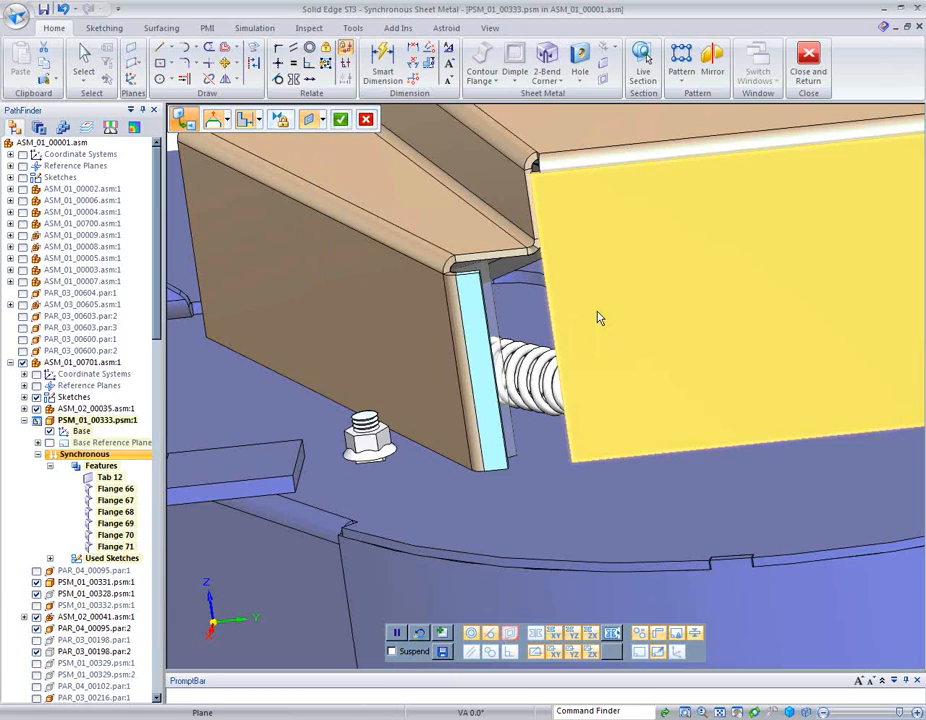
click(598, 316)
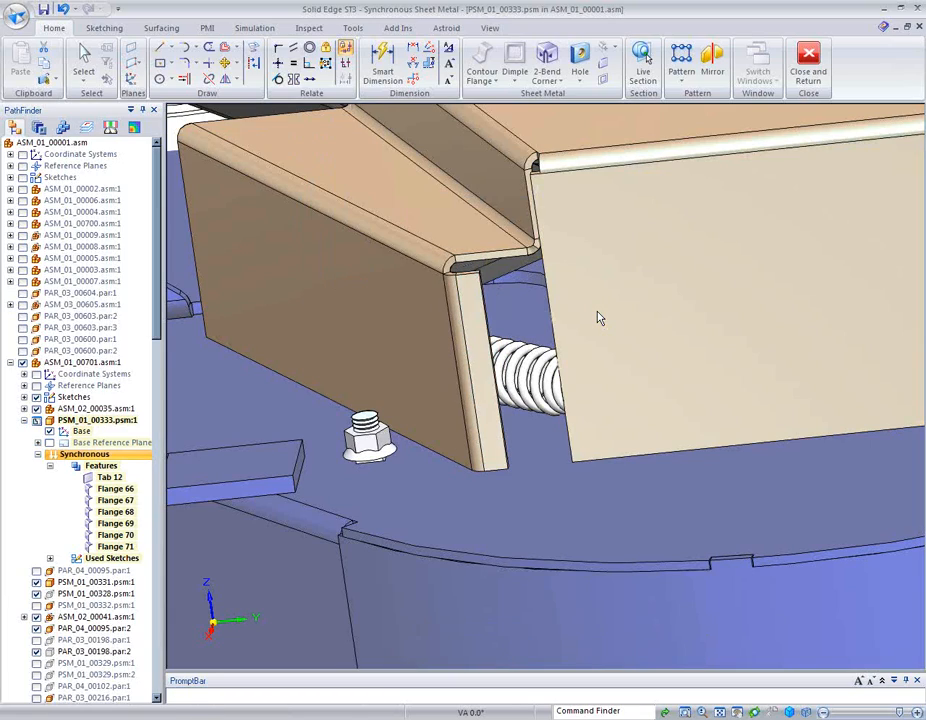
middle_drag(622, 518, 614, 543)
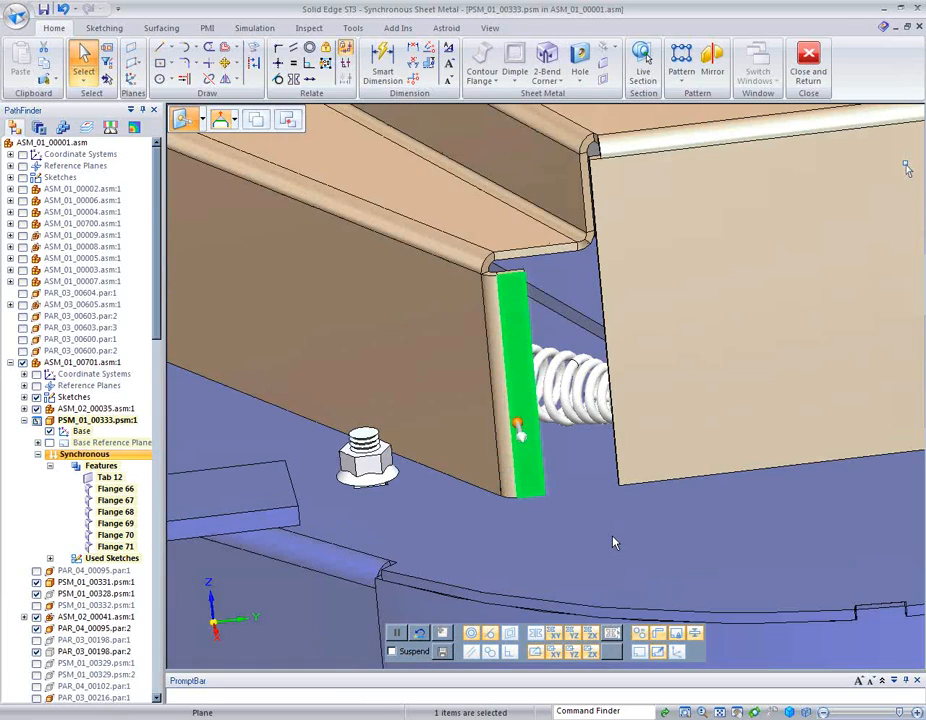
key(Escape)
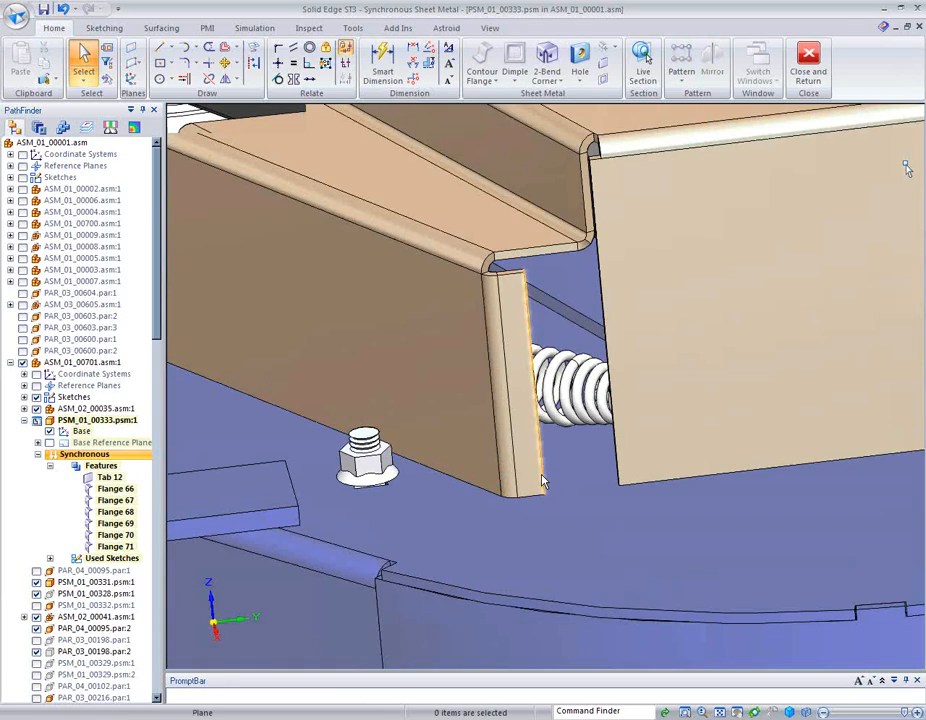
Select the short flange's free vertical end face and offset the steering wheel origin 1 mm toward the neighbouring flange.
click(541, 482)
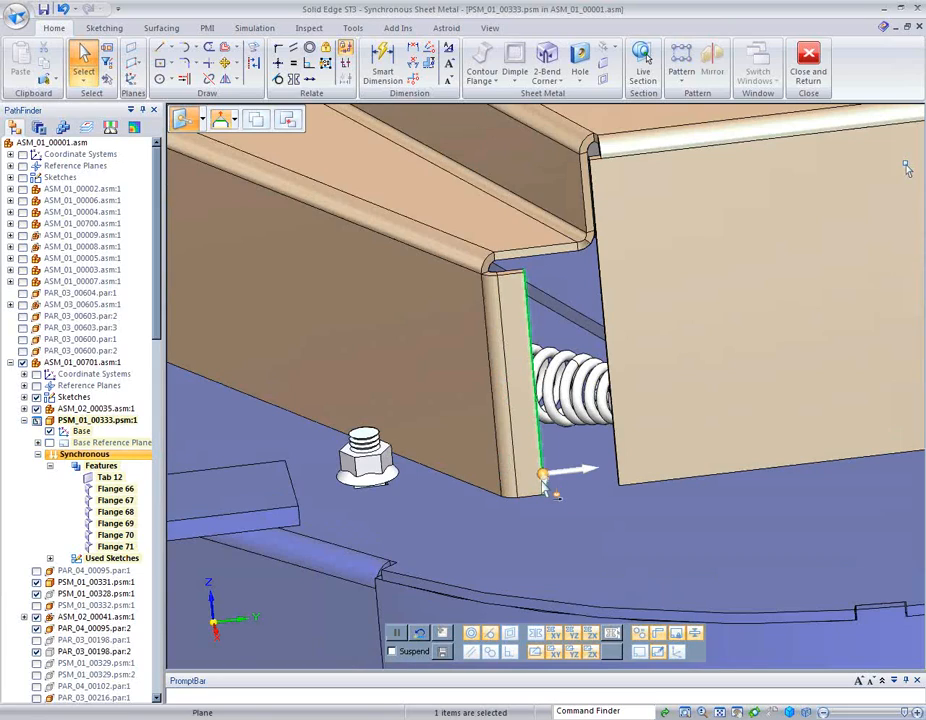
middle_drag(545, 487, 527, 517)
scroll(523, 512, up, 2)
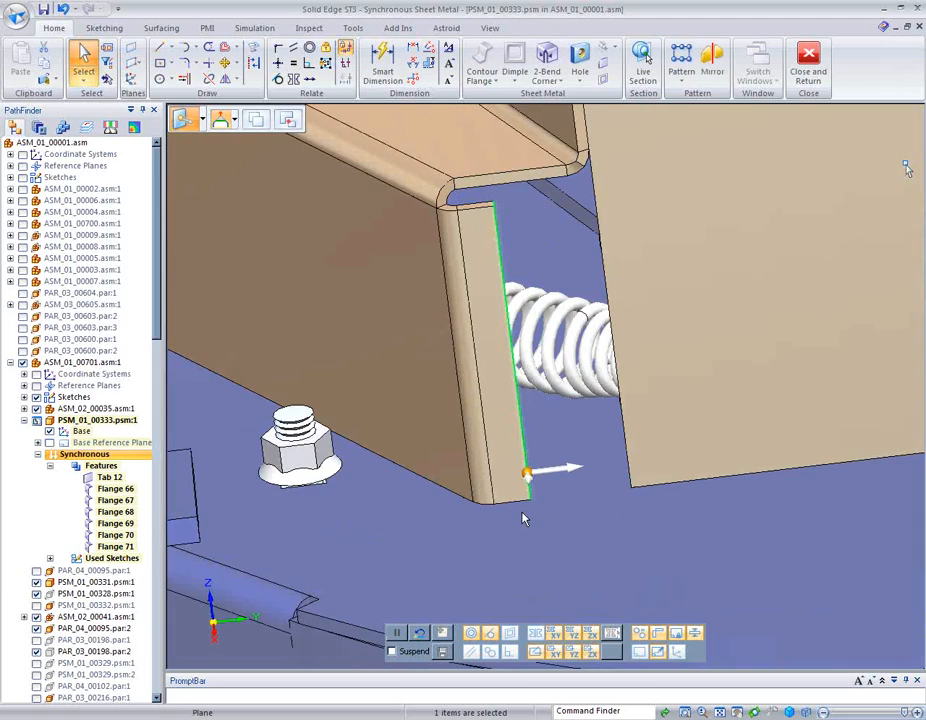
middle_drag(523, 518, 505, 515)
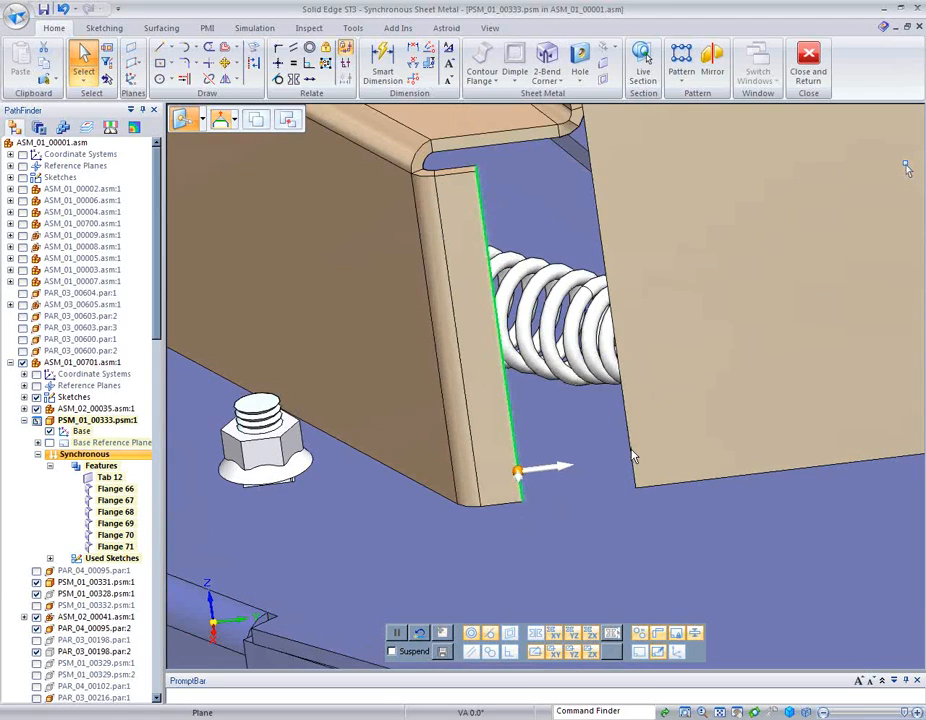
click(532, 474)
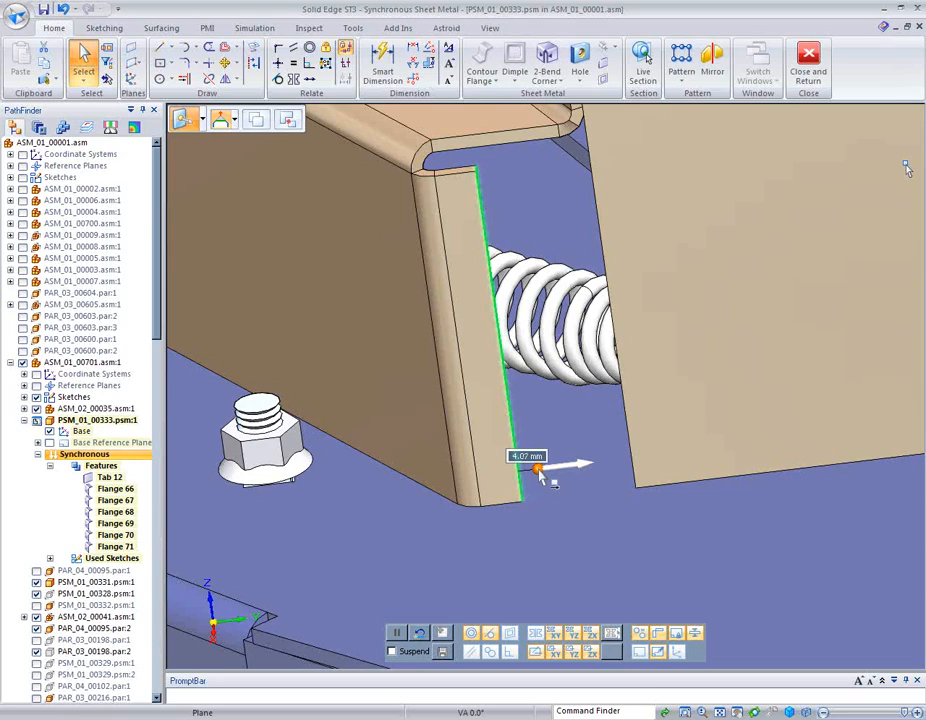
text(1)
key(Return)
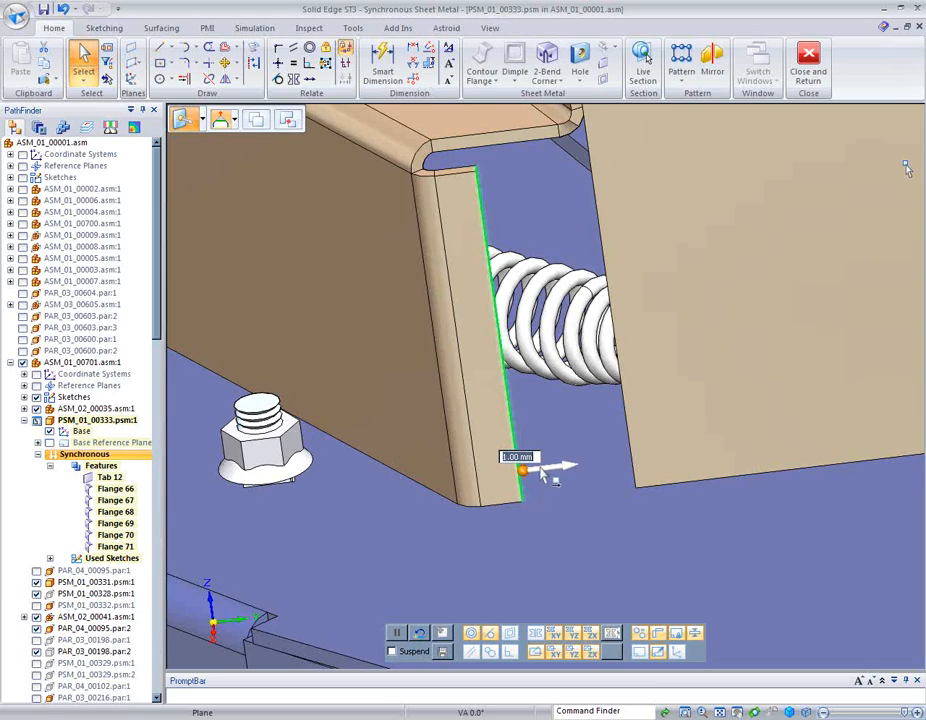
click(541, 468)
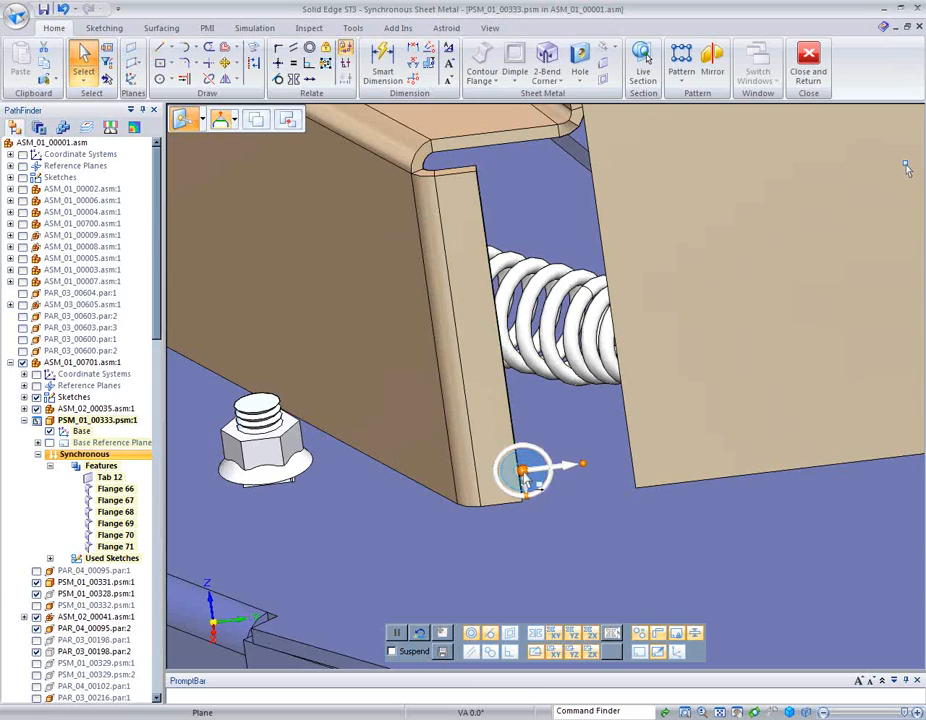
Extend the short flange's end face to the neighbouring flange's lower corner vertex, using the offset origin to leave a 1 mm gap.
click(545, 468)
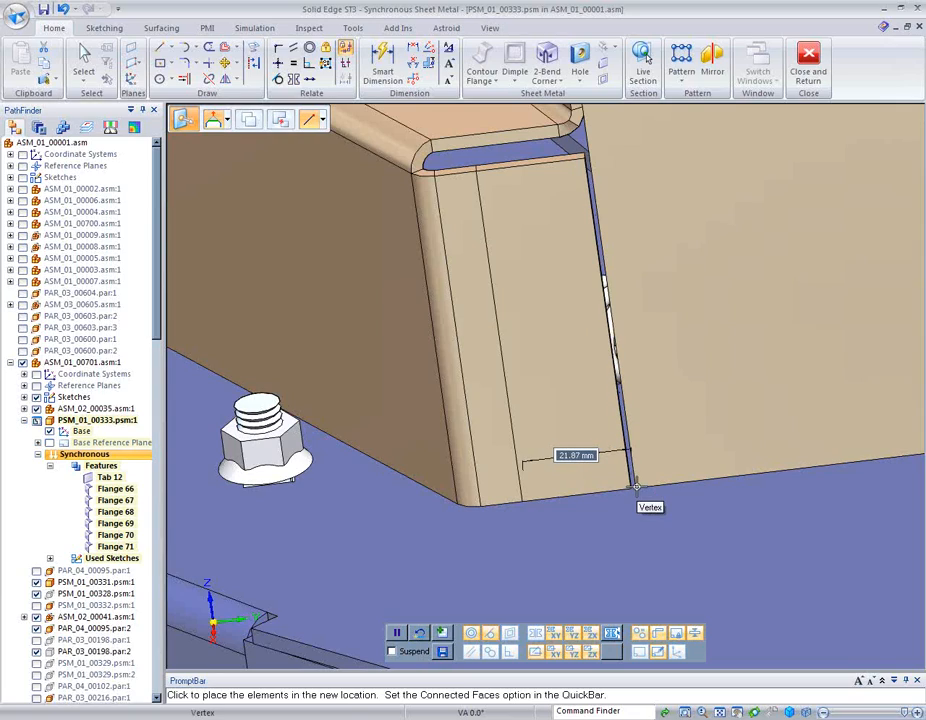
click(636, 487)
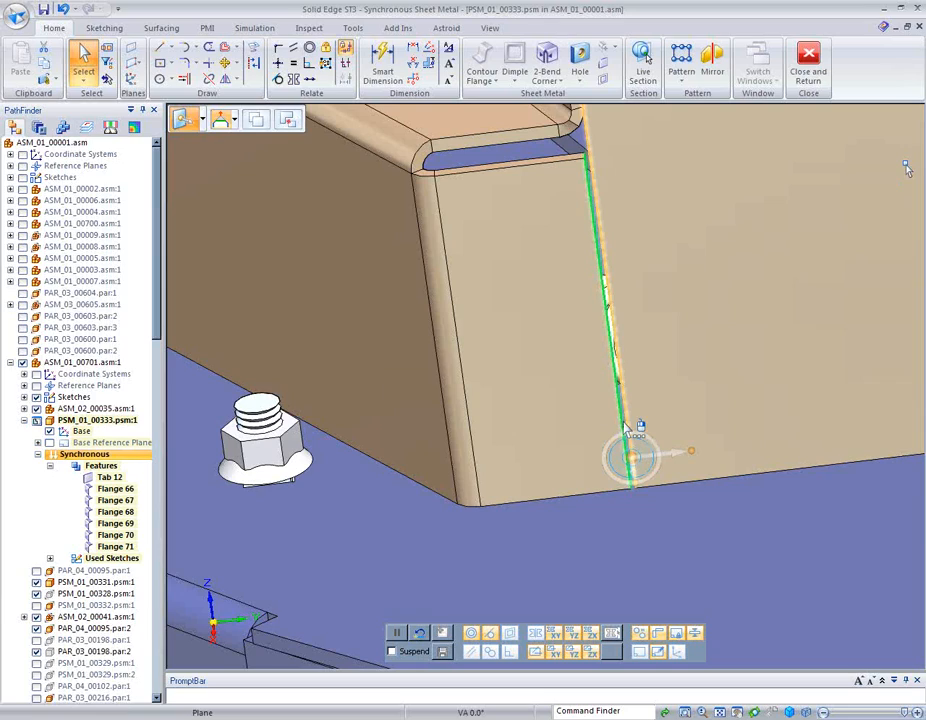
middle_drag(624, 422, 628, 429)
scroll(625, 428, down, 4)
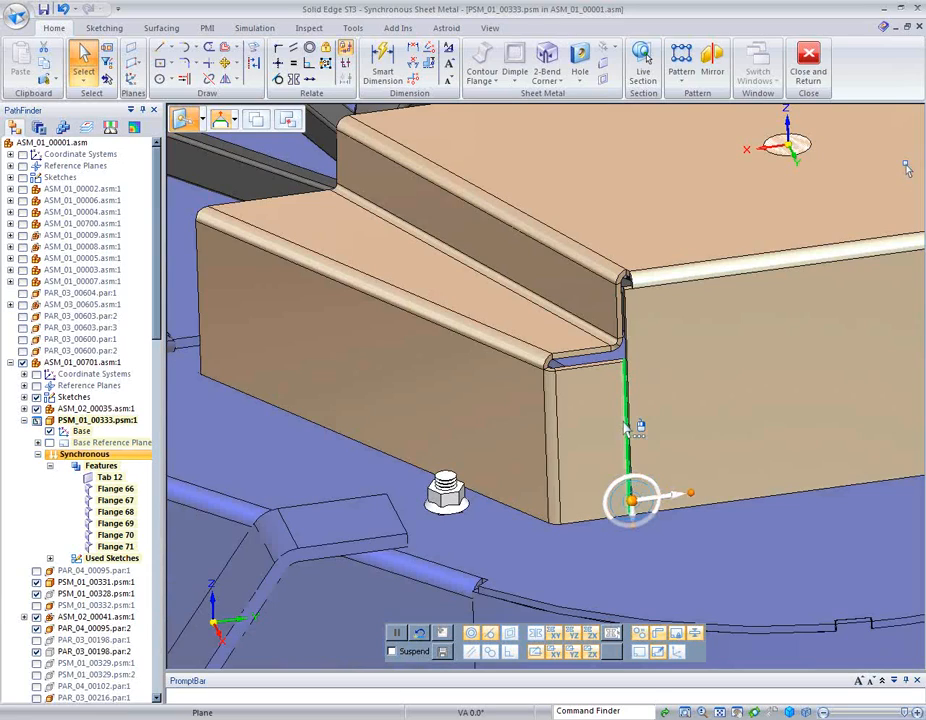
middle_drag(250, 516, 294, 498)
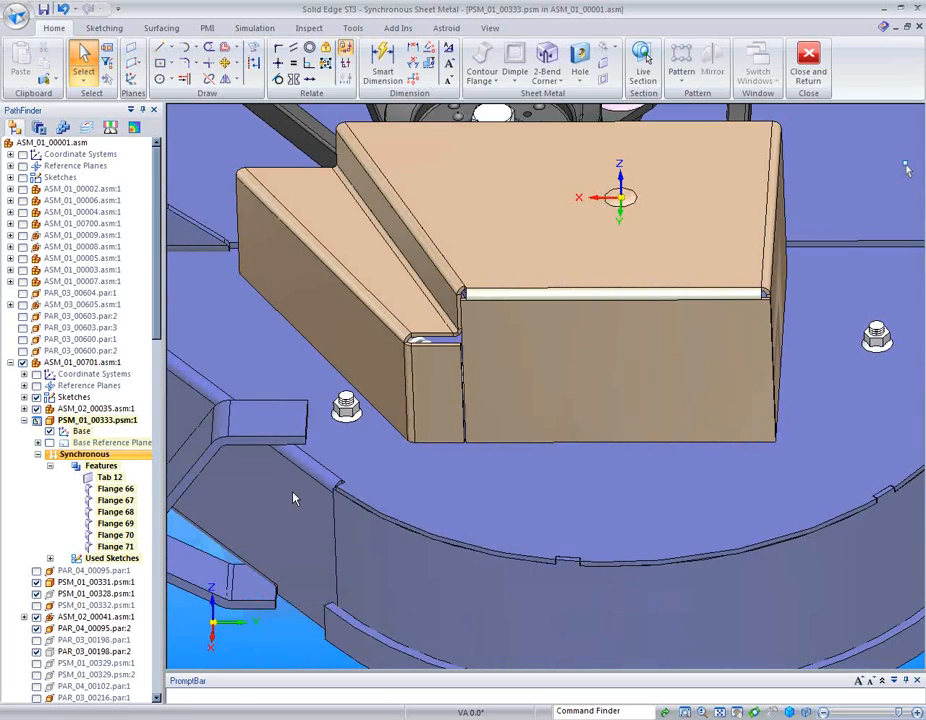
click(318, 378)
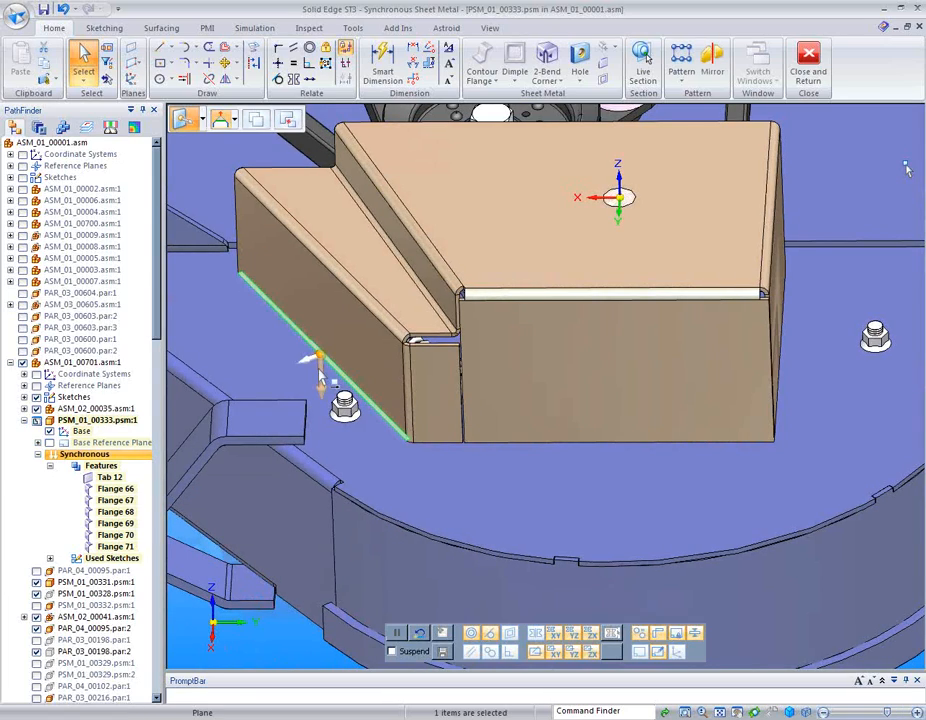
middle_drag(320, 376, 324, 377)
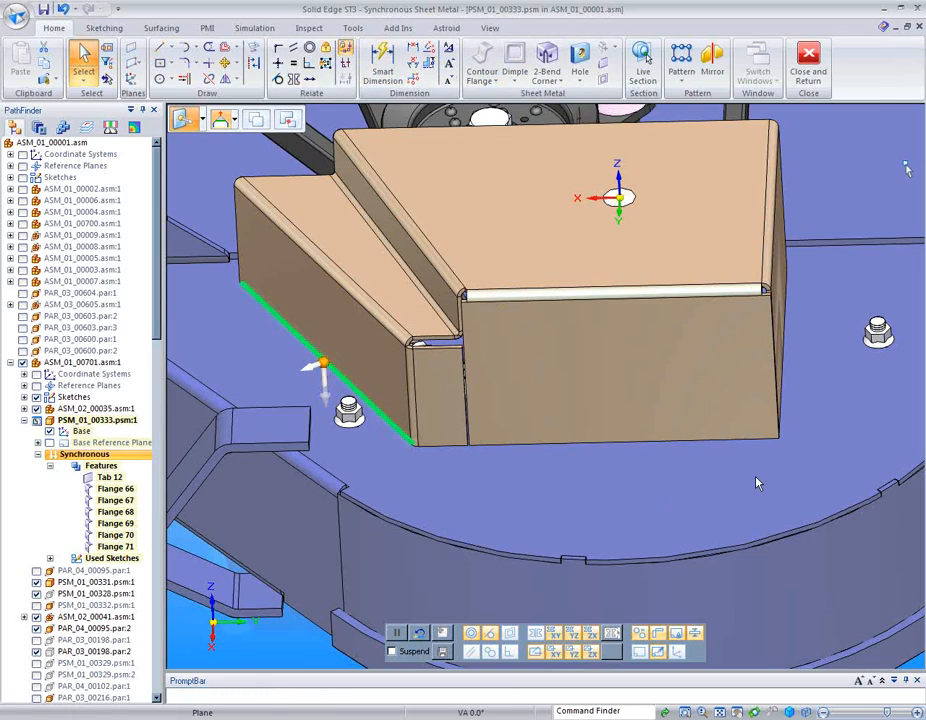
click(788, 384)
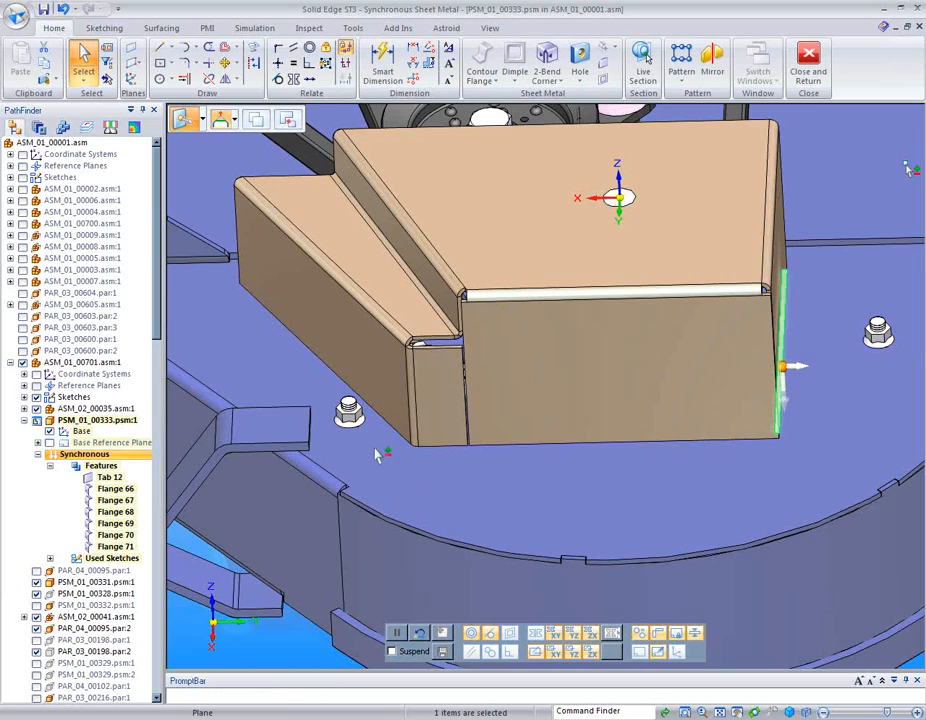
key(Escape)
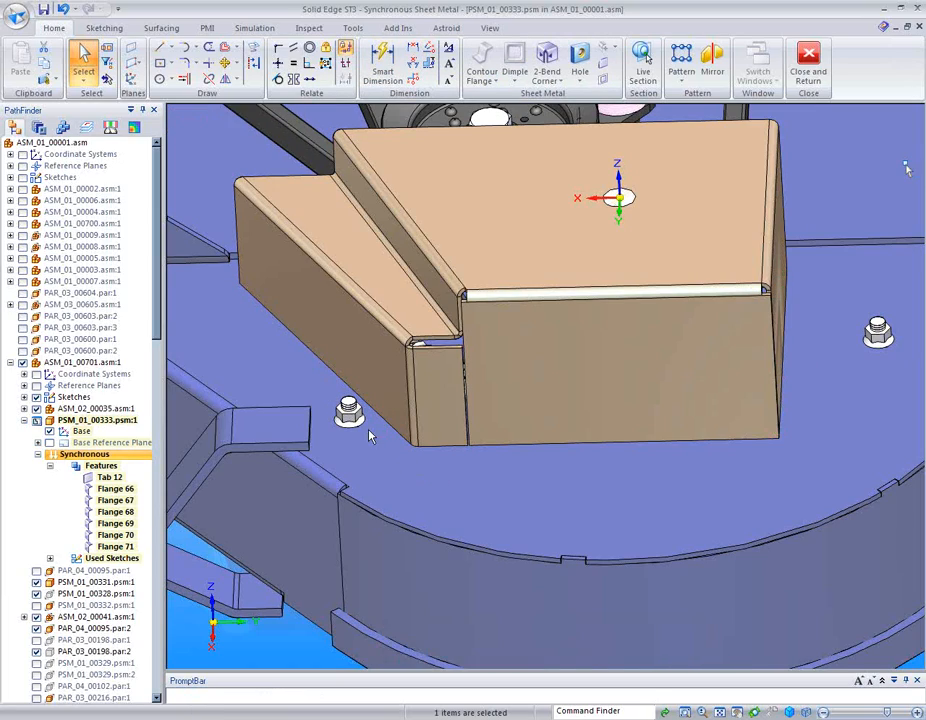
Add outward 90° mounting flanges about 35 mm wide along the bottom edges of the angled outer flange and the opposite side flange.
click(333, 380)
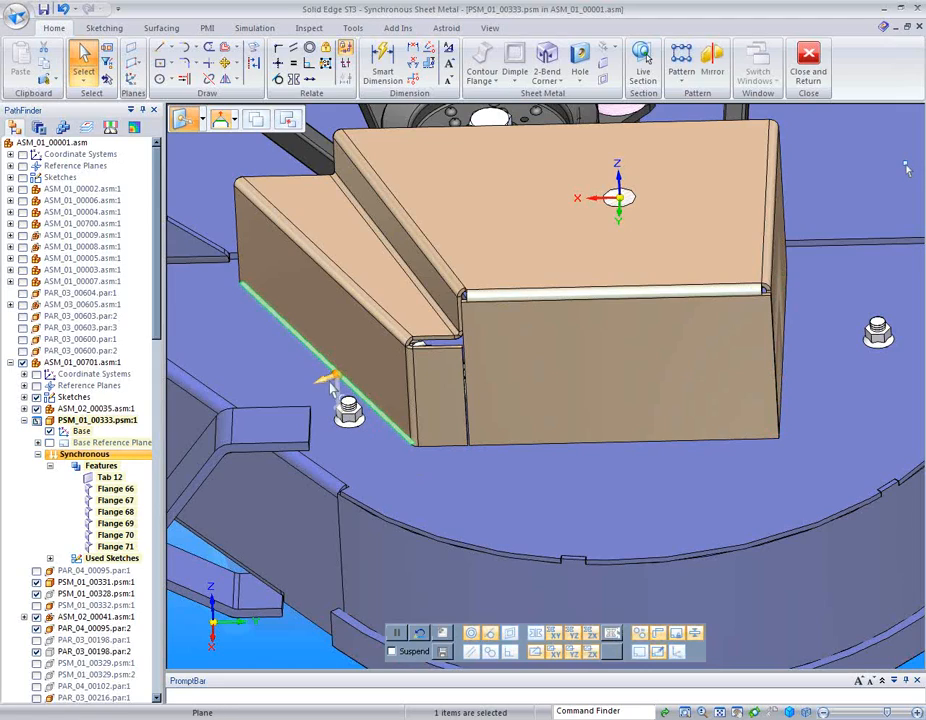
ctrl+click(780, 400)
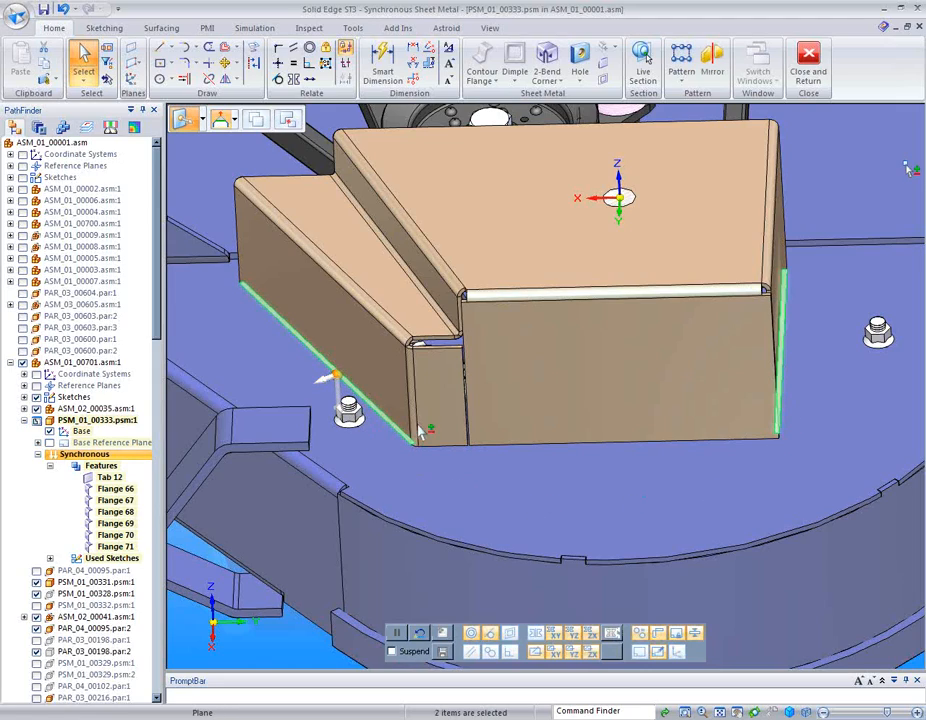
click(325, 379)
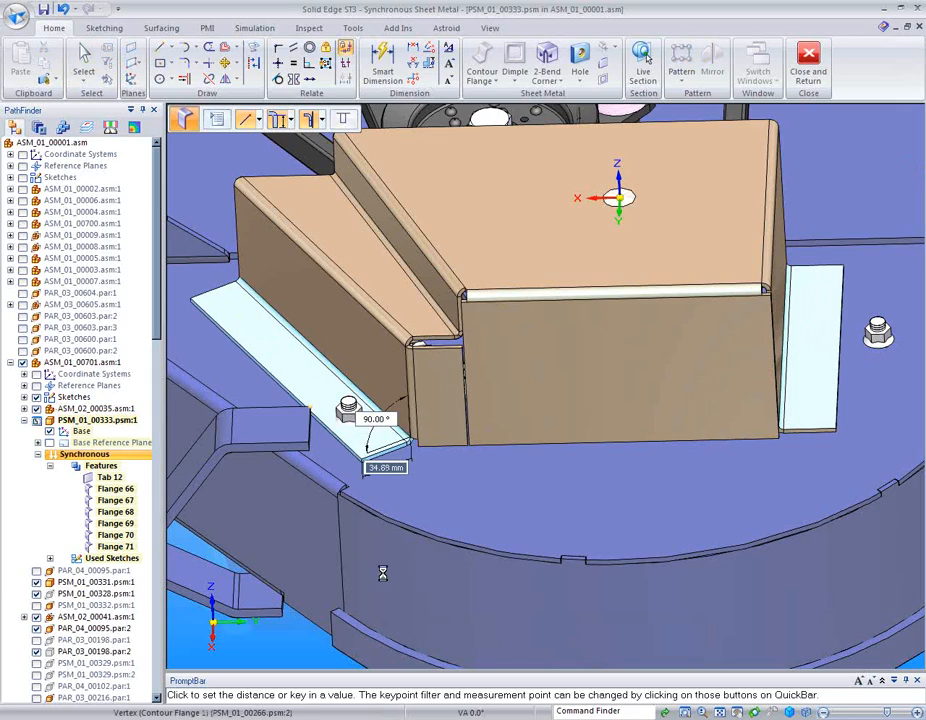
click(338, 507)
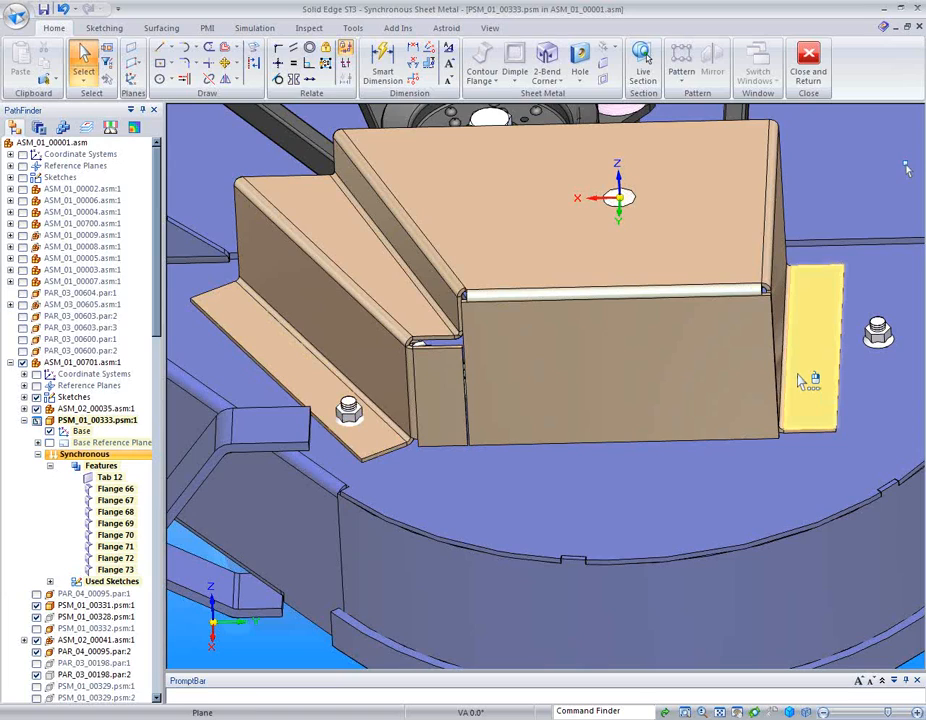
Dimension the width of the mounting flange below the straight side flange and set it to 35 mm.
middle_drag(800, 381, 735, 395)
middle_drag(800, 381, 729, 280)
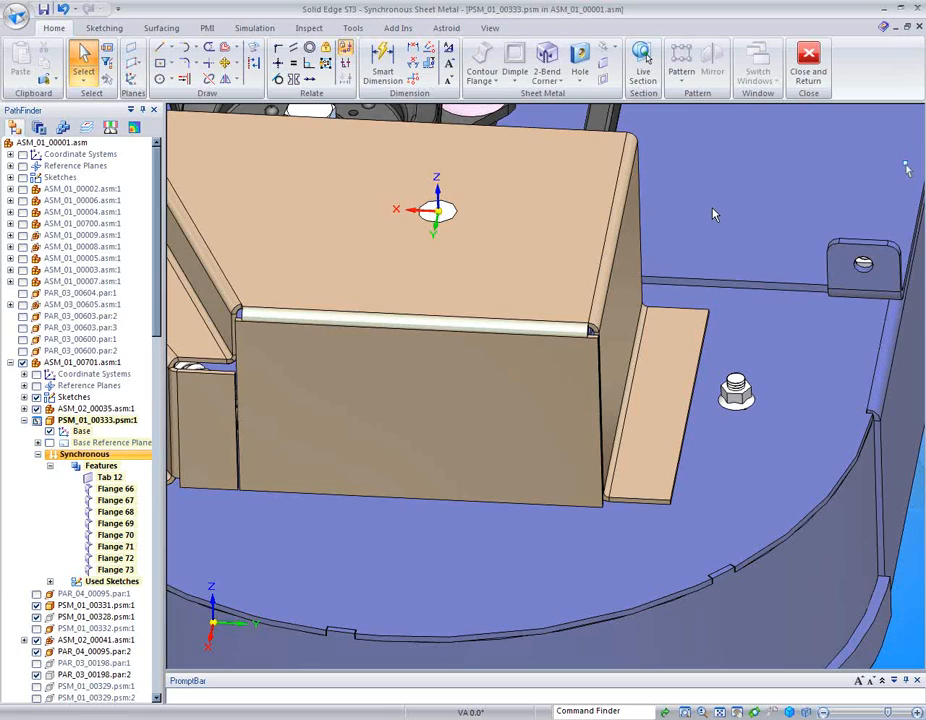
click(383, 62)
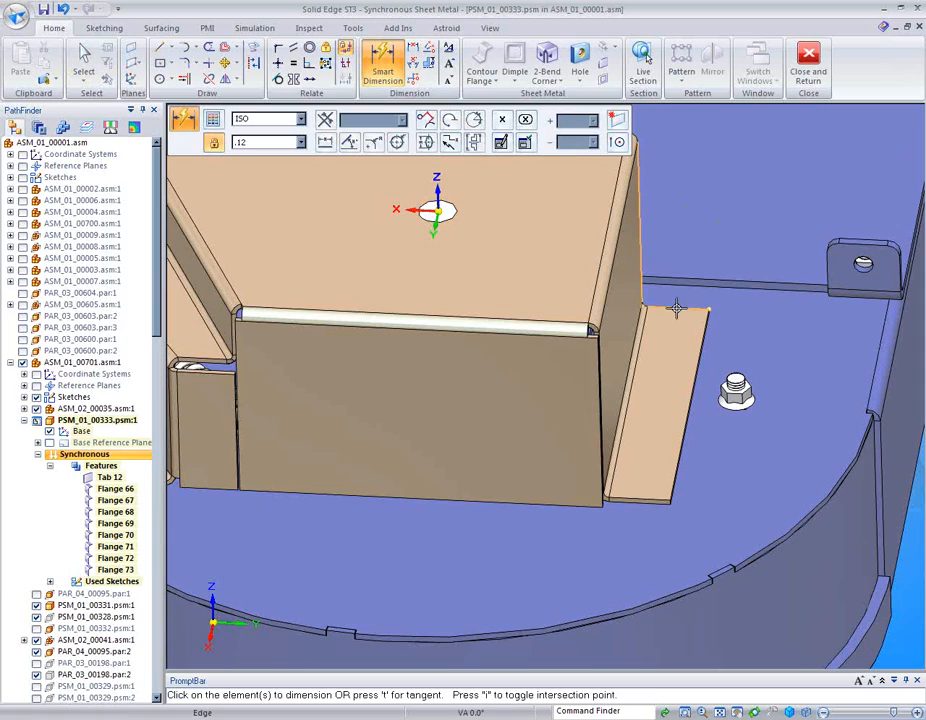
click(708, 210)
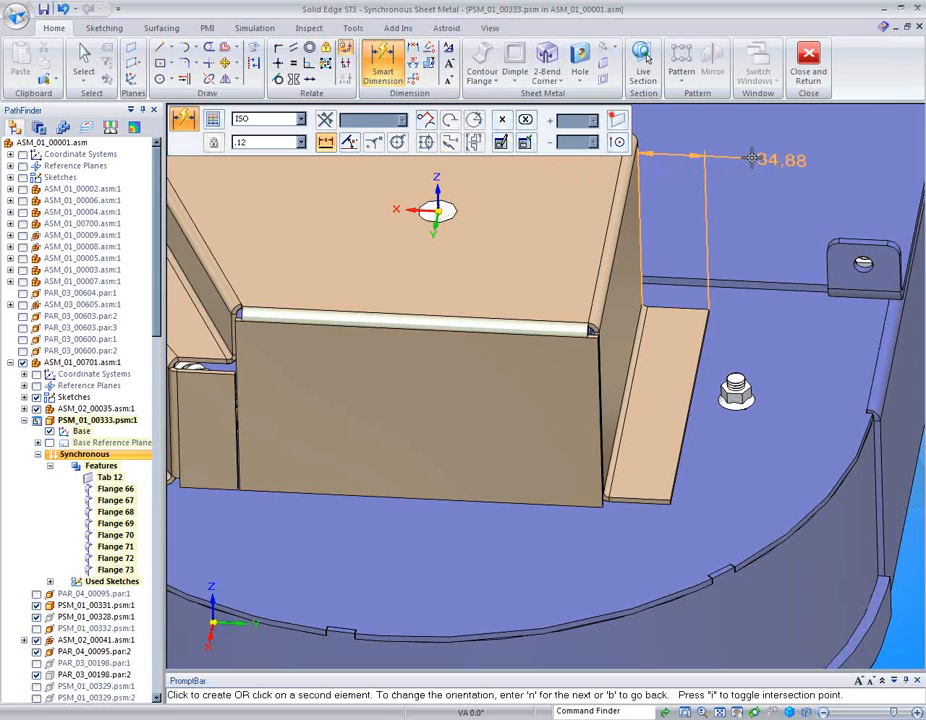
click(749, 172)
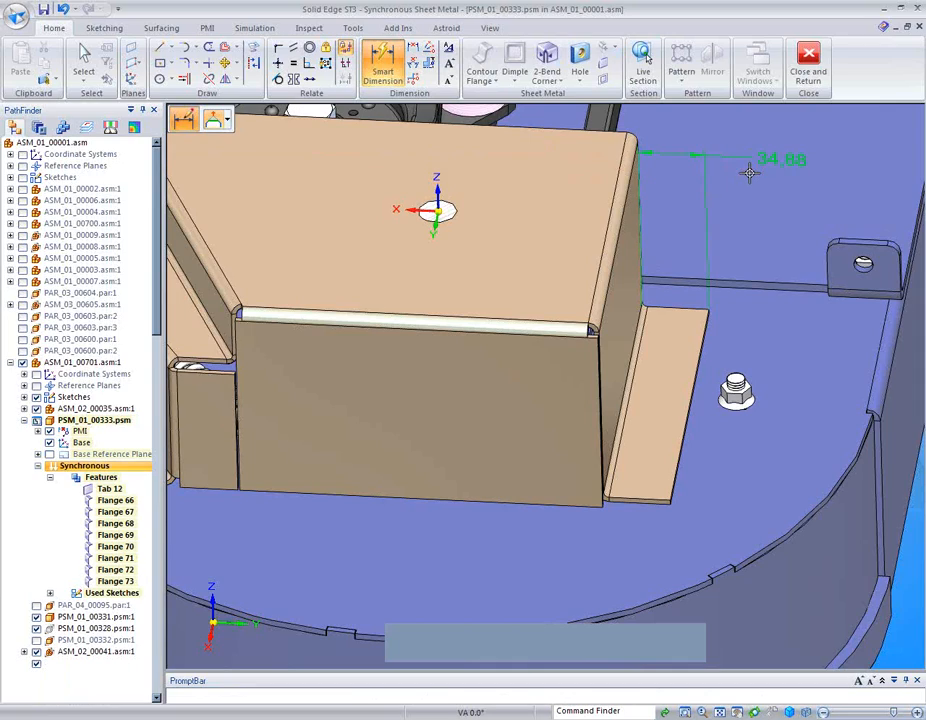
click(745, 177)
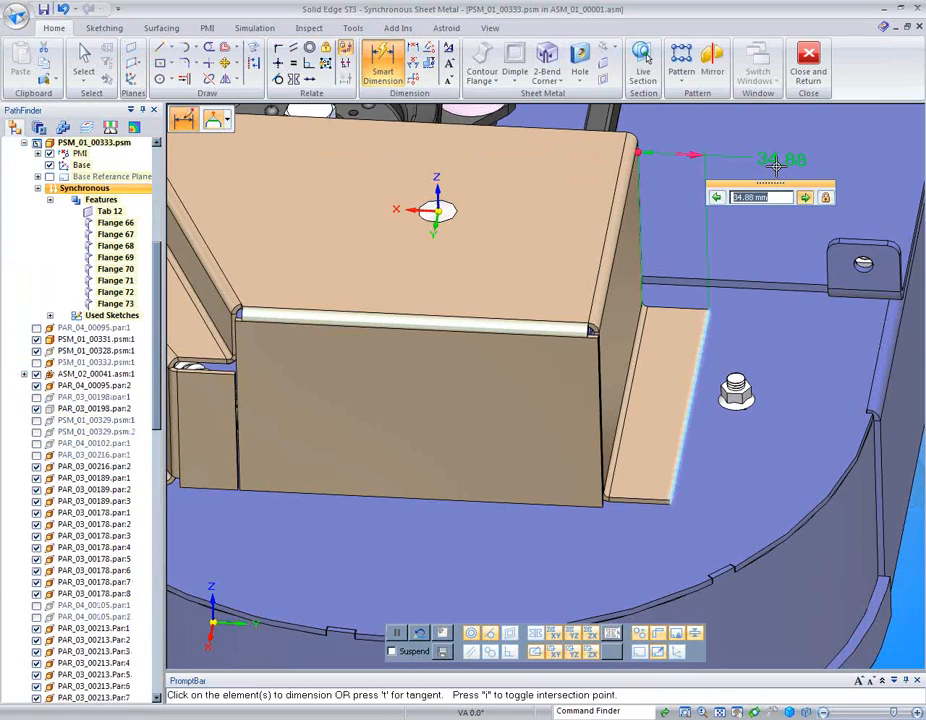
text(35)
key(Return)
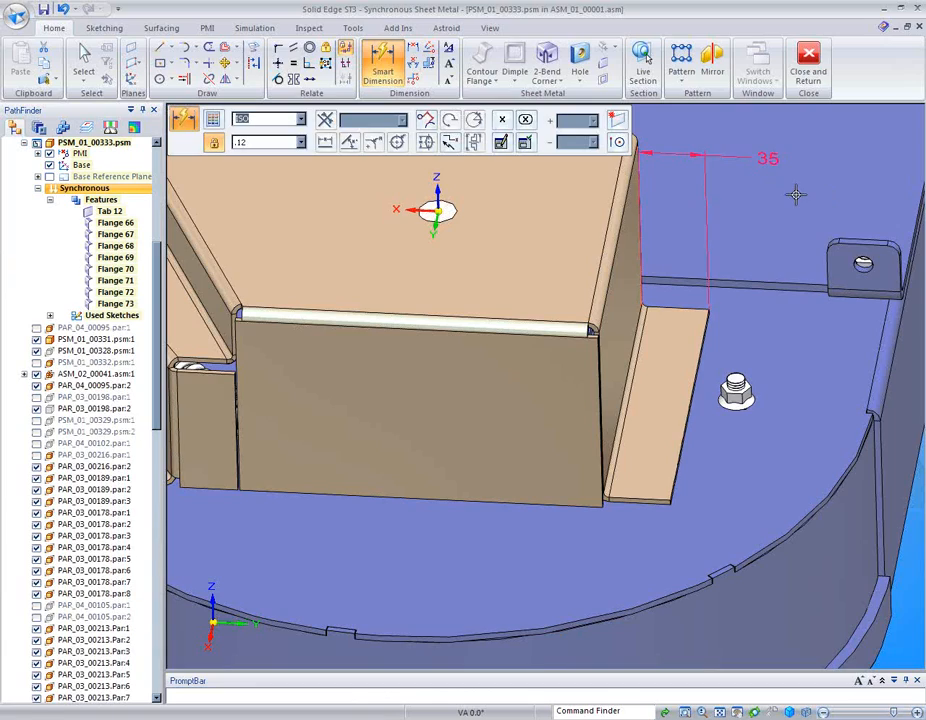
key(Escape)
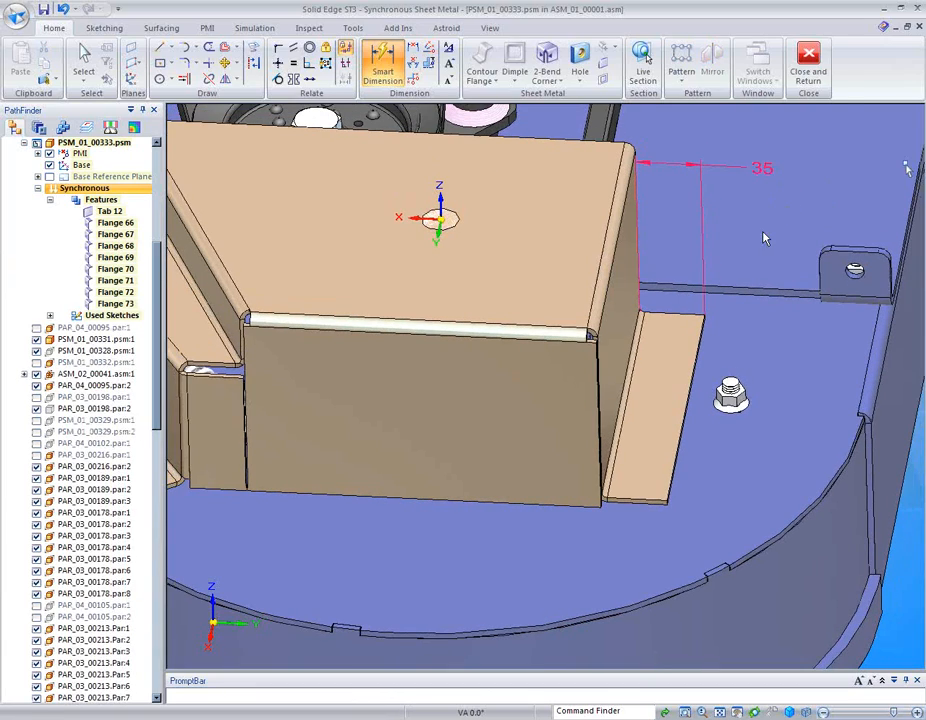
key(Escape)
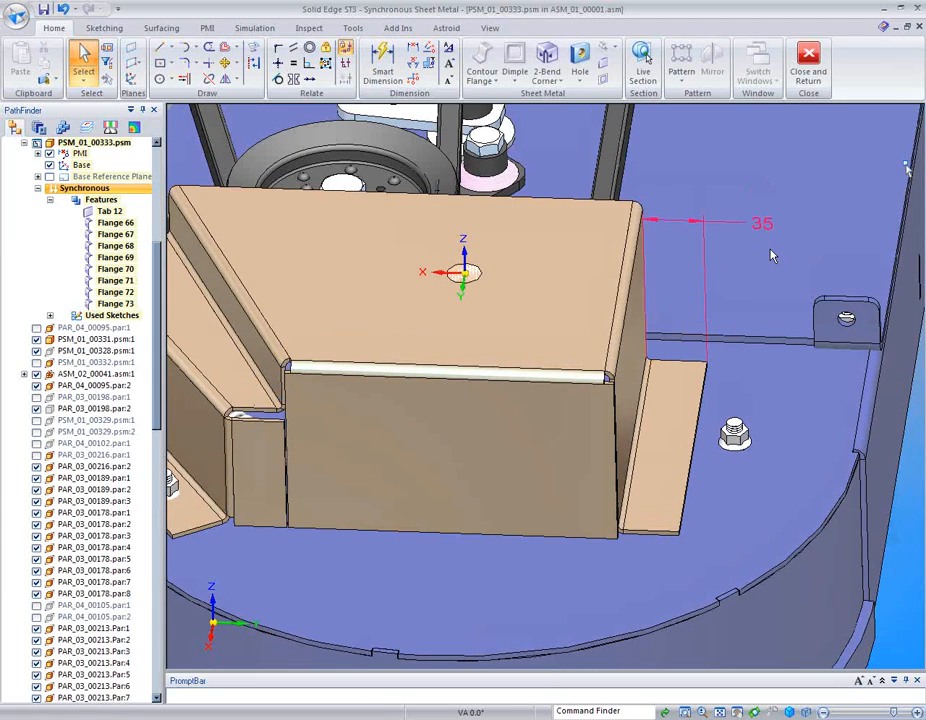
Rotate the side flange above the 35 mm mounting flange outward by 22° about its upper bend edge.
middle_drag(770, 249, 737, 274)
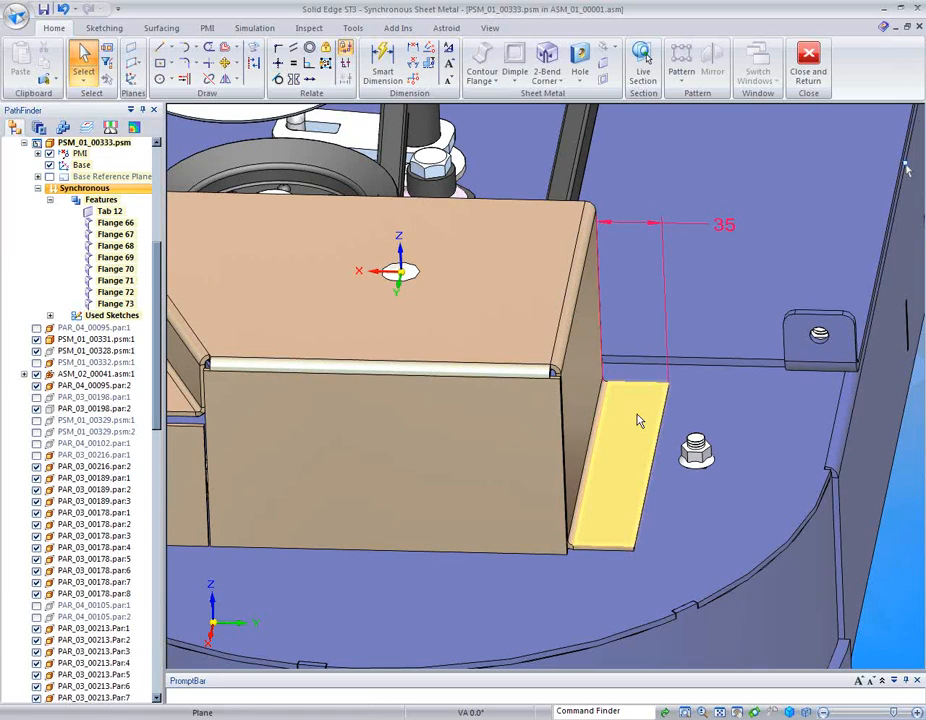
click(585, 372)
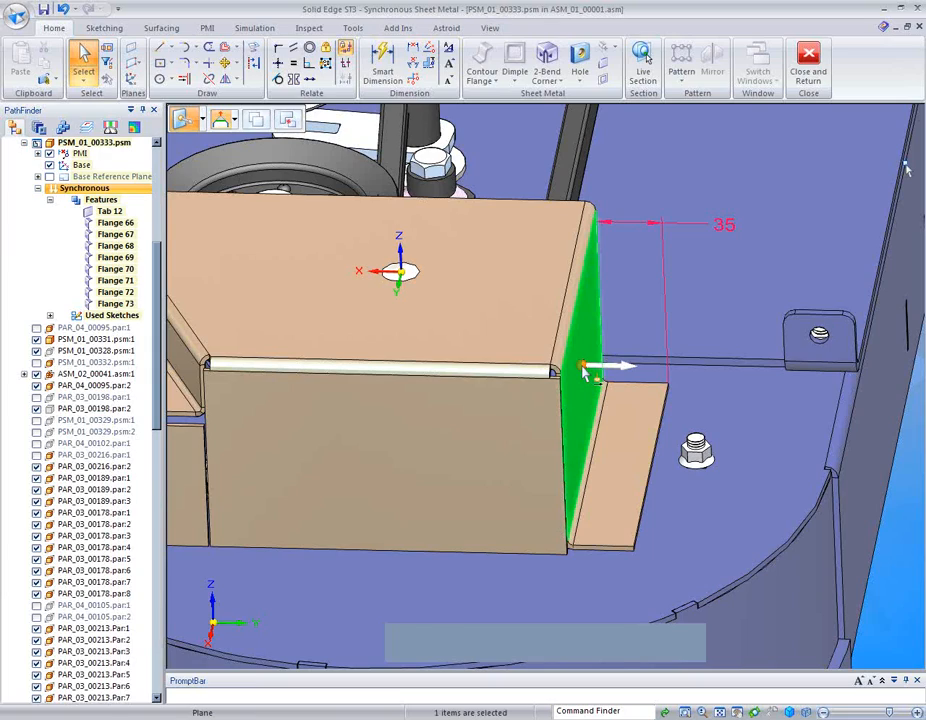
click(583, 365)
drag(590, 313, 566, 306)
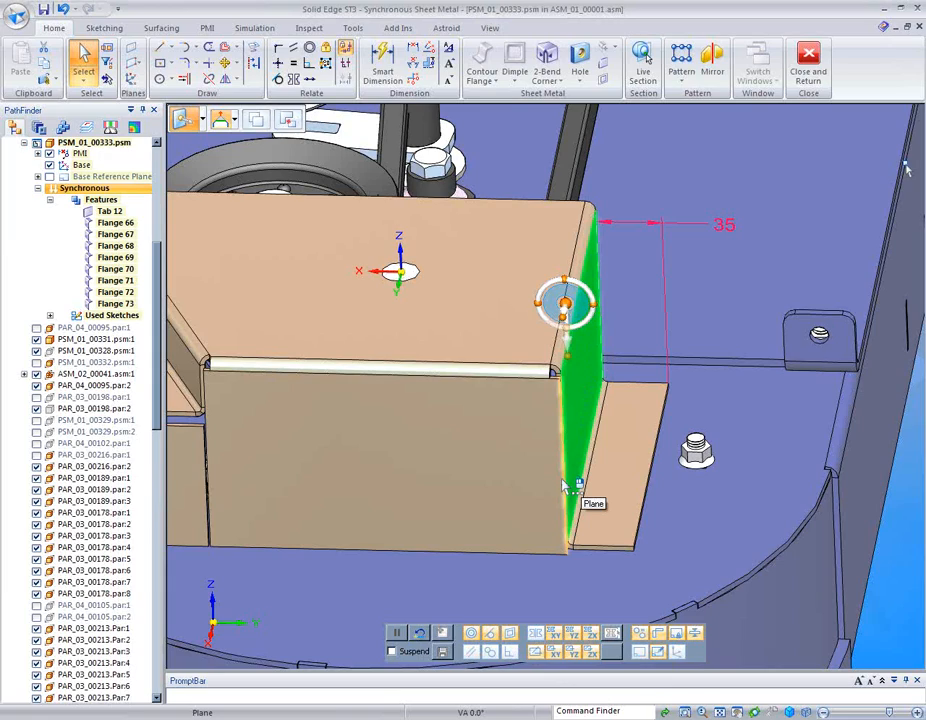
click(583, 324)
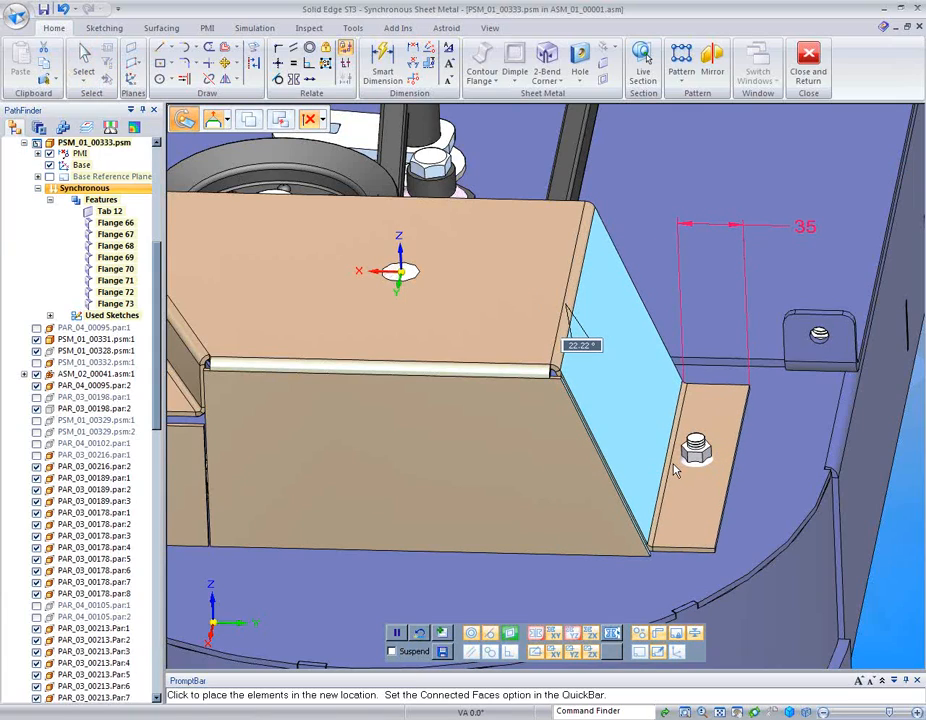
text(22)
key(Return)
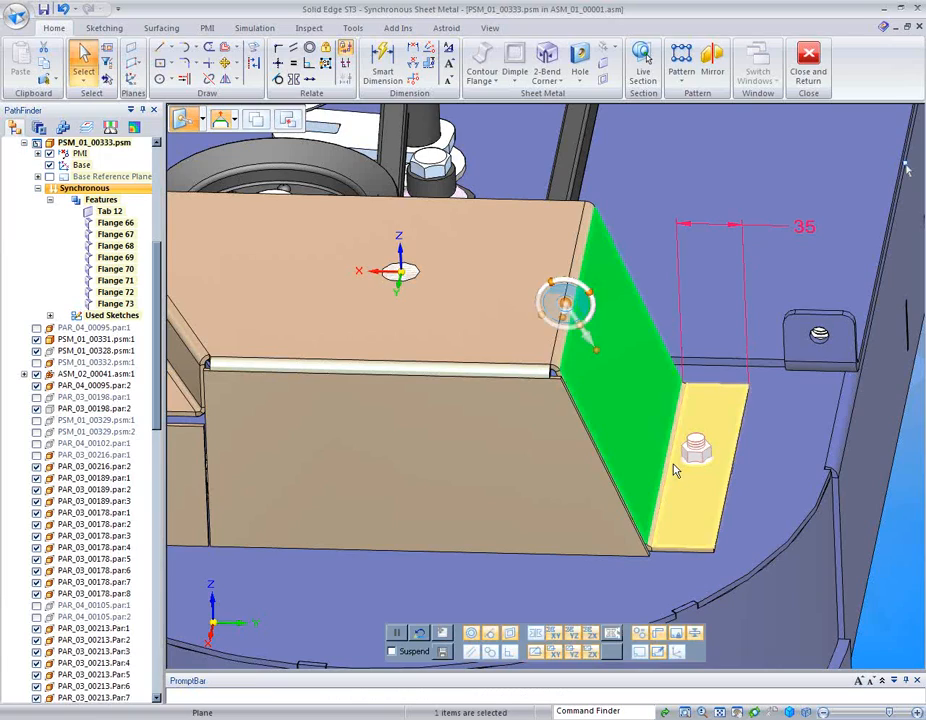
click(793, 175)
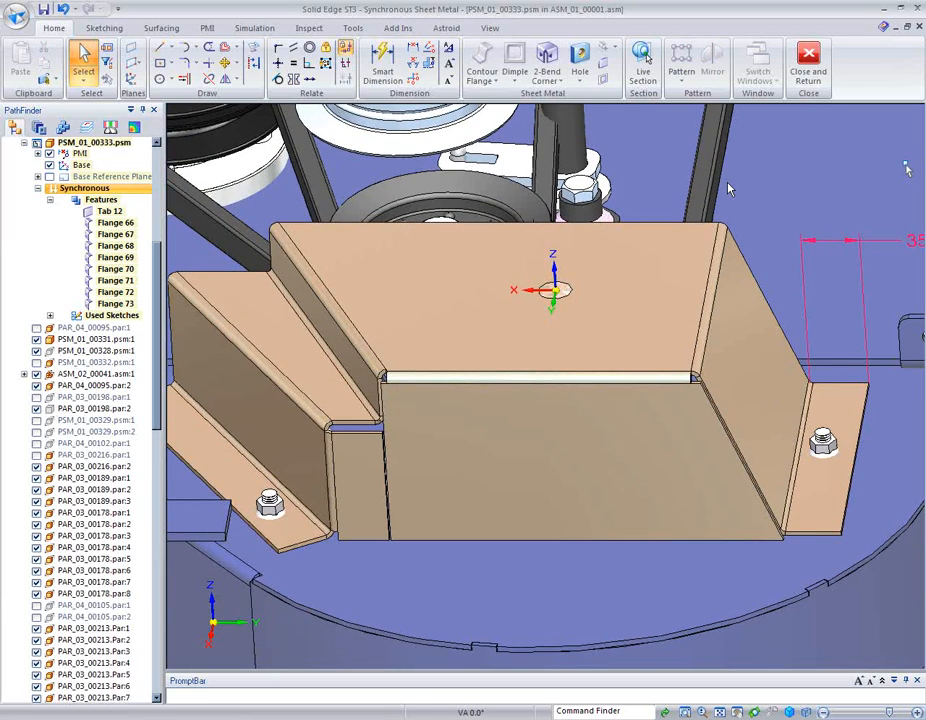
Project the bolt's circular edge onto the top face of the mounting flange below the angled outer flange.
click(255, 56)
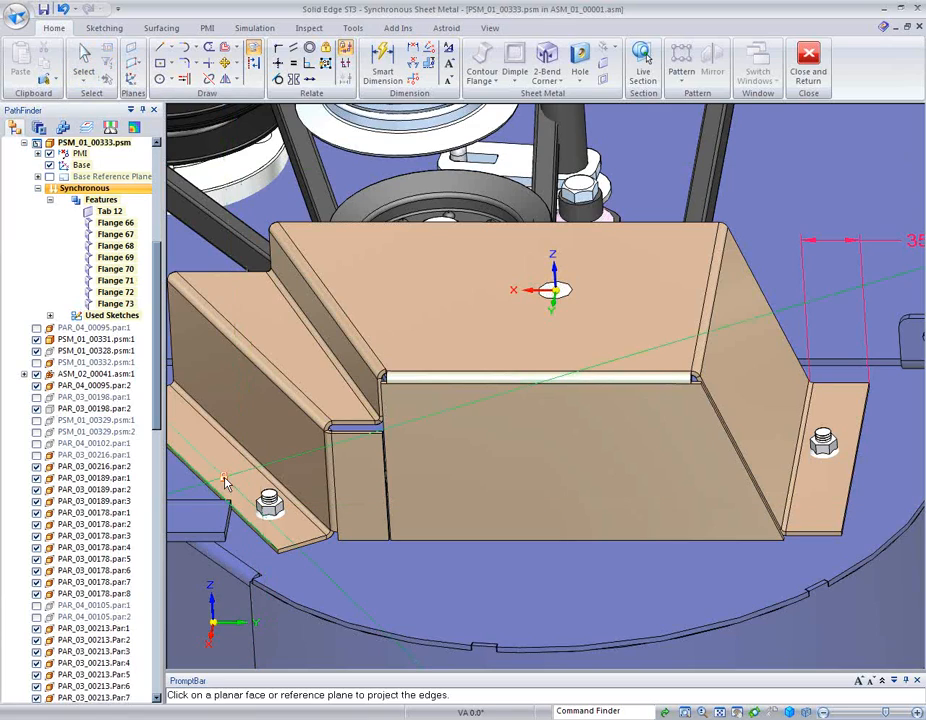
click(225, 483)
scroll(257, 548, up, 1)
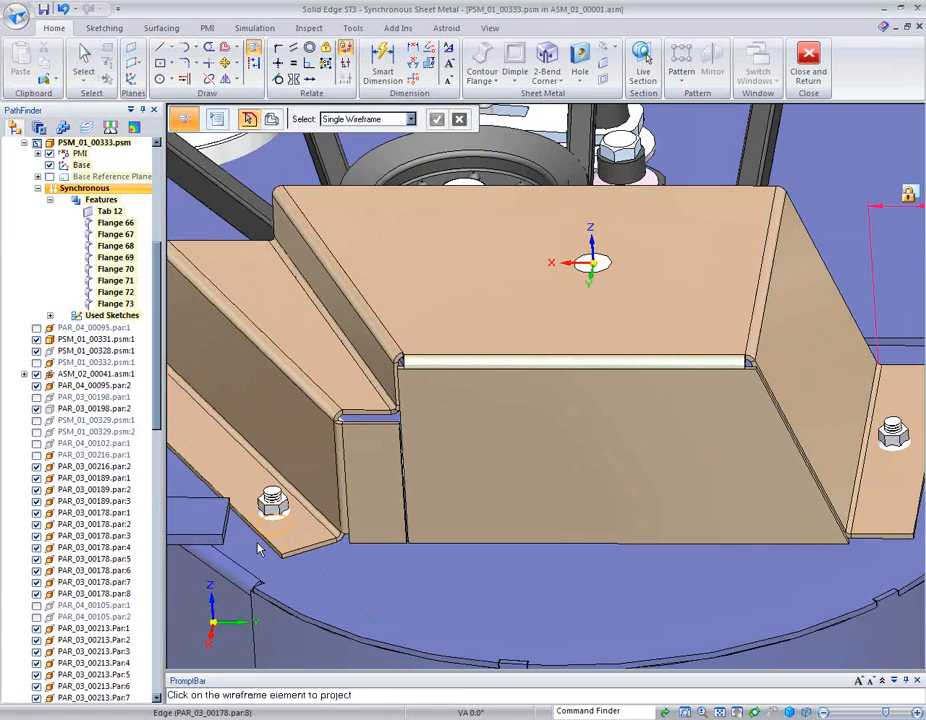
scroll(257, 548, up, 1)
click(217, 119)
click(270, 146)
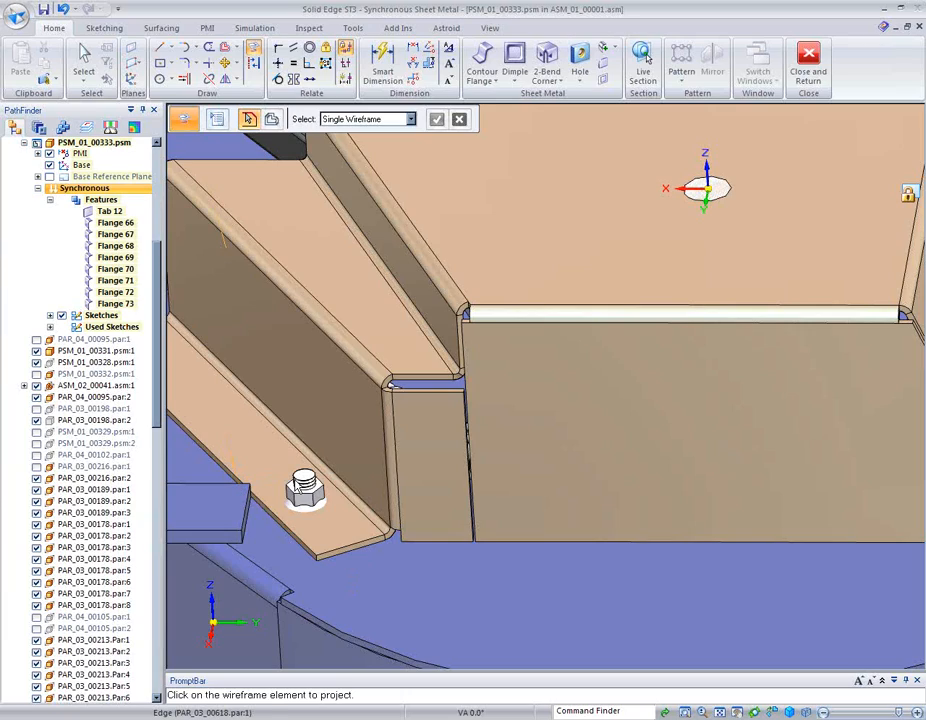
click(309, 493)
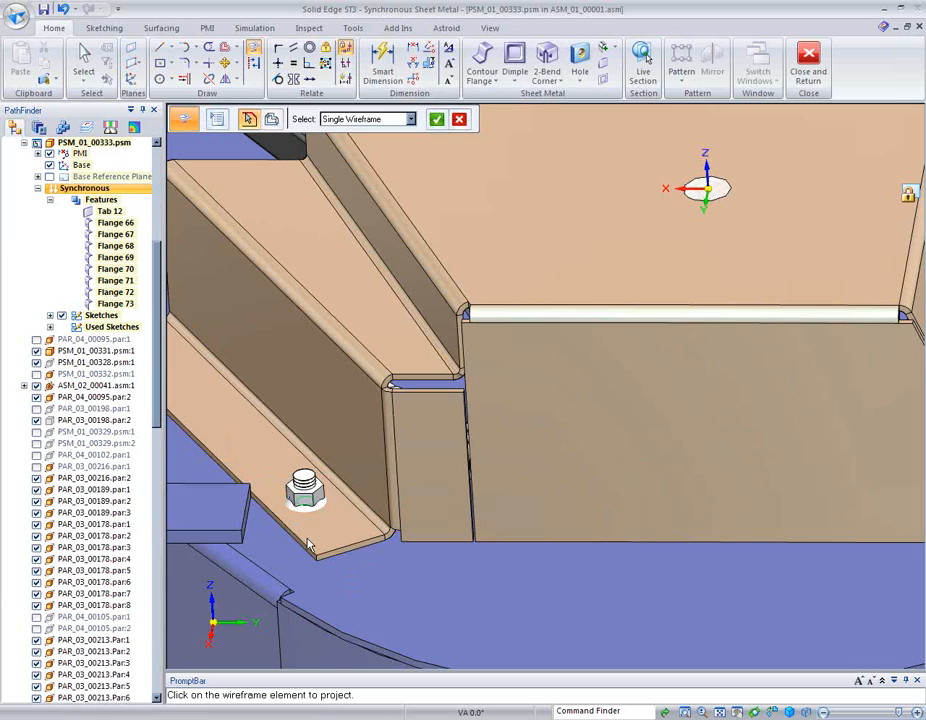
middle_drag(307, 539, 282, 557)
click(282, 557)
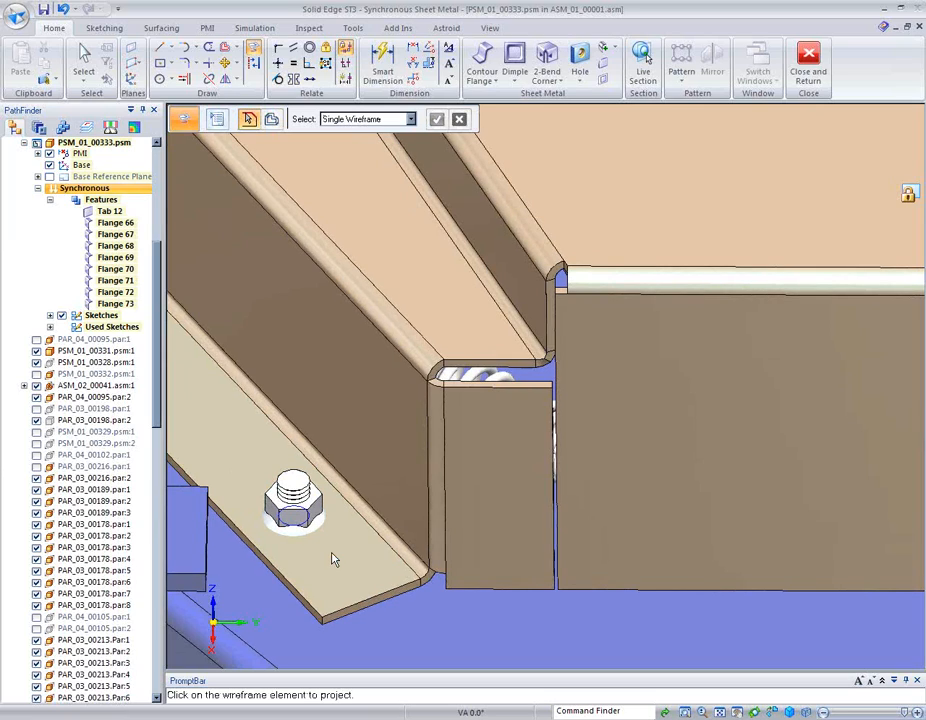
Project the other bolt's circular edge onto the sketch plane at the 35 mm mounting flange and finish projecting.
middle_drag(334, 560, 797, 376)
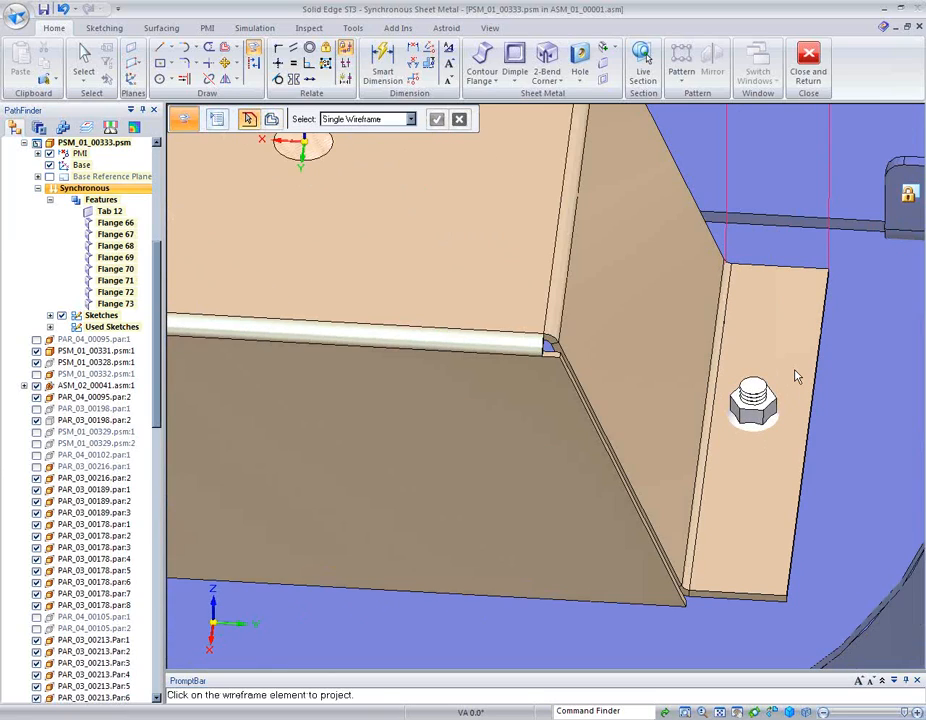
click(769, 433)
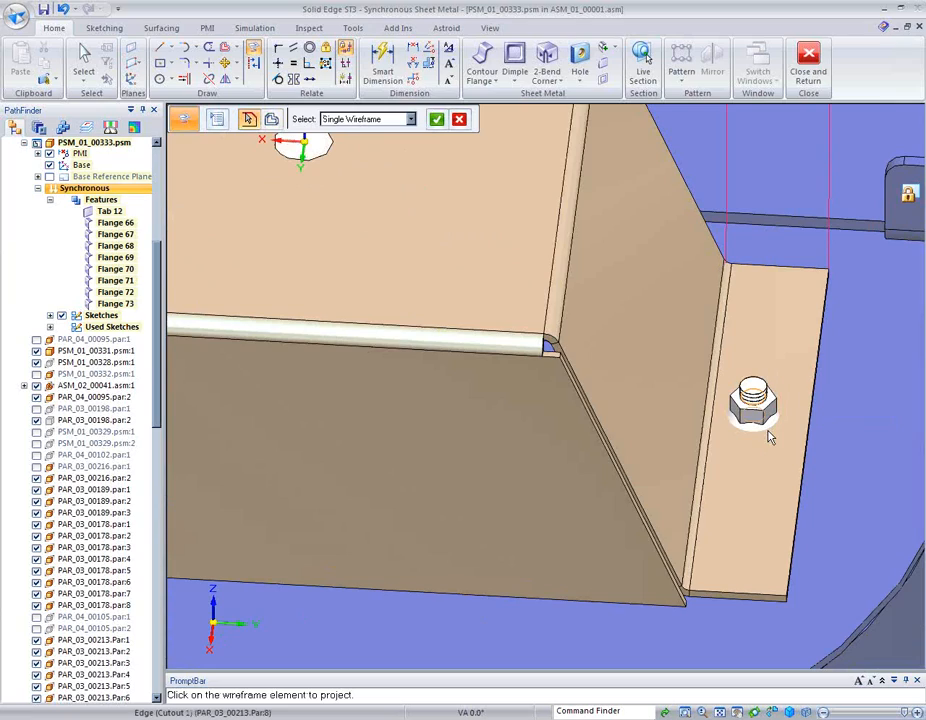
click(775, 449)
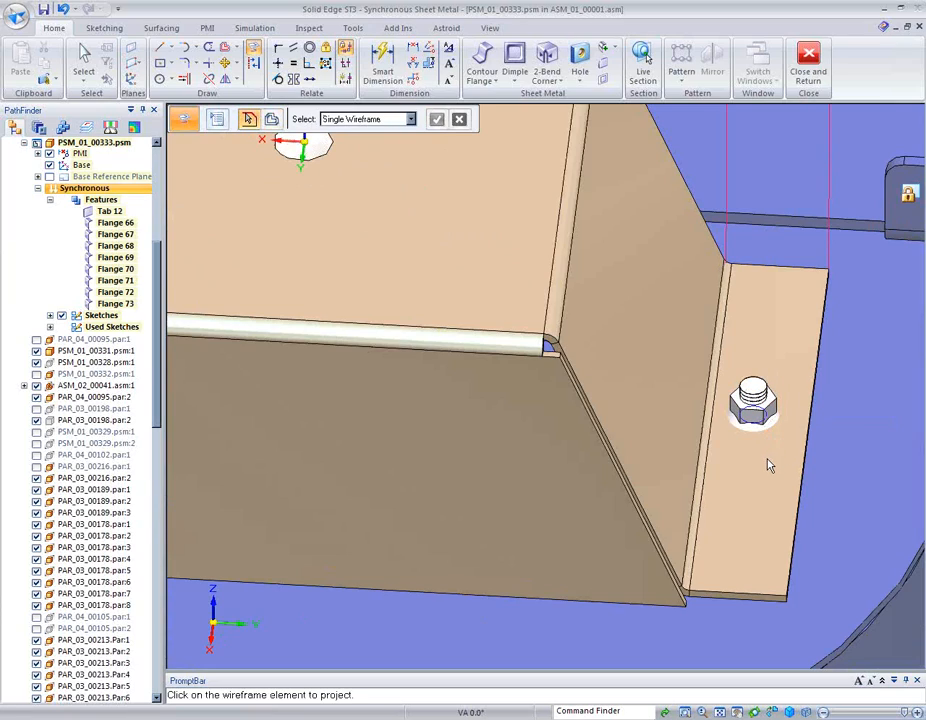
key(Escape)
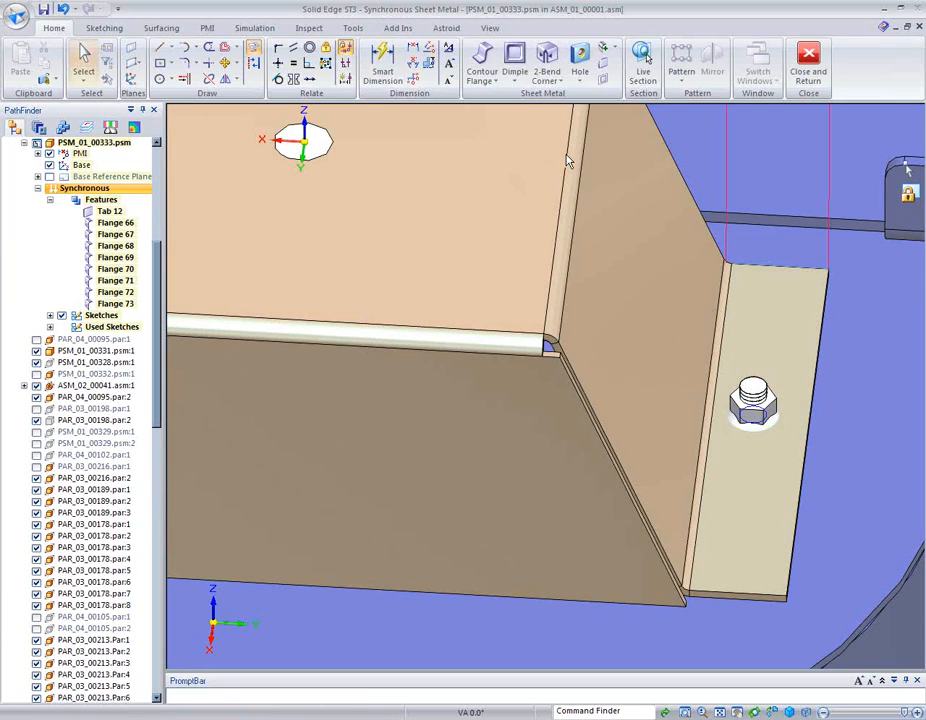
Hide the surrounding assembly components so only the pulley cover is displayed.
click(490, 28)
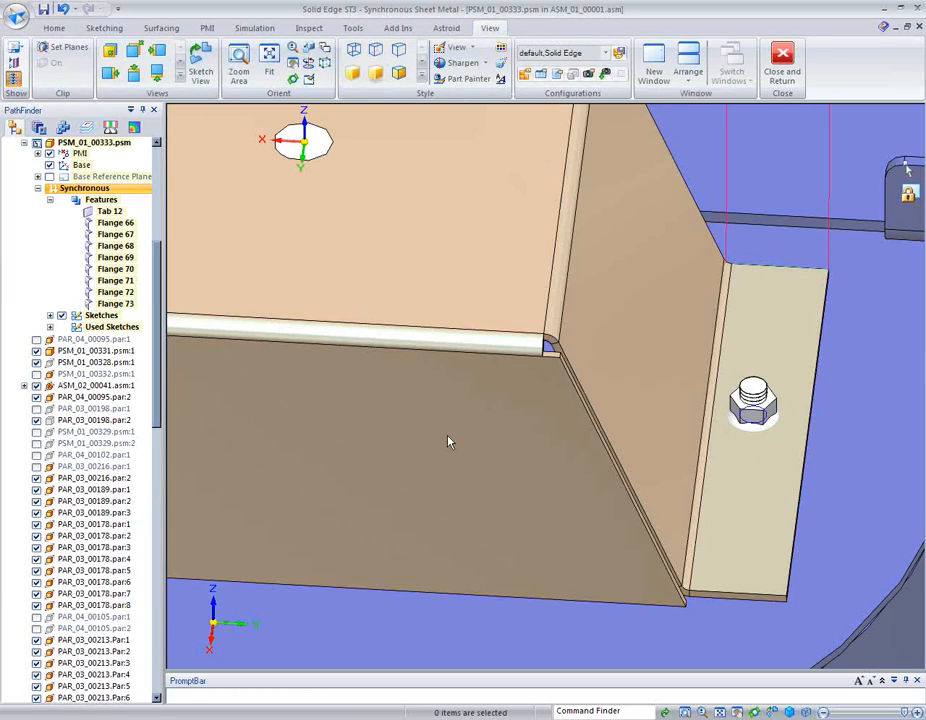
key(ctrl+shift+p)
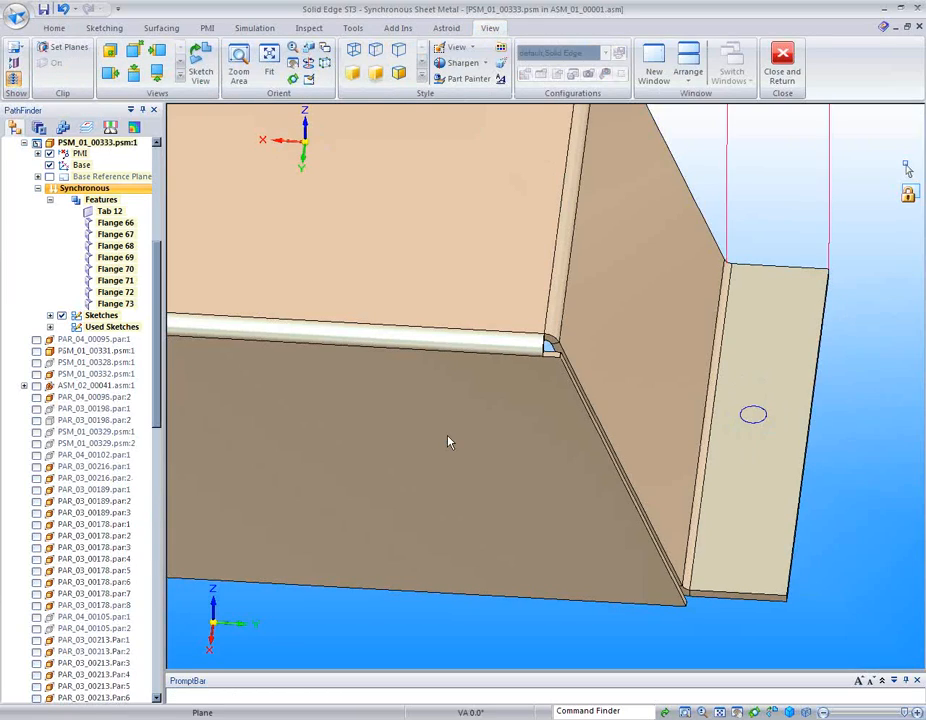
scroll(305, 470, down, 5)
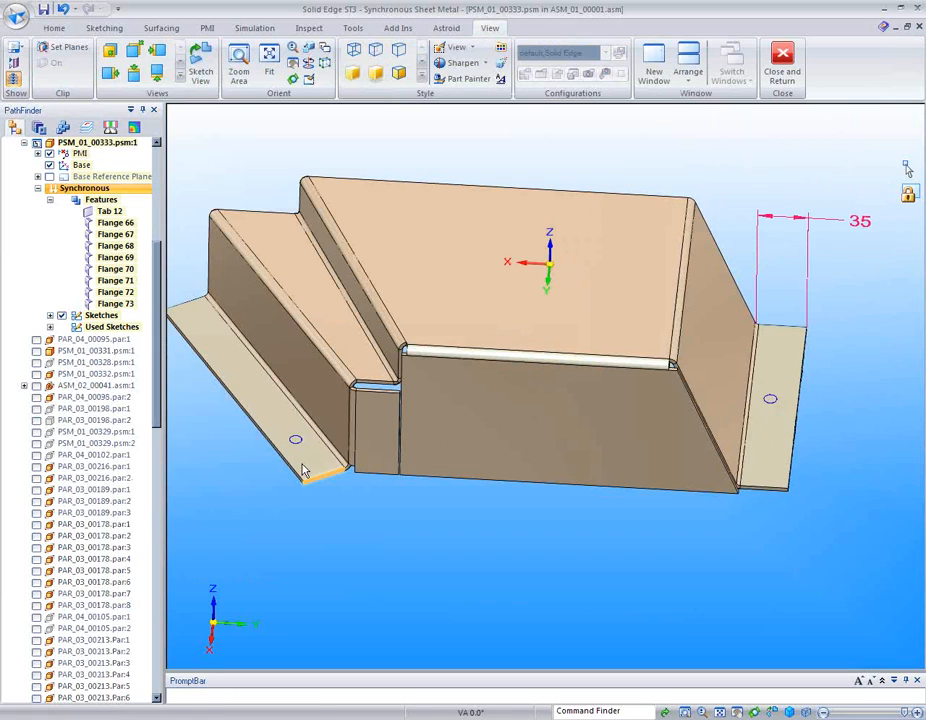
Cut holes through the two mounting flanges using the regions inside the projected bolt circles.
scroll(305, 470, up, 1)
right_click(291, 441)
click(350, 431)
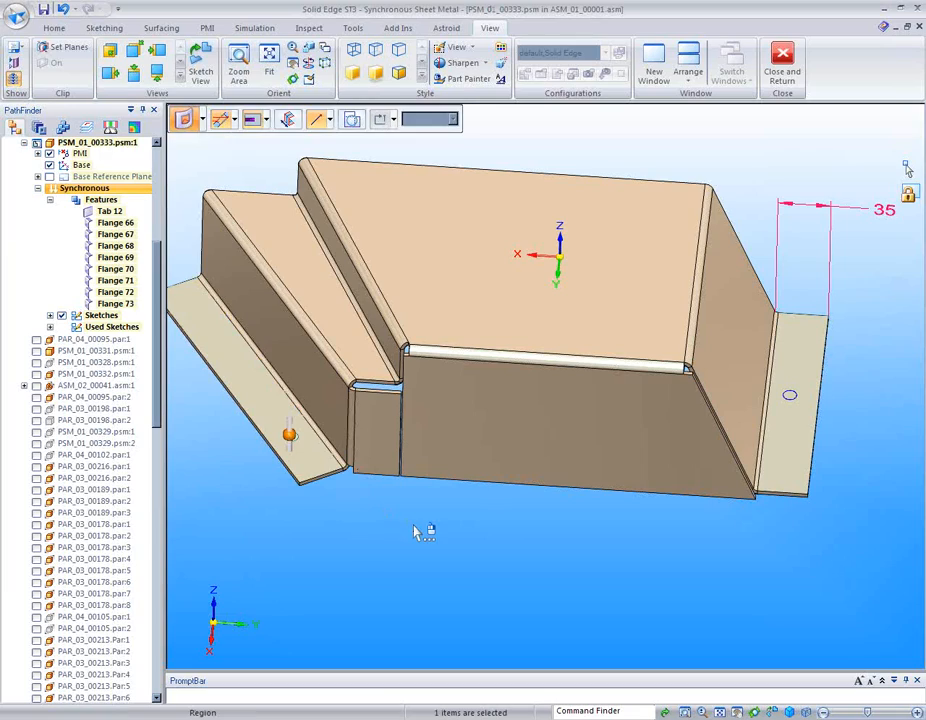
right_click(793, 400)
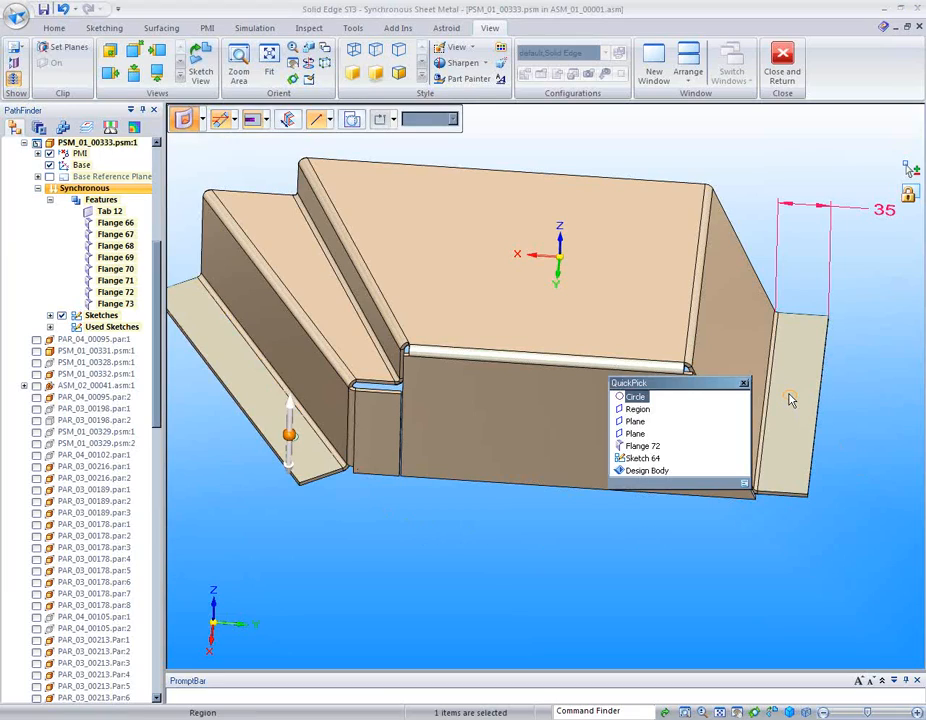
click(640, 410)
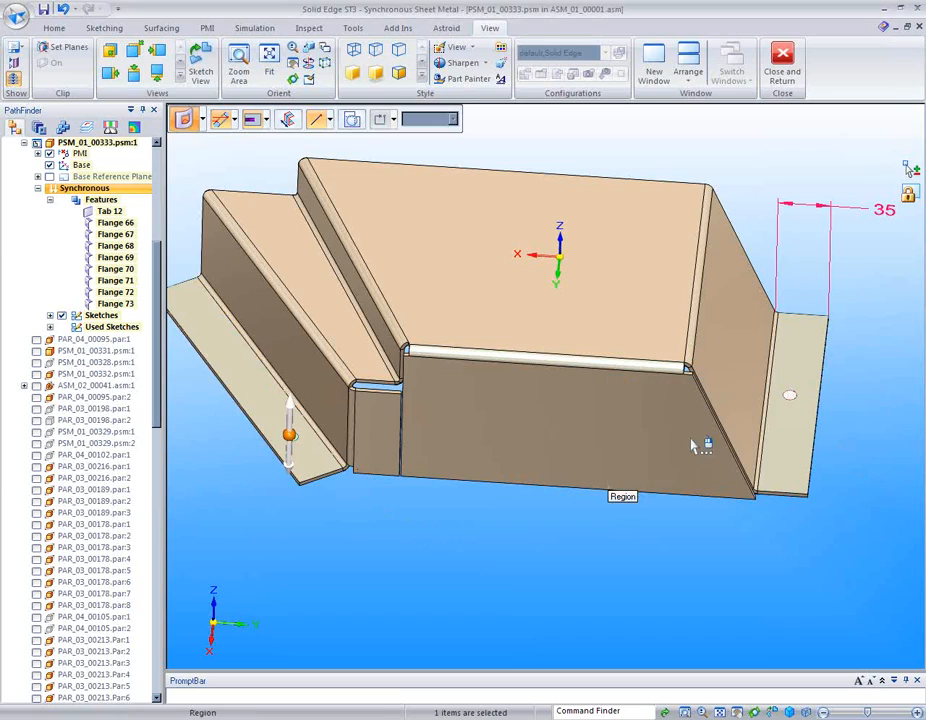
click(289, 455)
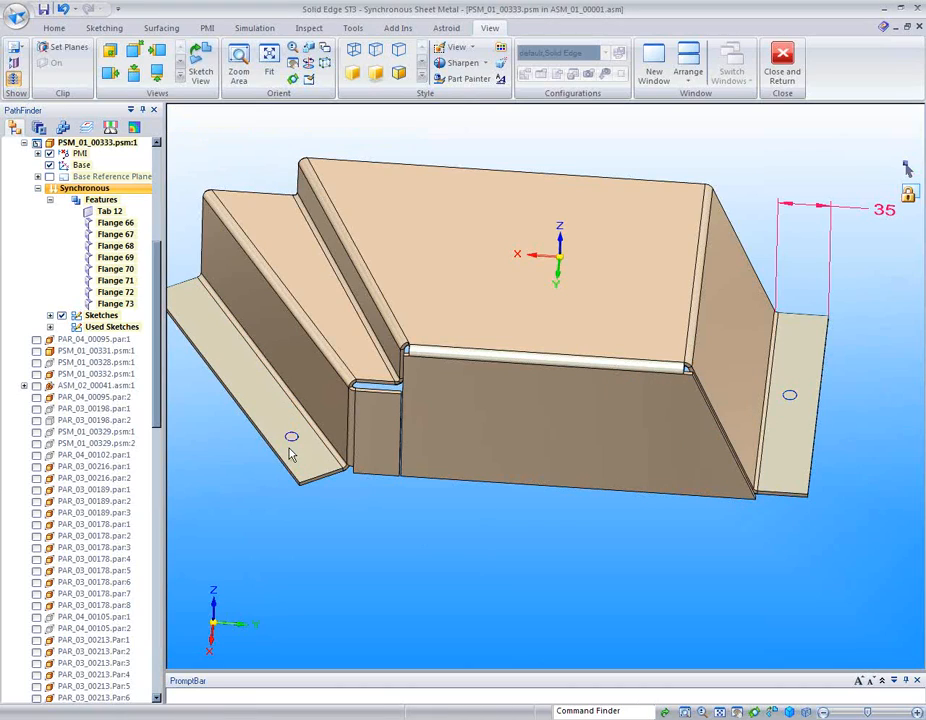
click(287, 530)
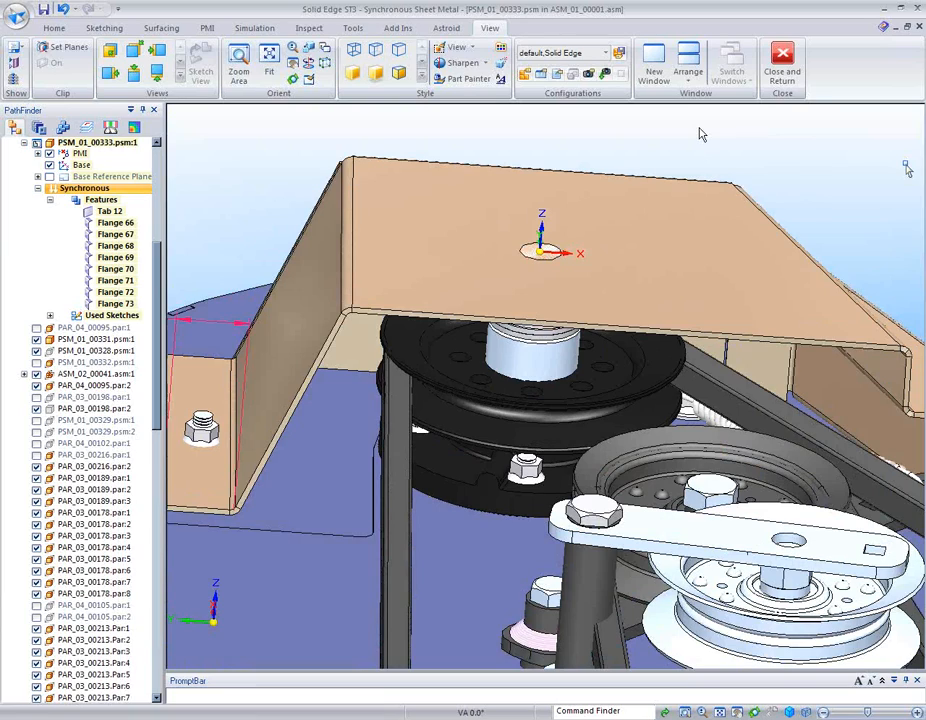
Project the outer edges of the drive belt running around the pulley onto the cover's top face.
middle_drag(702, 134, 692, 136)
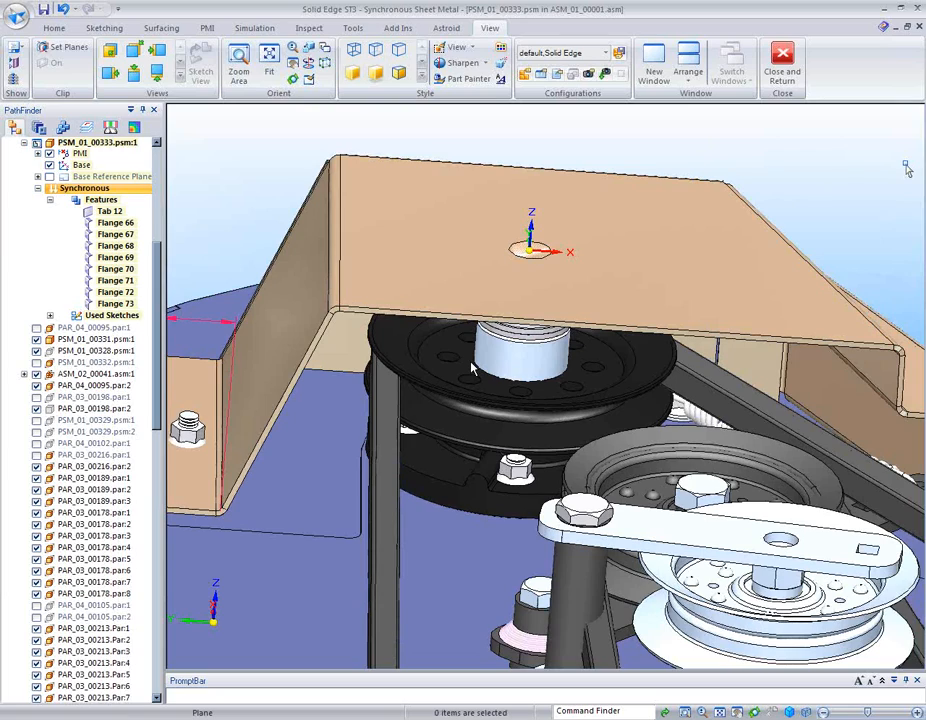
key(ctrl+f)
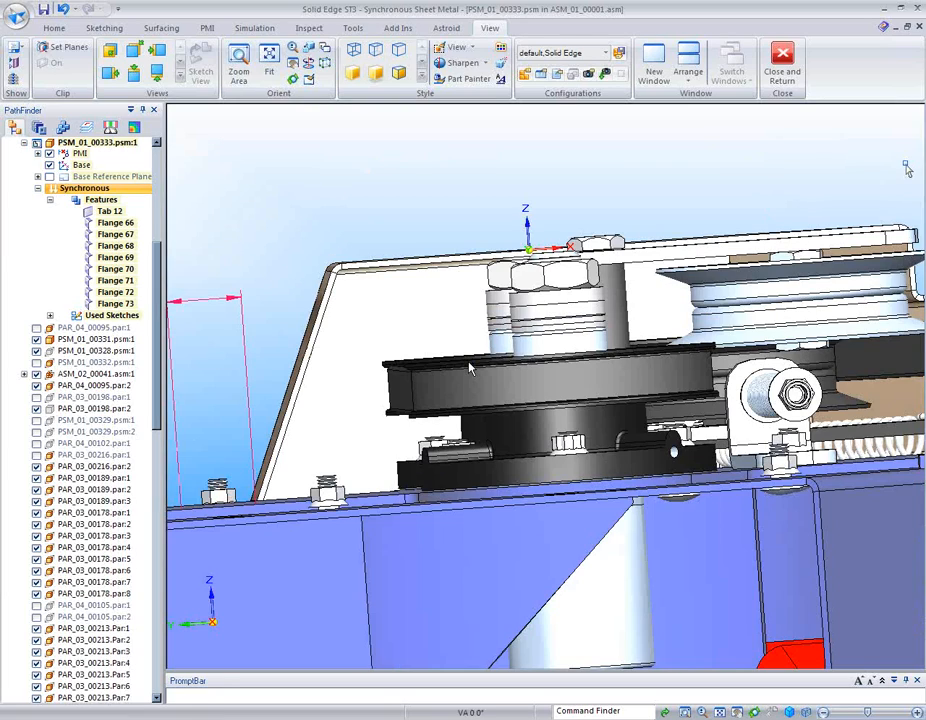
middle_drag(469, 362, 558, 257)
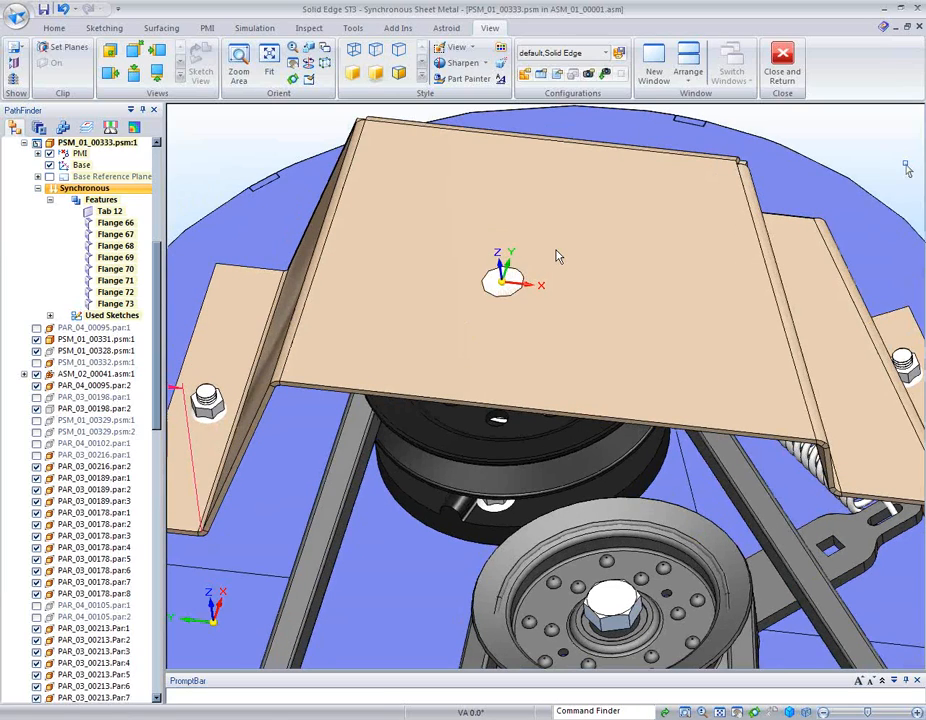
middle_drag(558, 257, 545, 233)
click(54, 28)
click(252, 48)
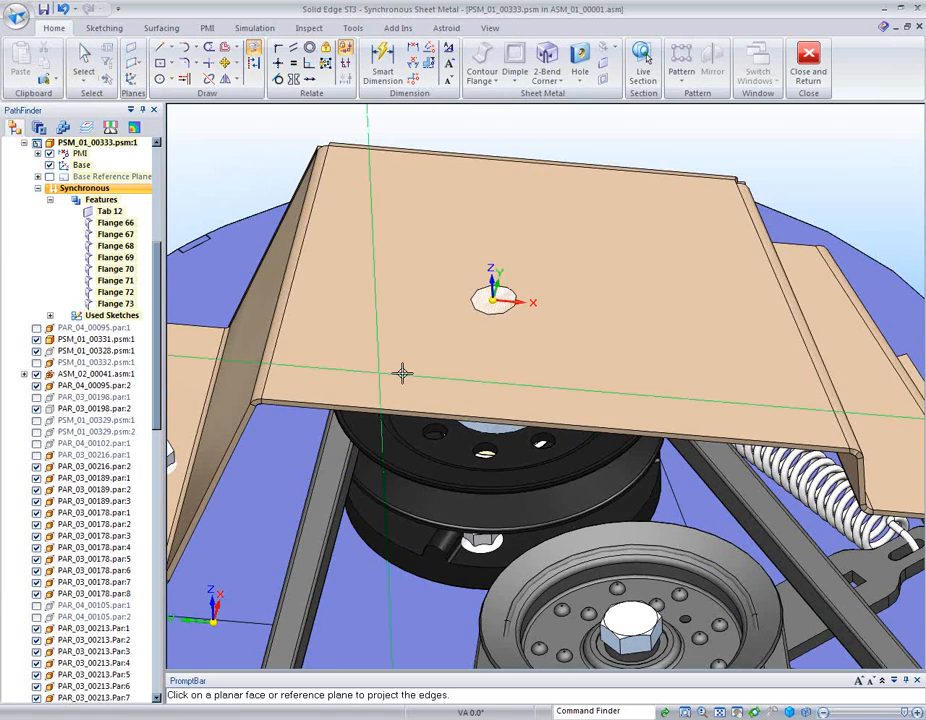
click(438, 337)
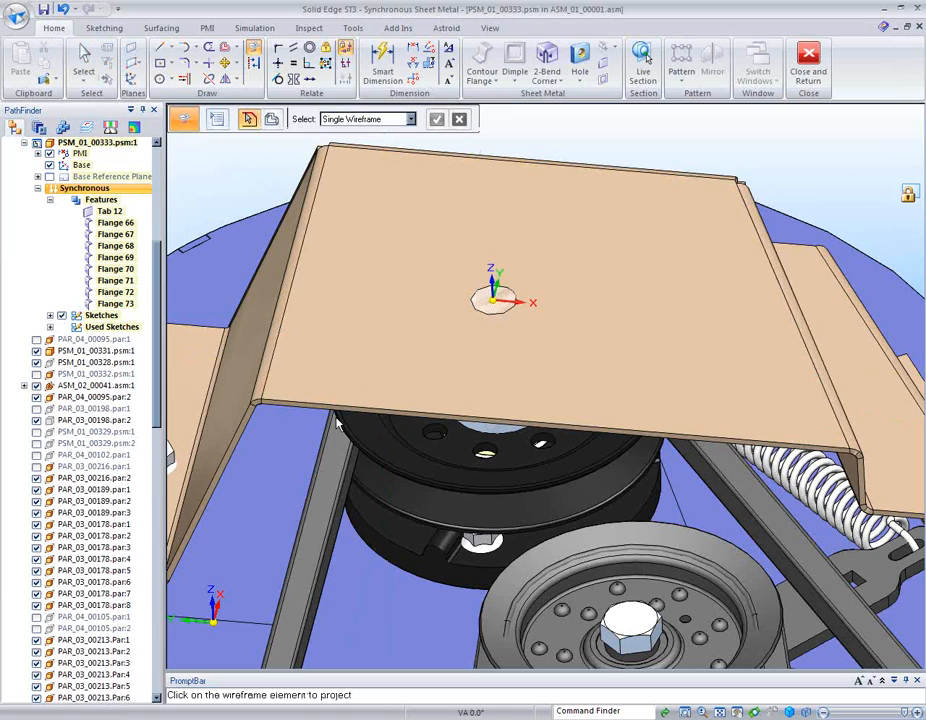
mouse_move(338, 425)
middle_down()
mouse_move(331, 442)
mouse_move(284, 460)
mouse_move(268, 416)
mouse_move(274, 424)
middle_up()
click(337, 502)
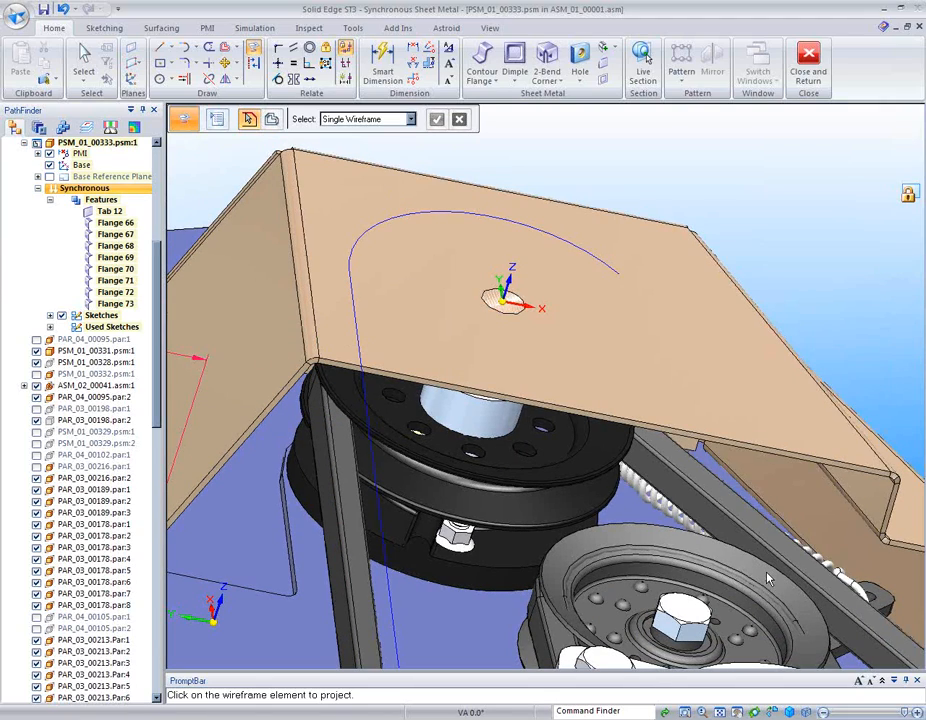
middle_drag(766, 578, 625, 590)
click(625, 590)
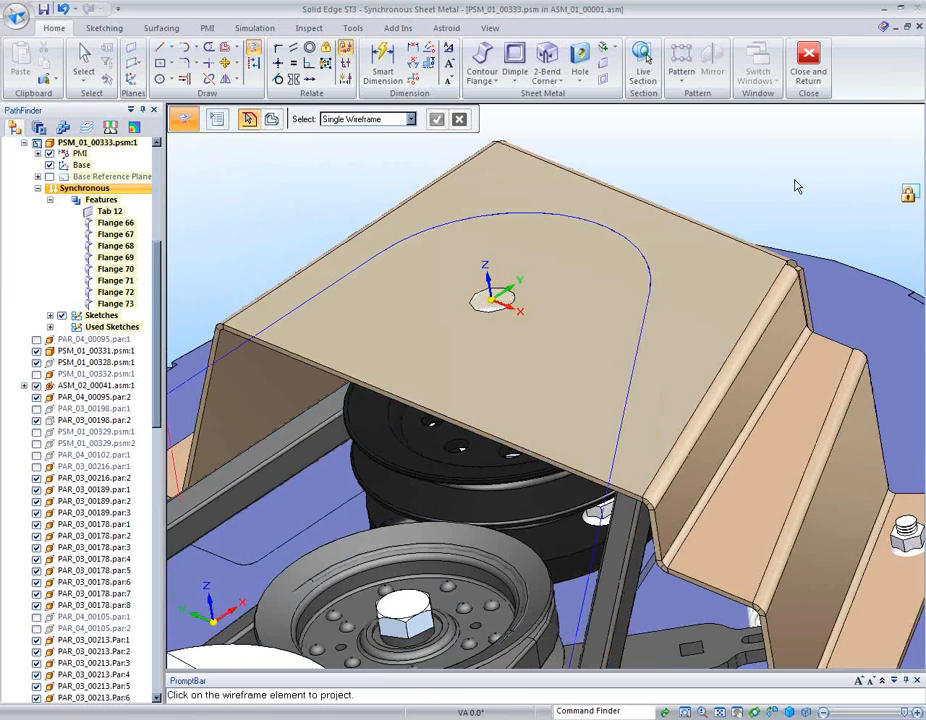
middle_drag(797, 186, 783, 205)
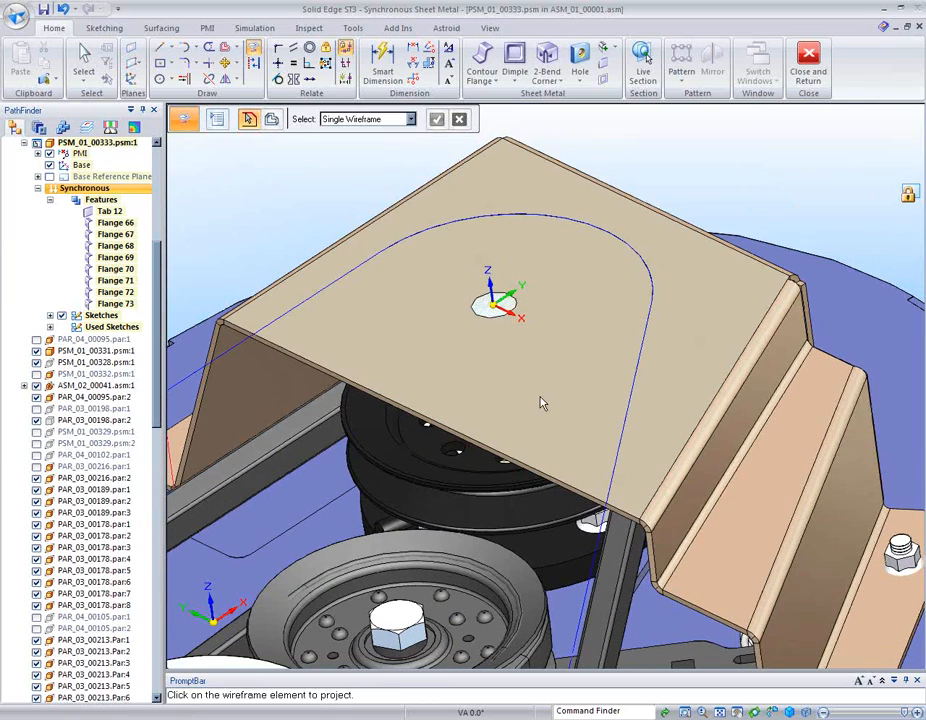
Form a 4.15 mm raised dimple from the region enclosed by the projected belt outline on the top face.
click(515, 58)
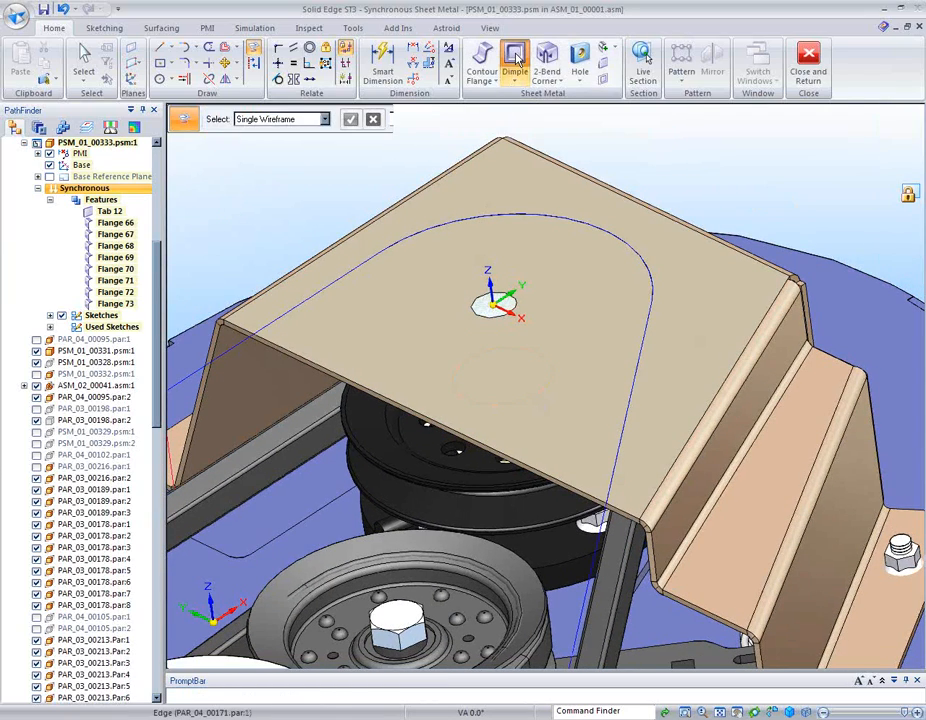
click(554, 362)
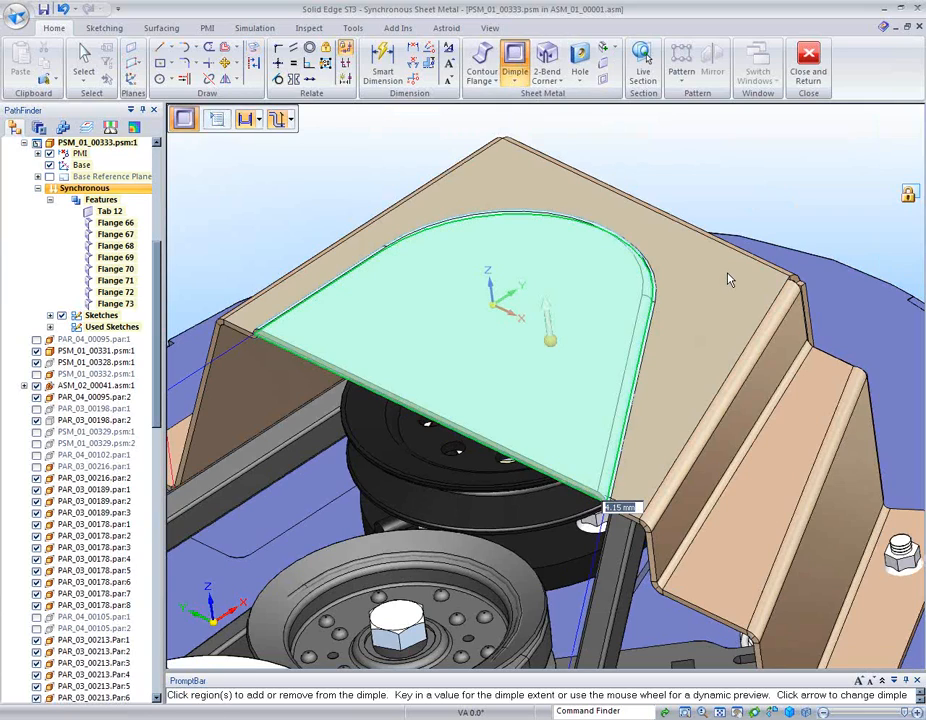
middle_drag(728, 280, 692, 192)
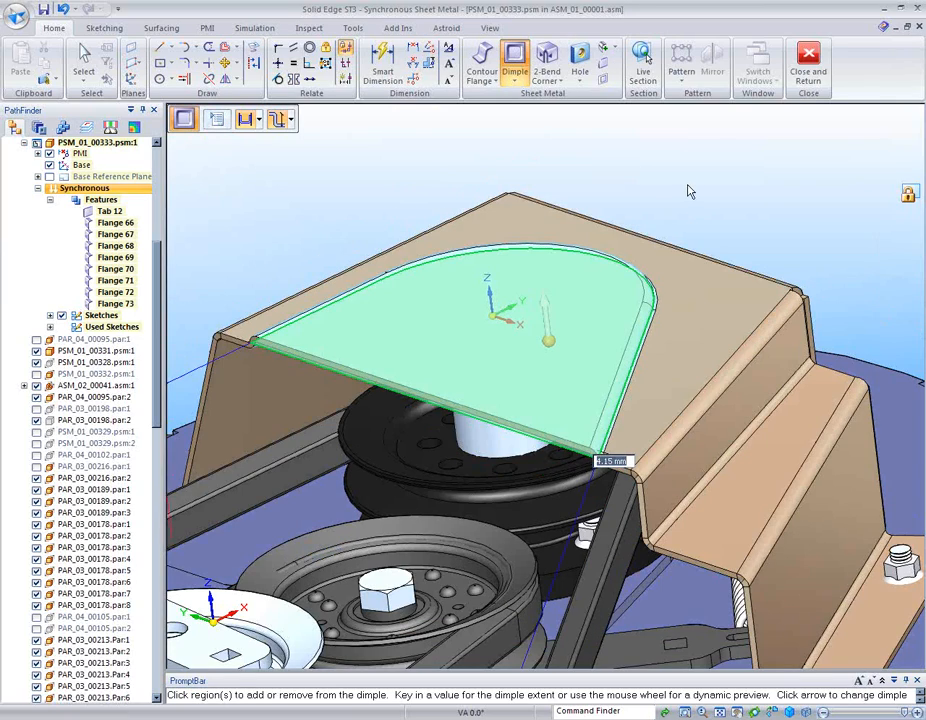
key(Return)
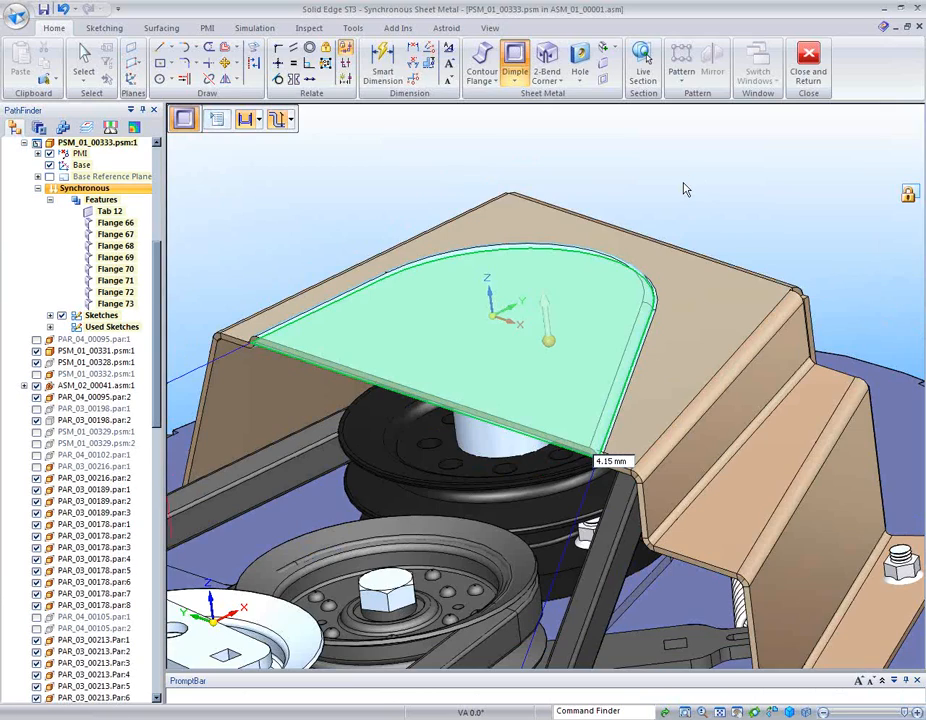
key(Escape)
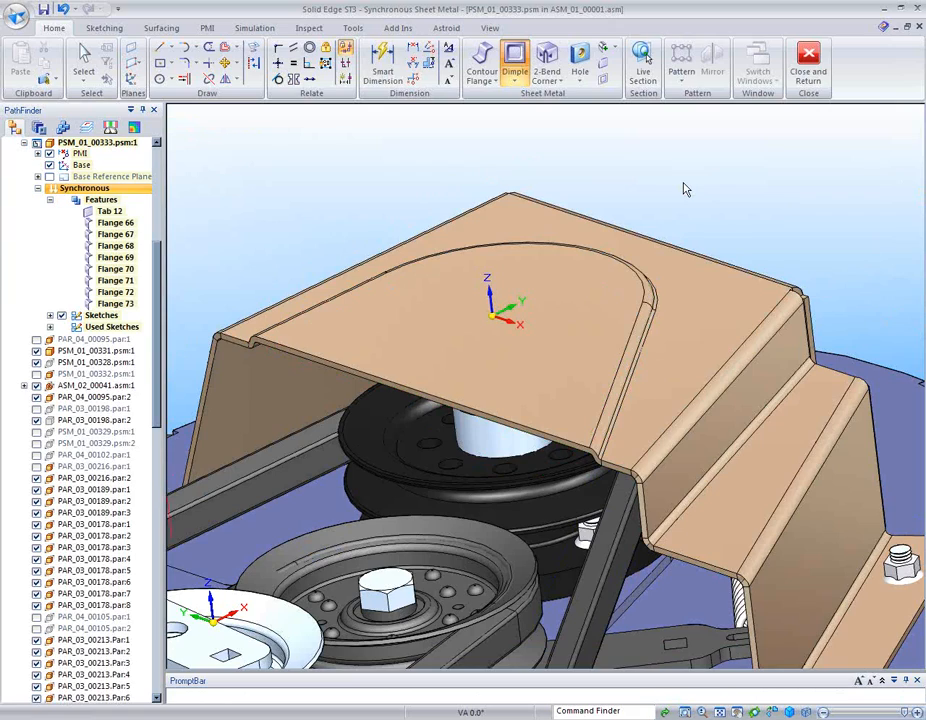
key(Escape)
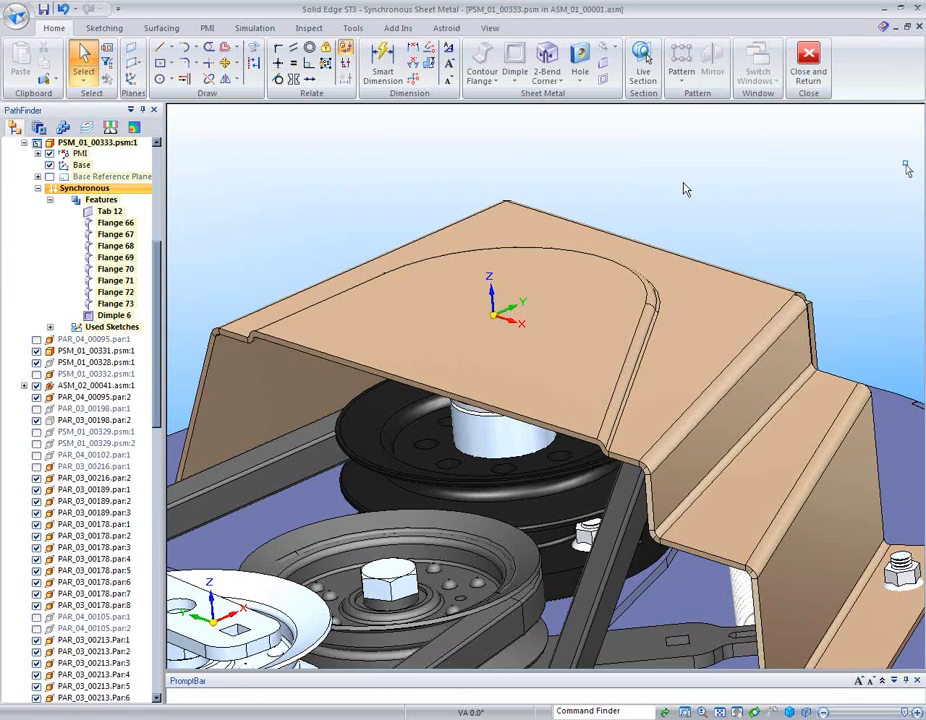
middle_drag(684, 184, 674, 190)
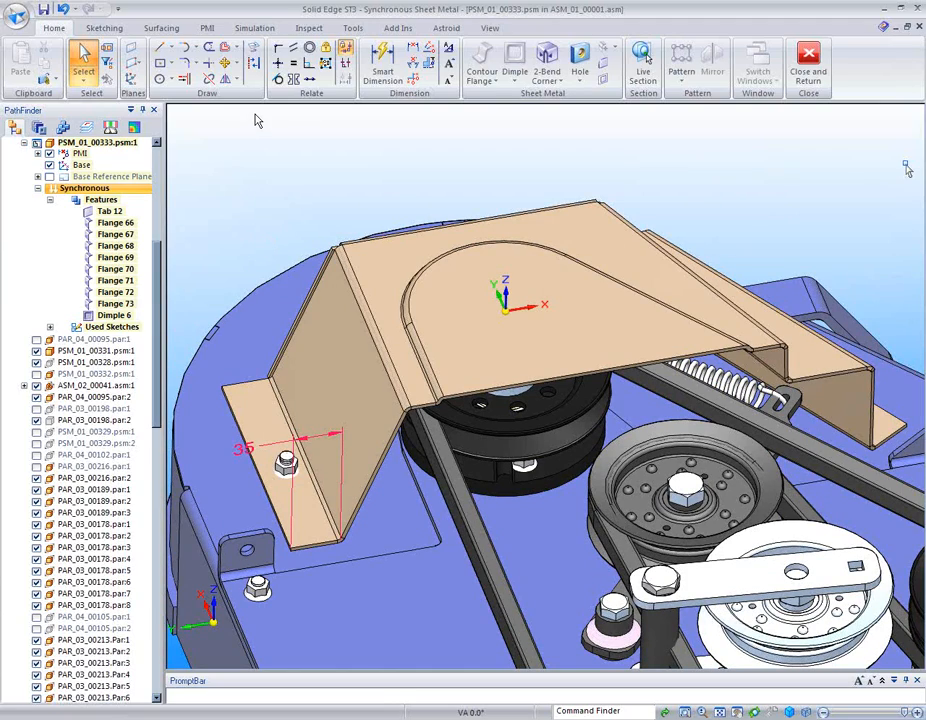
Create the cover's flat pattern with its top face oriented upward and return to the synchronous model.
click(356, 31)
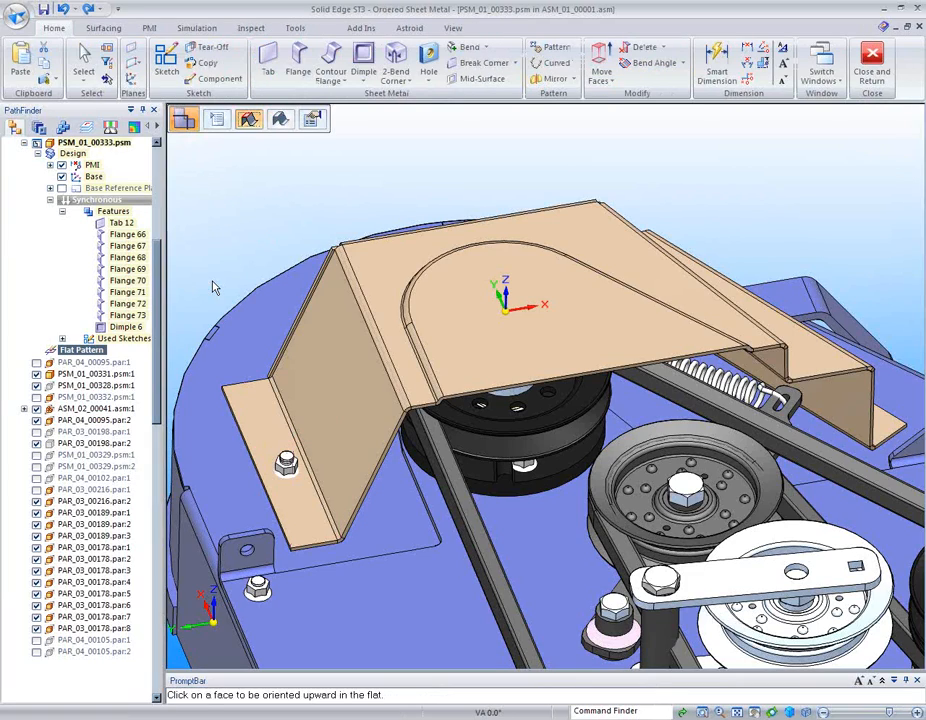
click(405, 395)
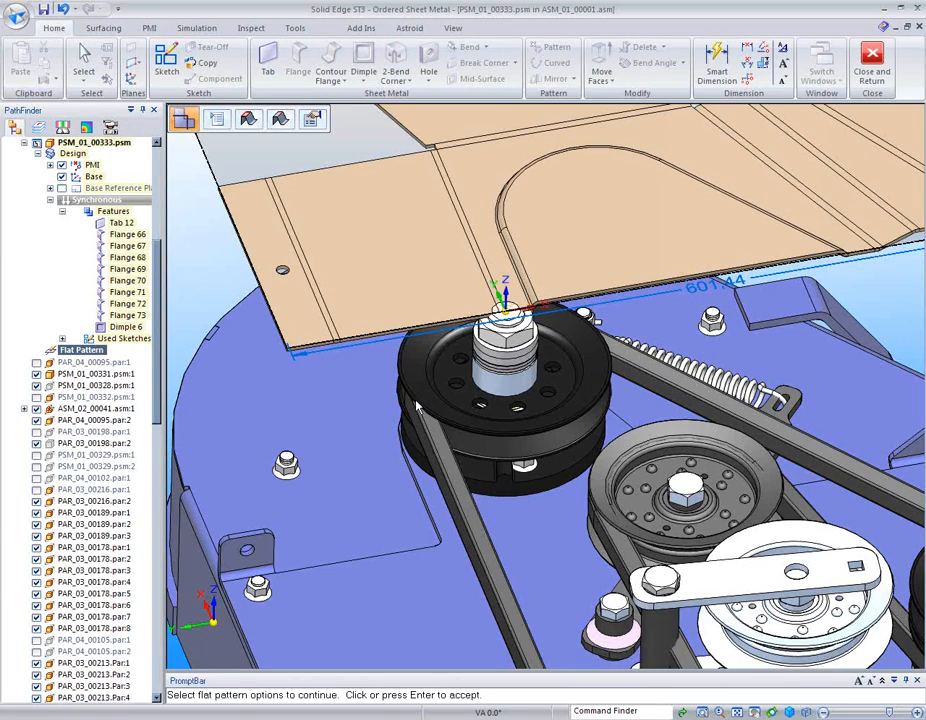
click(416, 405)
scroll(416, 405, down, 1)
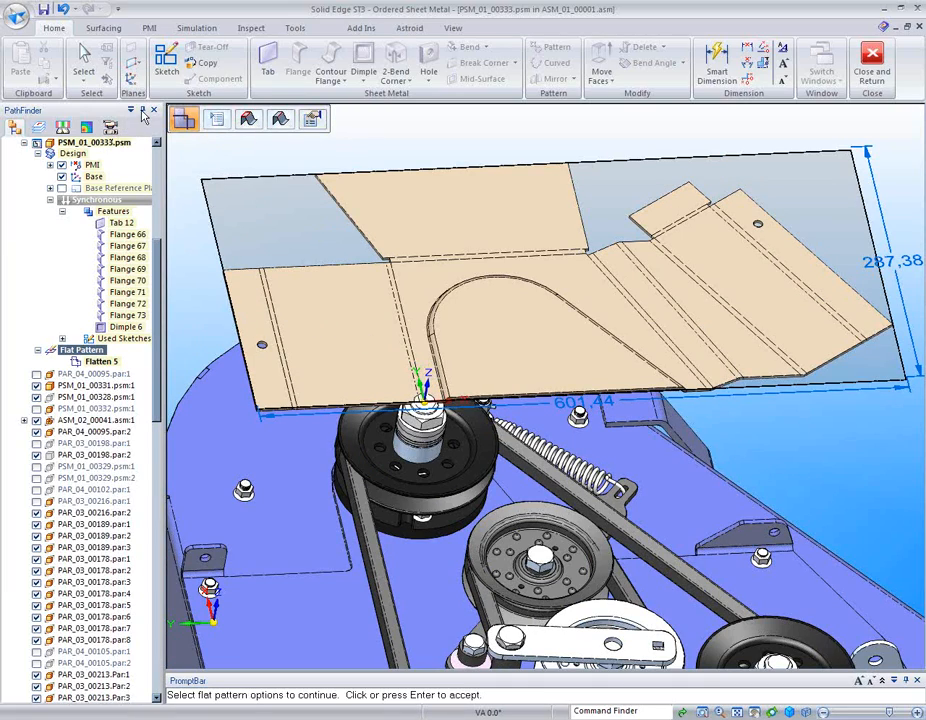
click(295, 29)
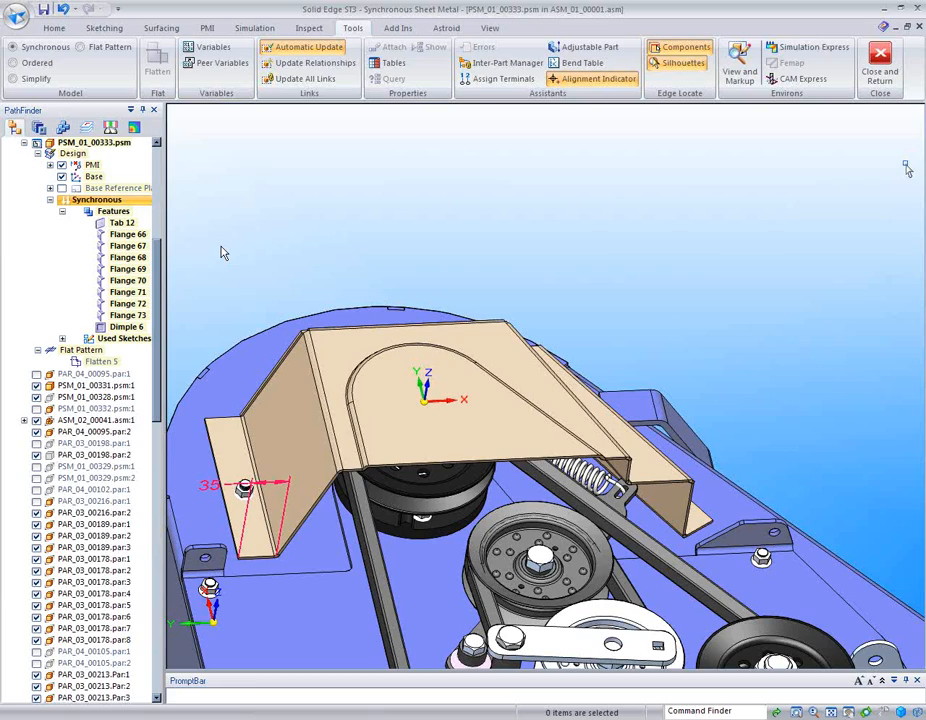
Examine the flat pattern treatment options for corners, formed features and b-spline simplification, and close them.
click(16, 18)
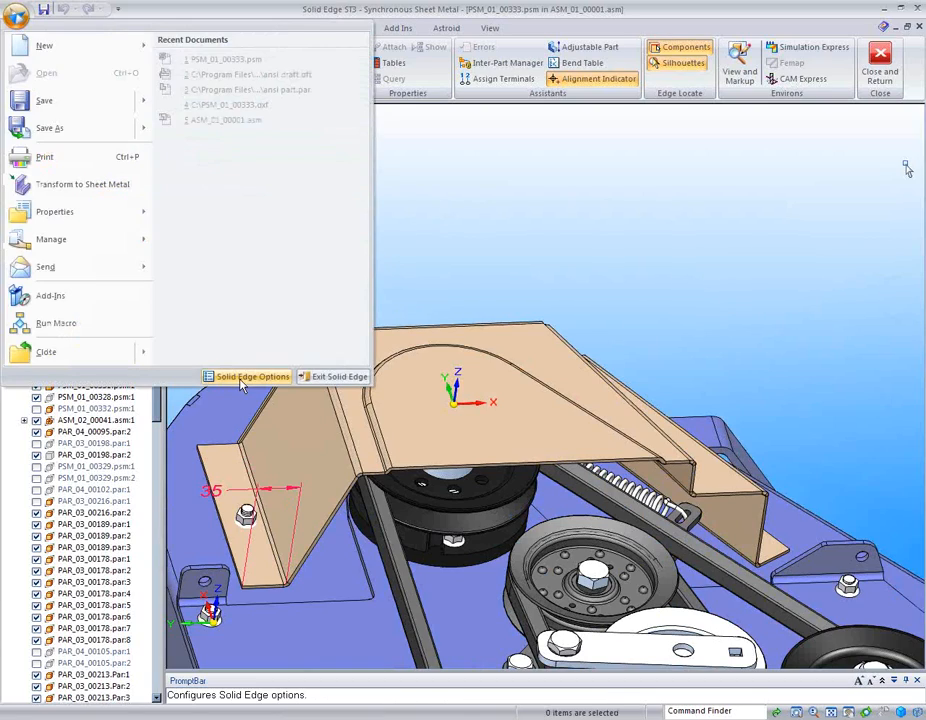
click(381, 279)
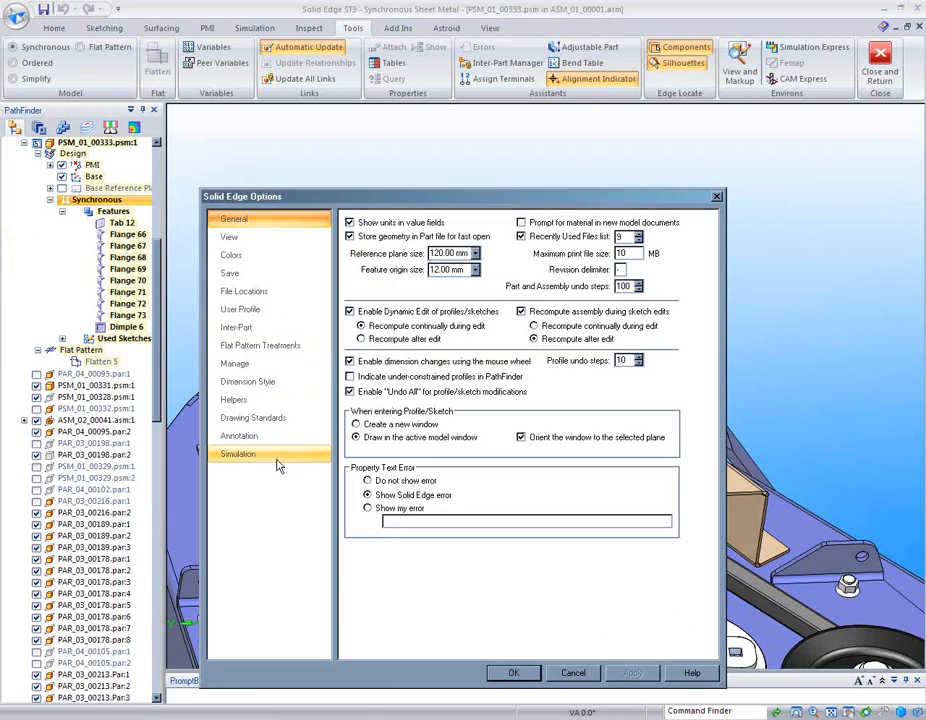
click(268, 347)
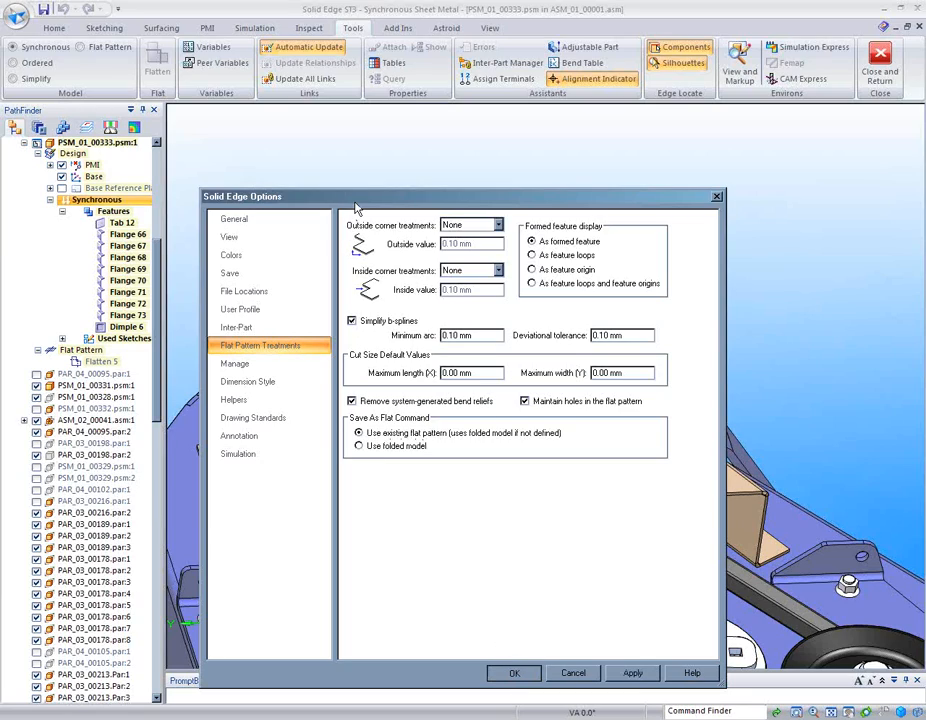
key(Escape)
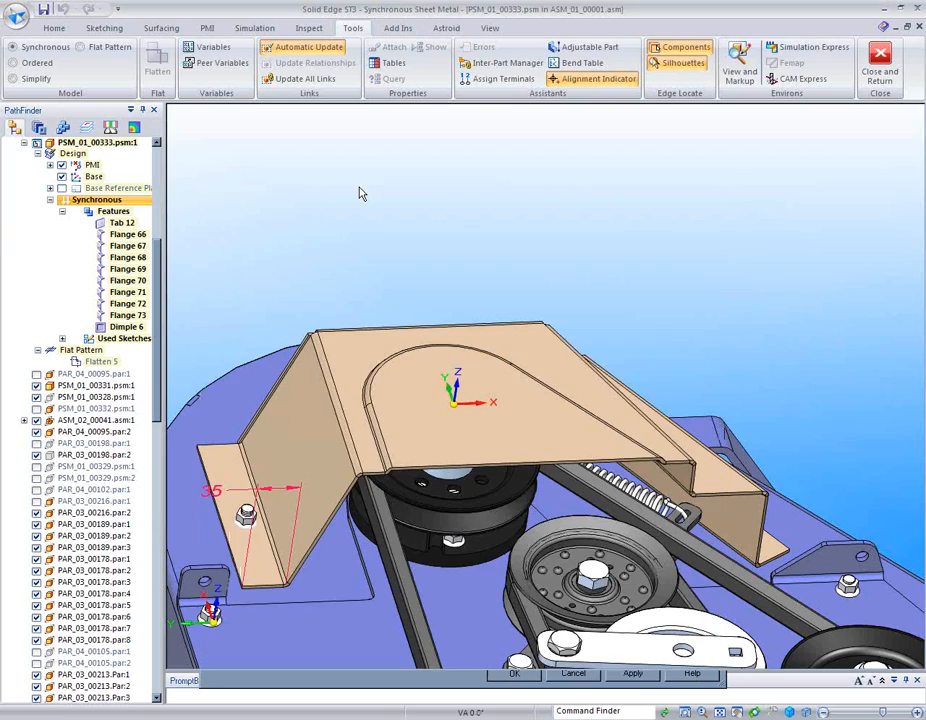
Export the flat pattern to drive C as the AutoCAD file PSM_01_00333.dxf, overwriting the existing file.
click(16, 16)
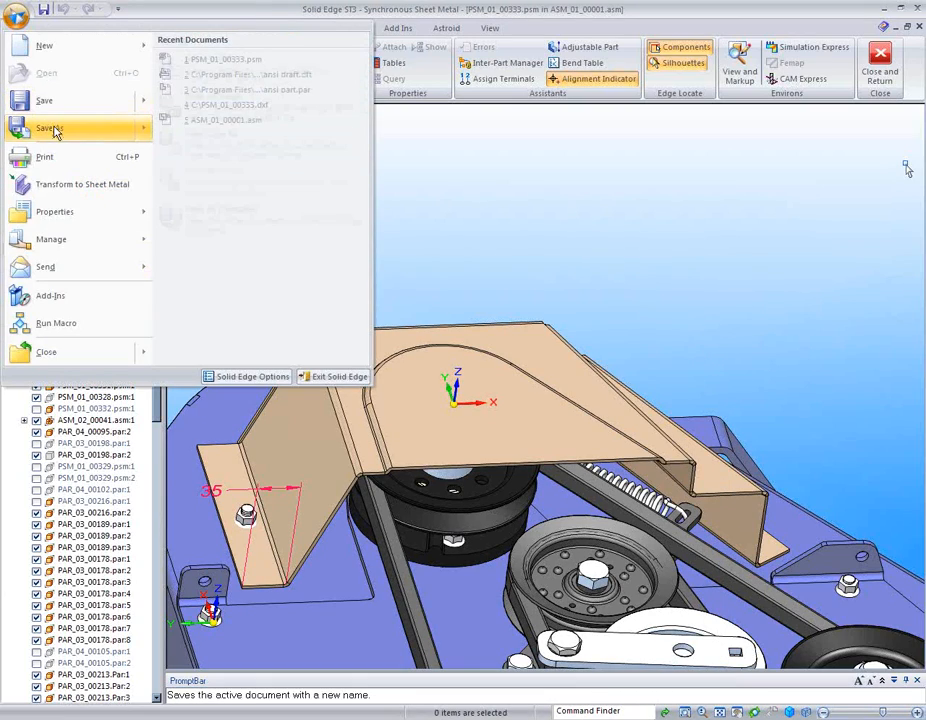
mouse_move(97, 138)
click(204, 63)
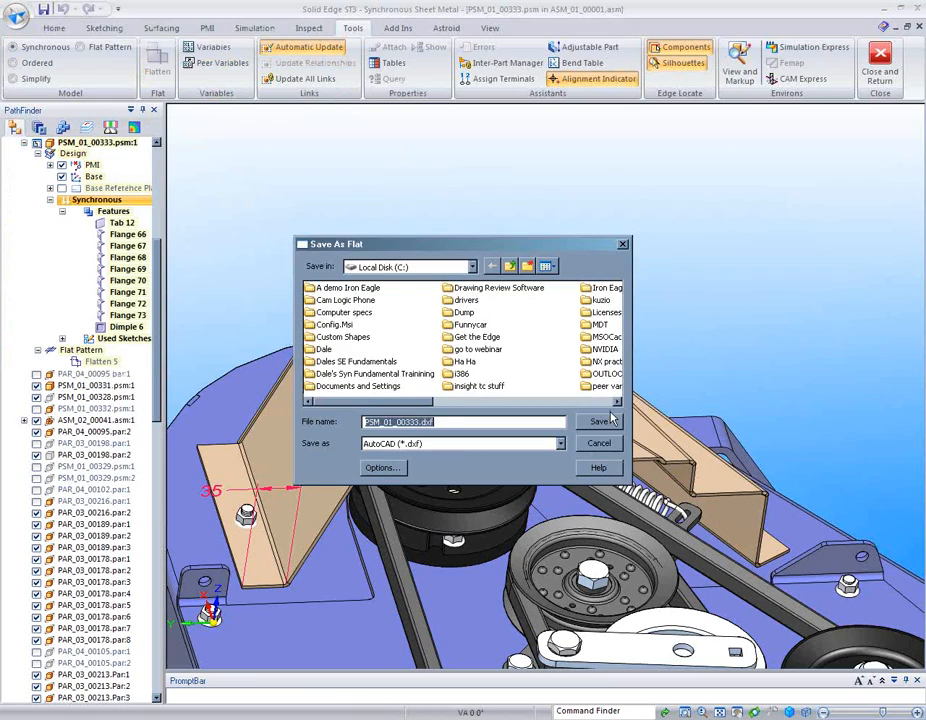
click(599, 422)
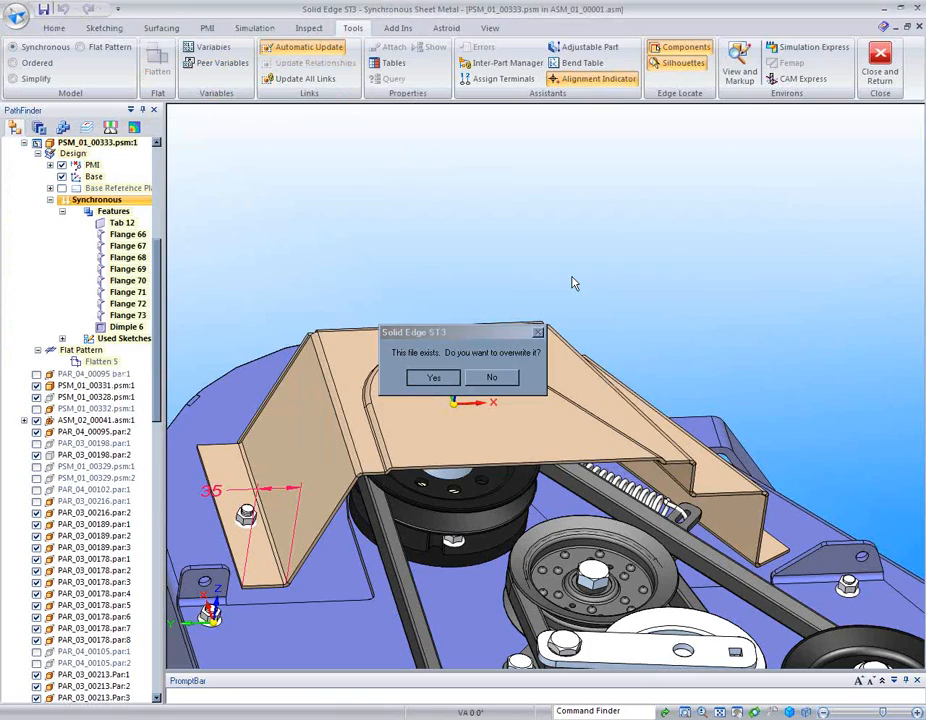
key(Return)
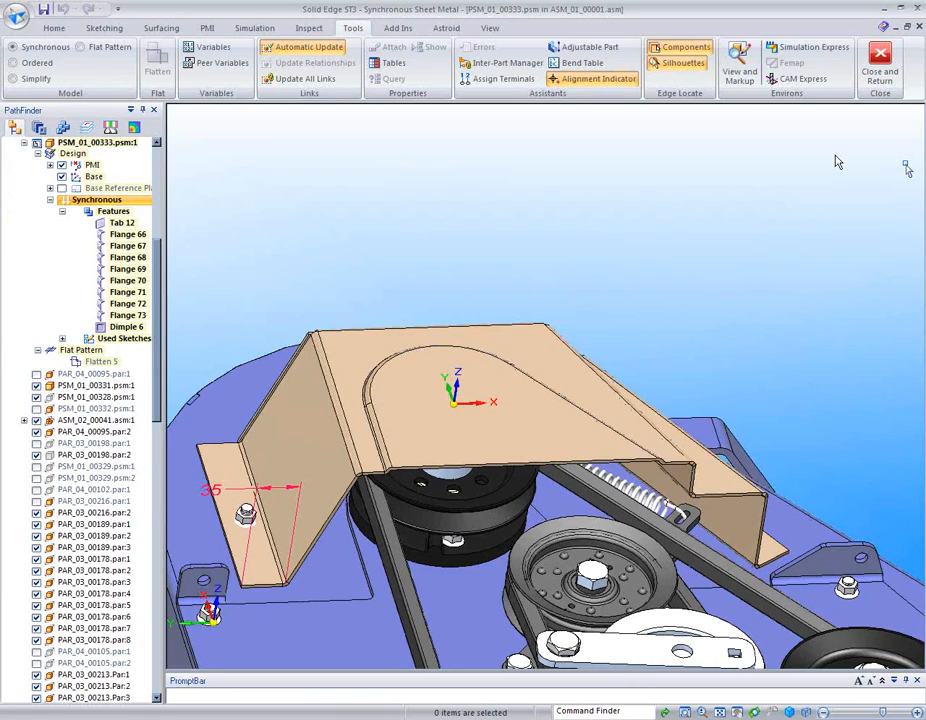
Return to the mower assembly and open the exported PSM_01_00333.dxf with the ansi draft.dft template to inspect the complete flat pattern.
click(16, 15)
click(614, 252)
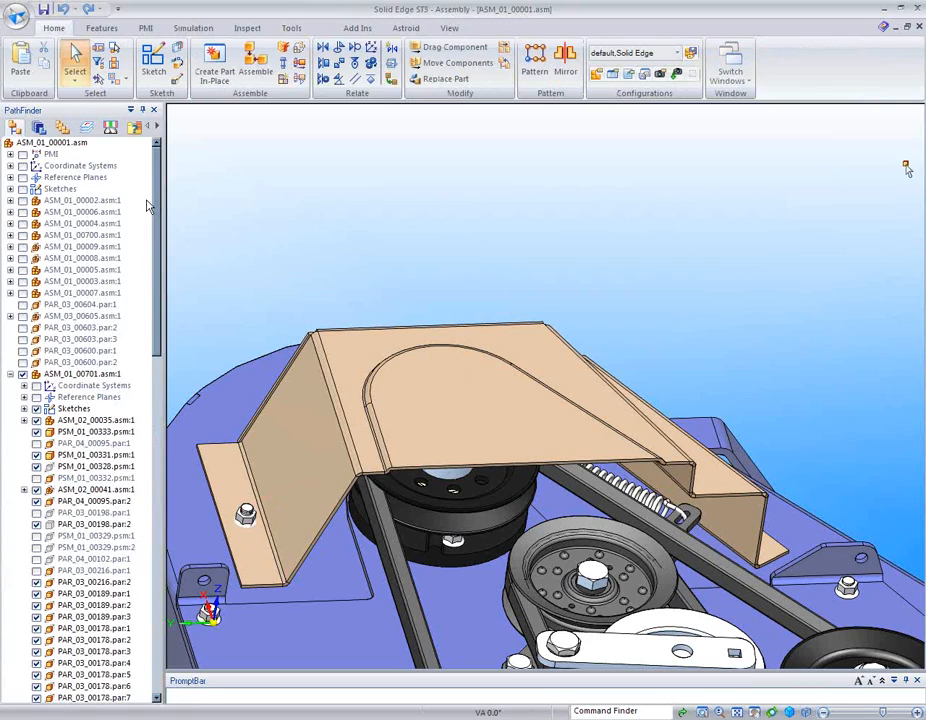
click(17, 16)
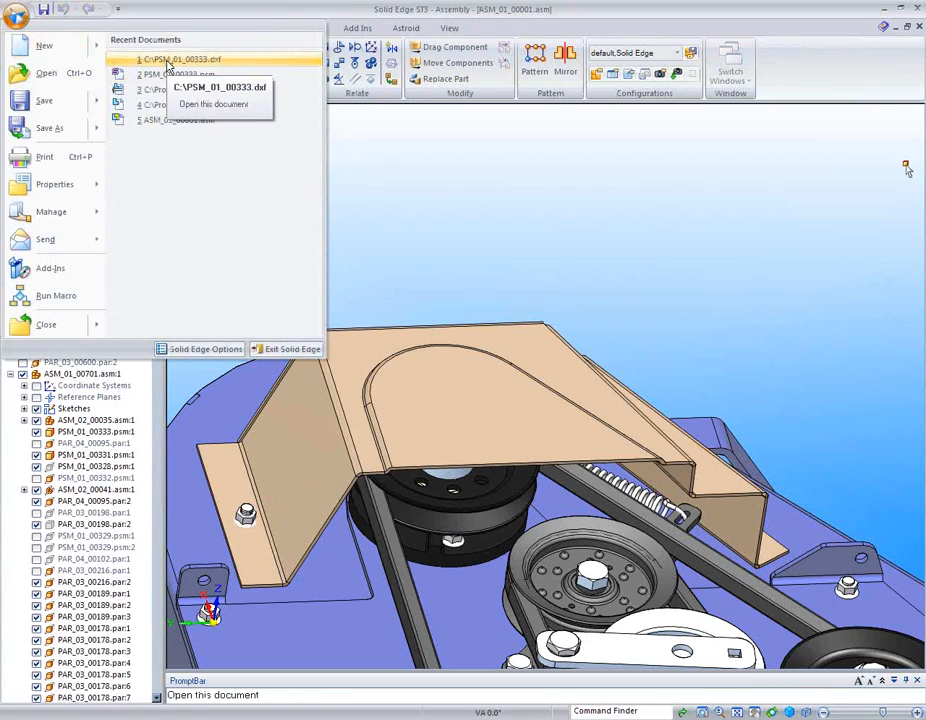
click(172, 62)
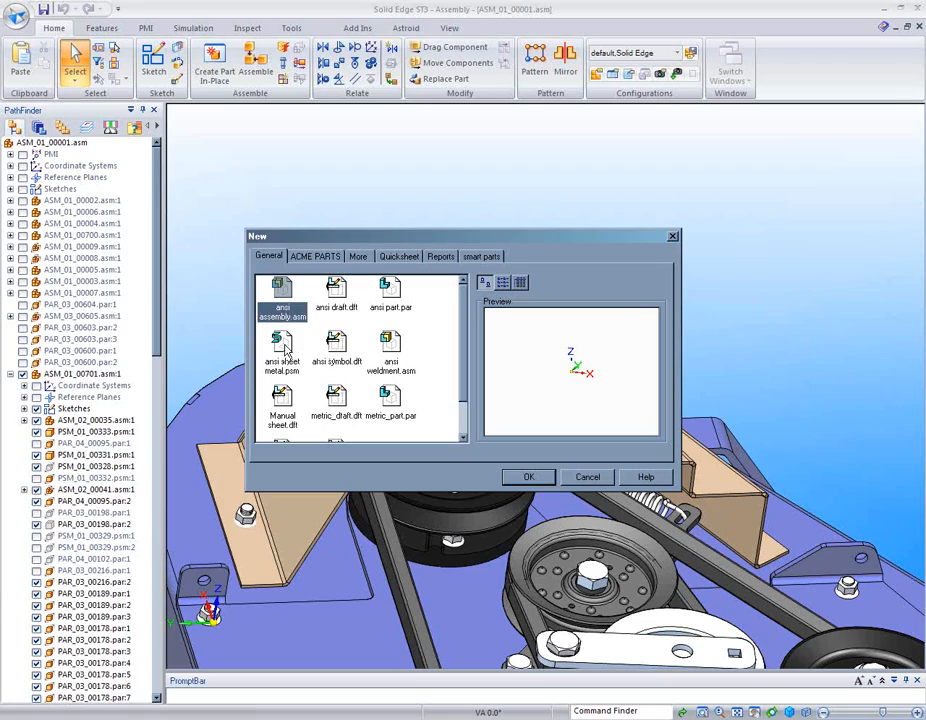
click(336, 290)
click(527, 479)
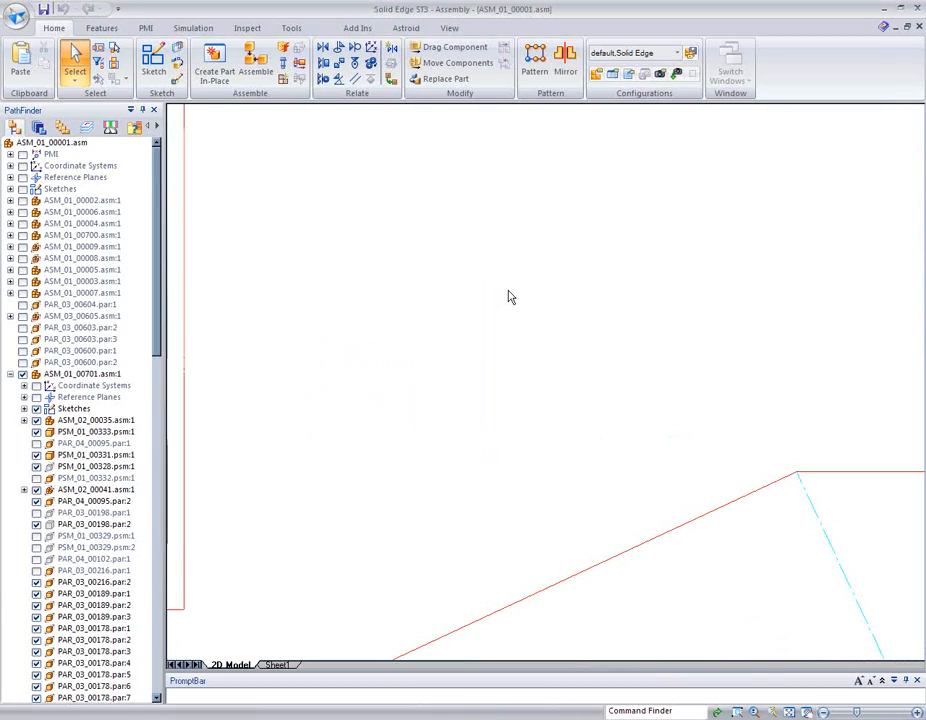
click(790, 712)
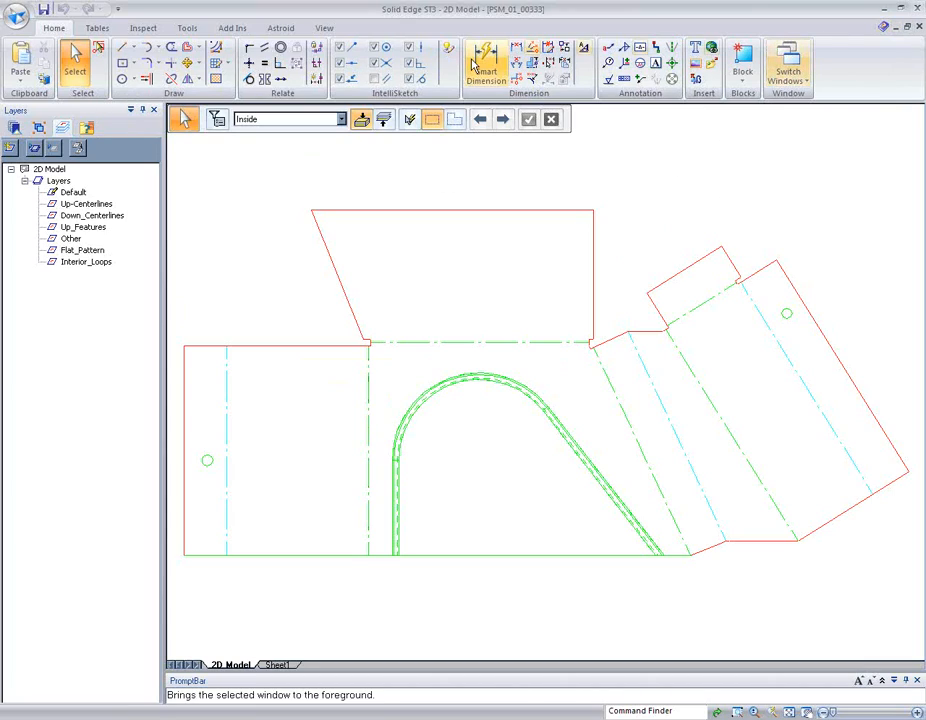
Switch back to the ASM_01_00001.asm assembly and activate the pulley cover PSM_01_00333.psm for in-place editing.
click(17, 16)
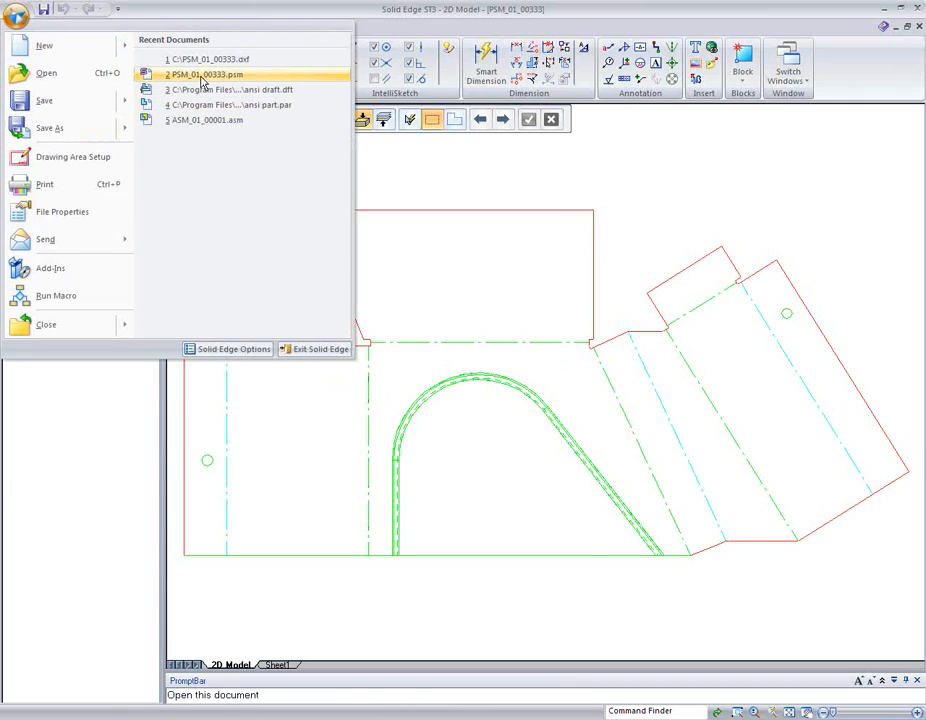
click(775, 110)
click(788, 68)
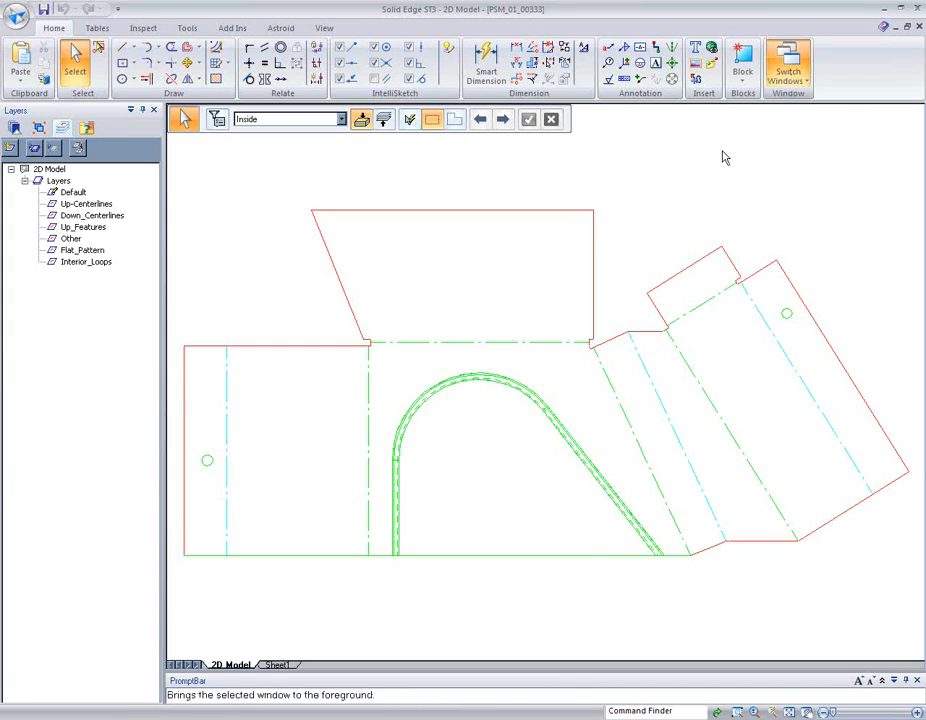
click(771, 160)
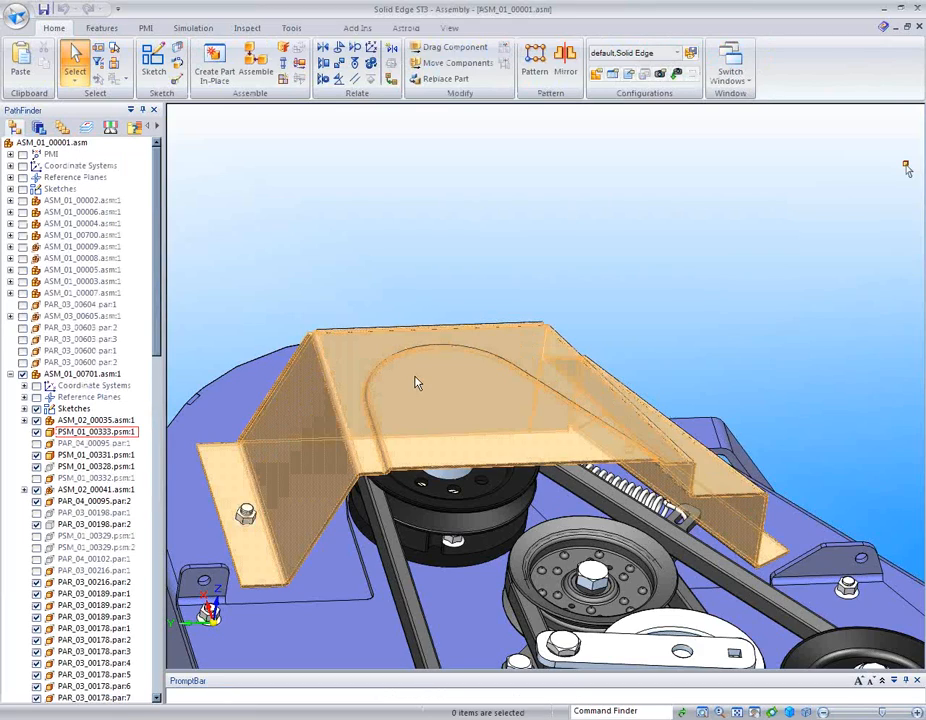
double_click(417, 383)
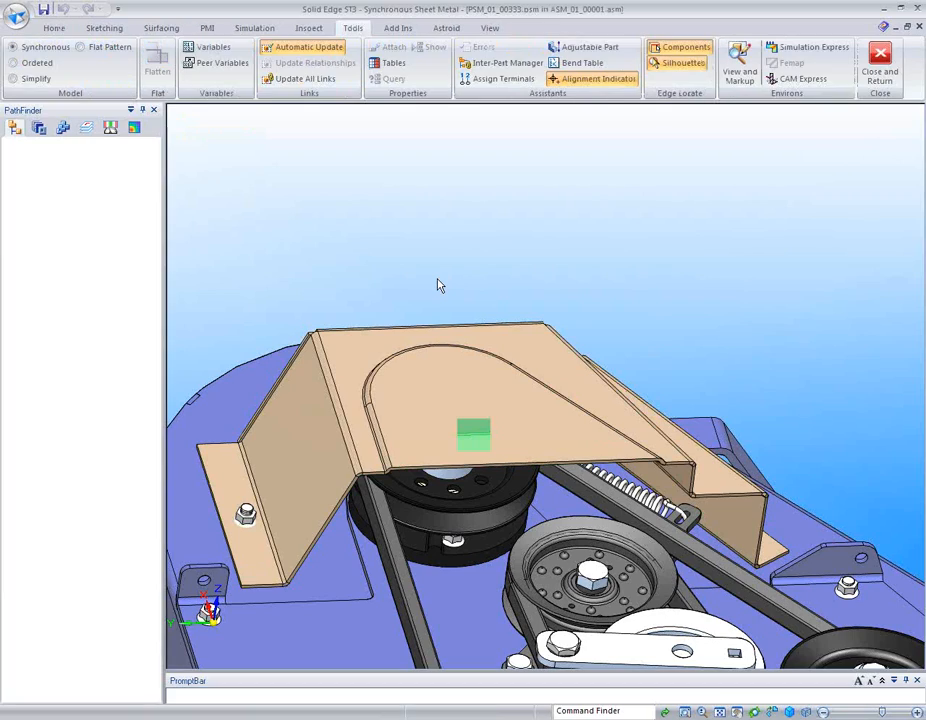
Create a drawing of the pulley cover from the Ansi Draft.dft template without running the Drawing View Creation Wizard.
click(16, 16)
mouse_move(40, 48)
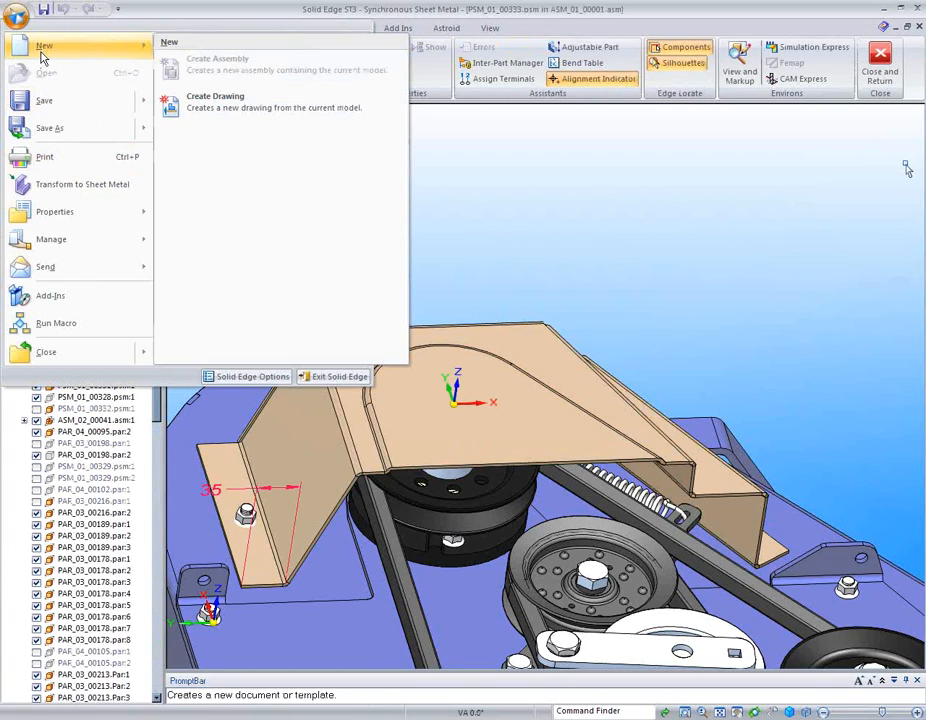
click(207, 112)
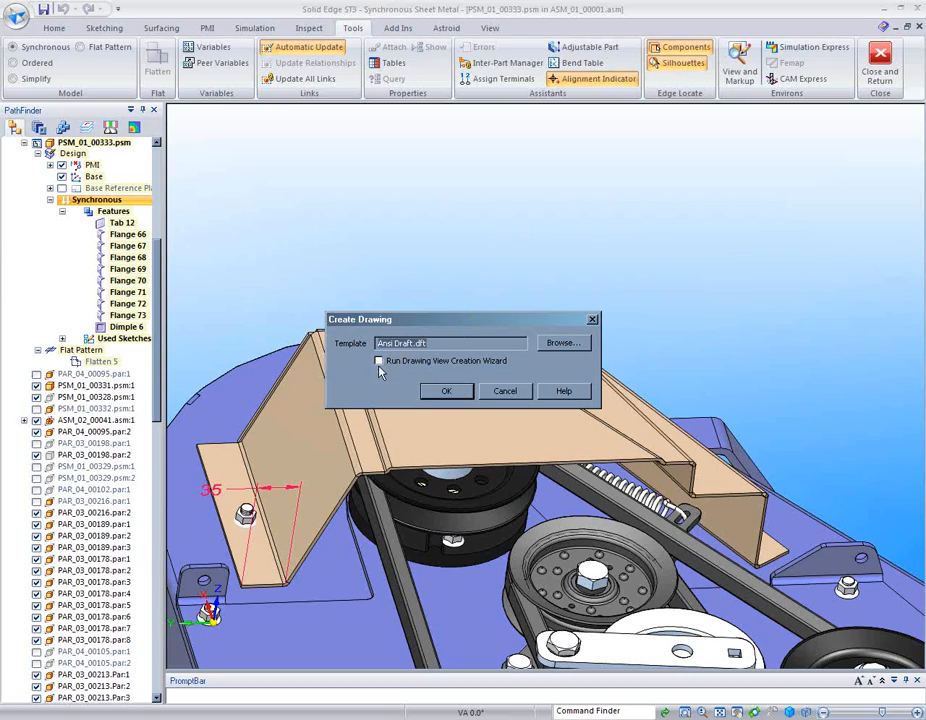
click(446, 392)
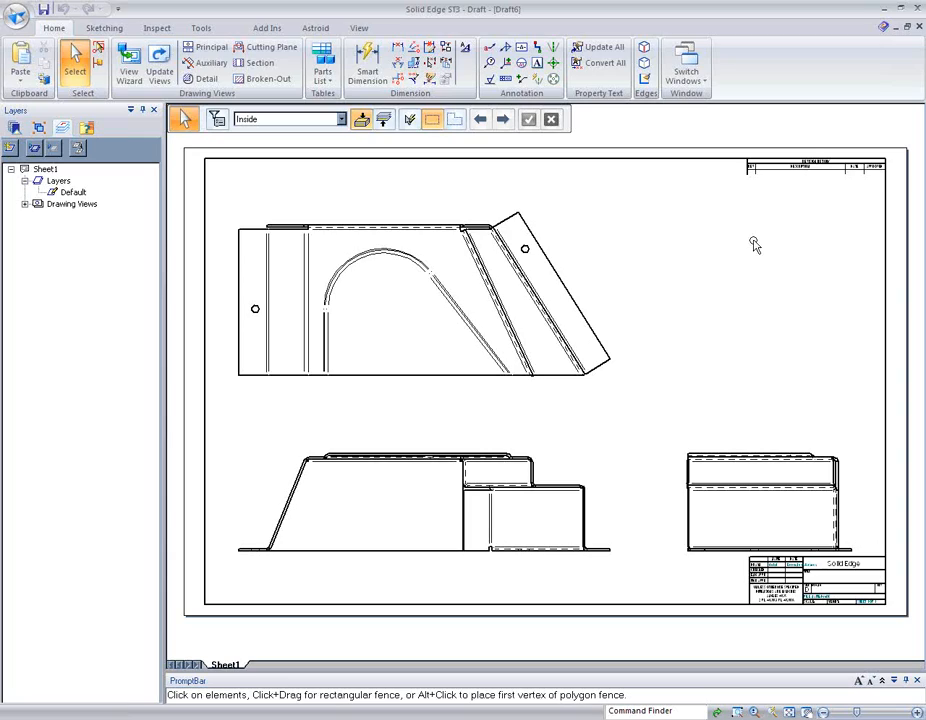
Set the scale of the cover's aligned orthographic drawing views to 1:2.
click(410, 376)
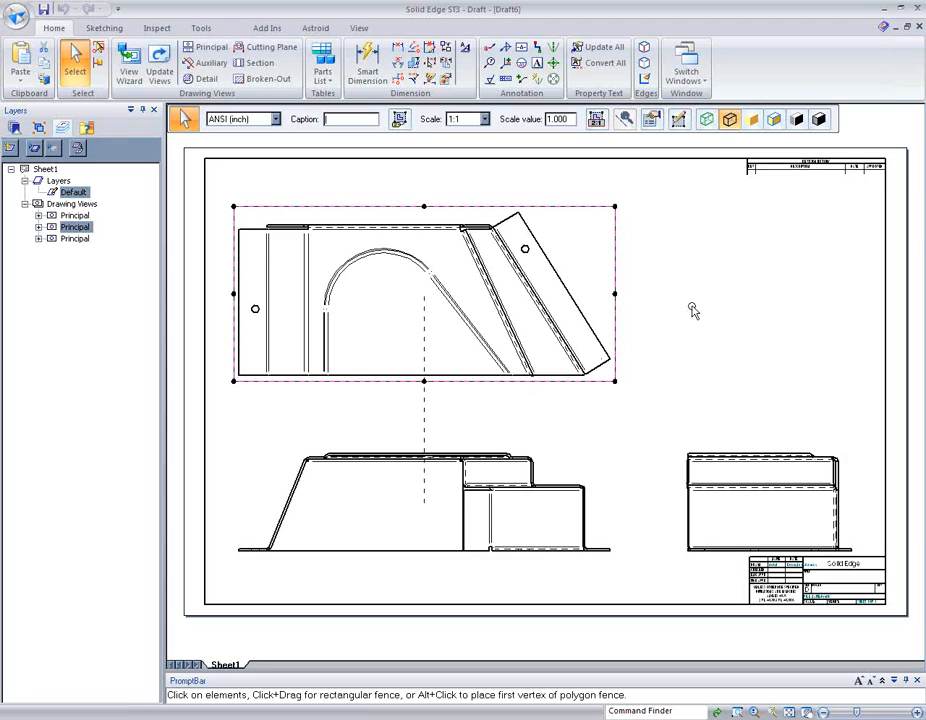
click(484, 119)
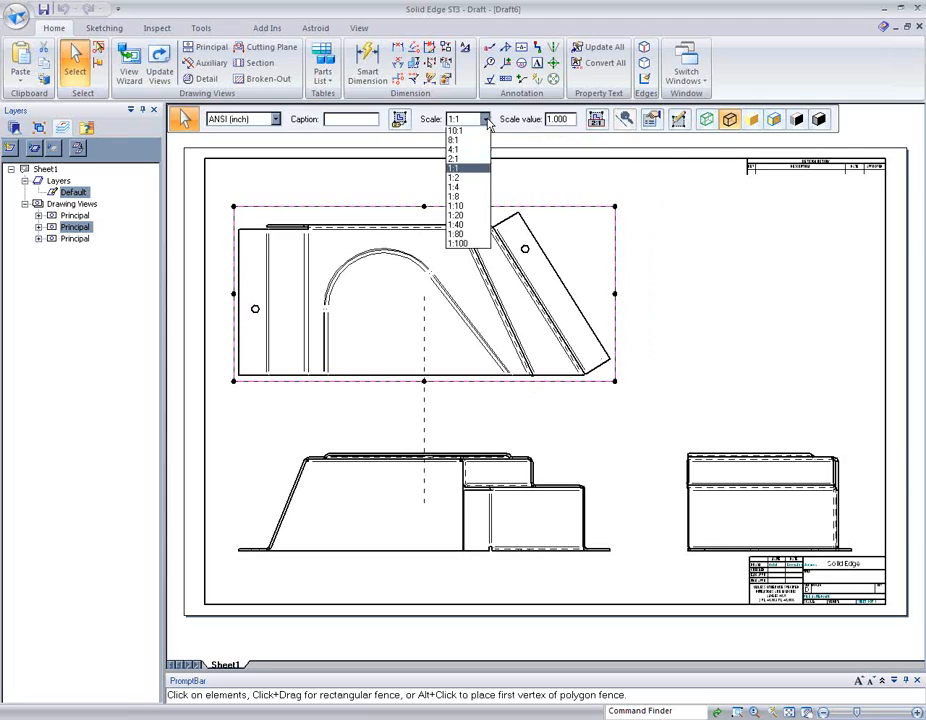
click(458, 216)
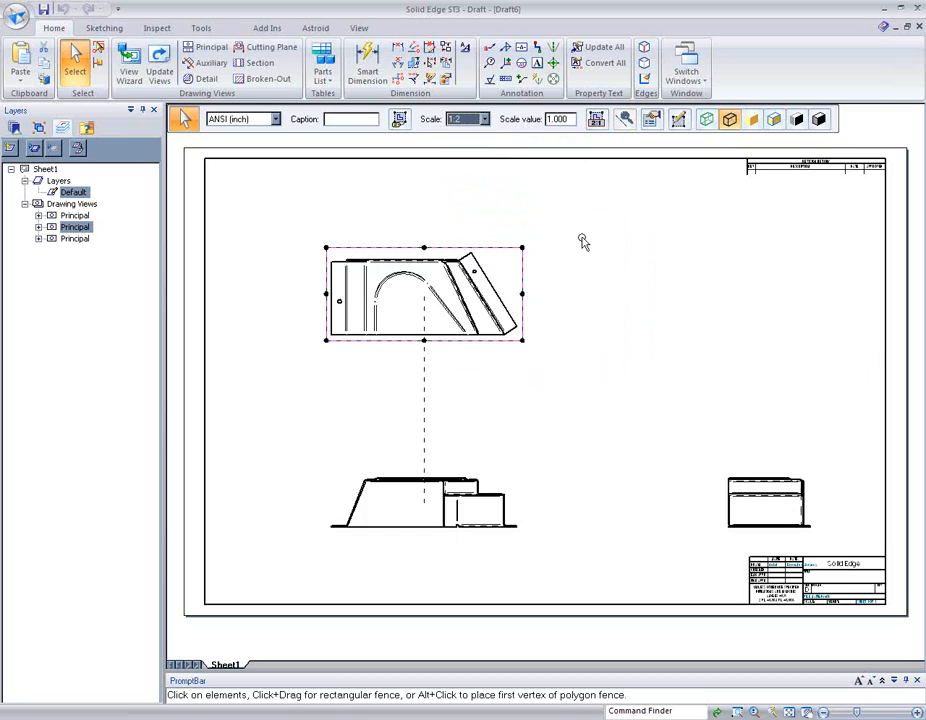
click(640, 316)
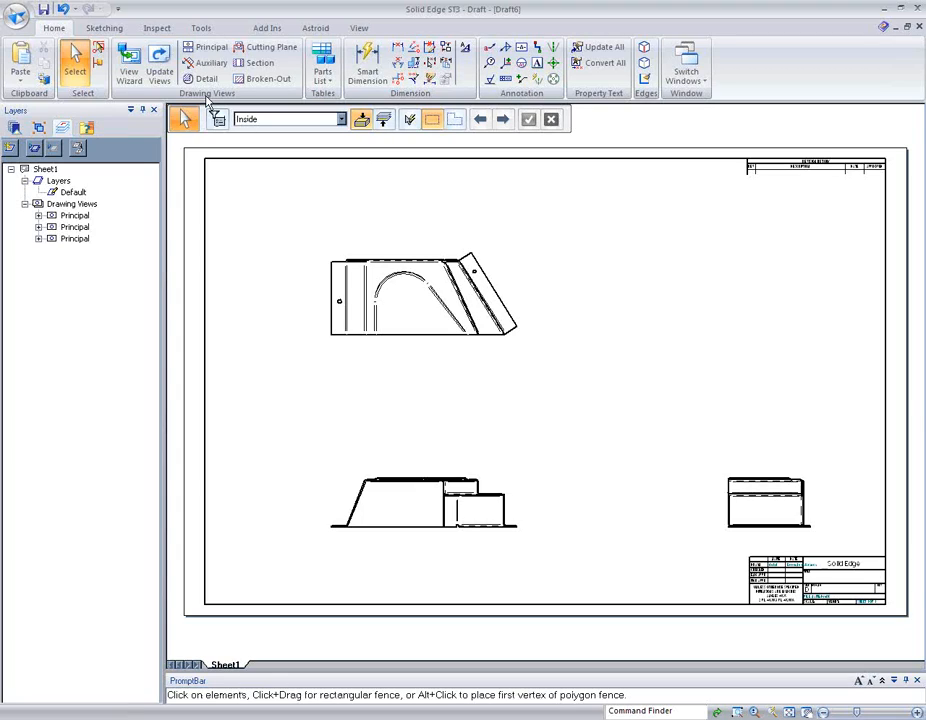
Project a shaded pictorial view from the cover's front view and place it in the sheet's upper-right area.
click(211, 48)
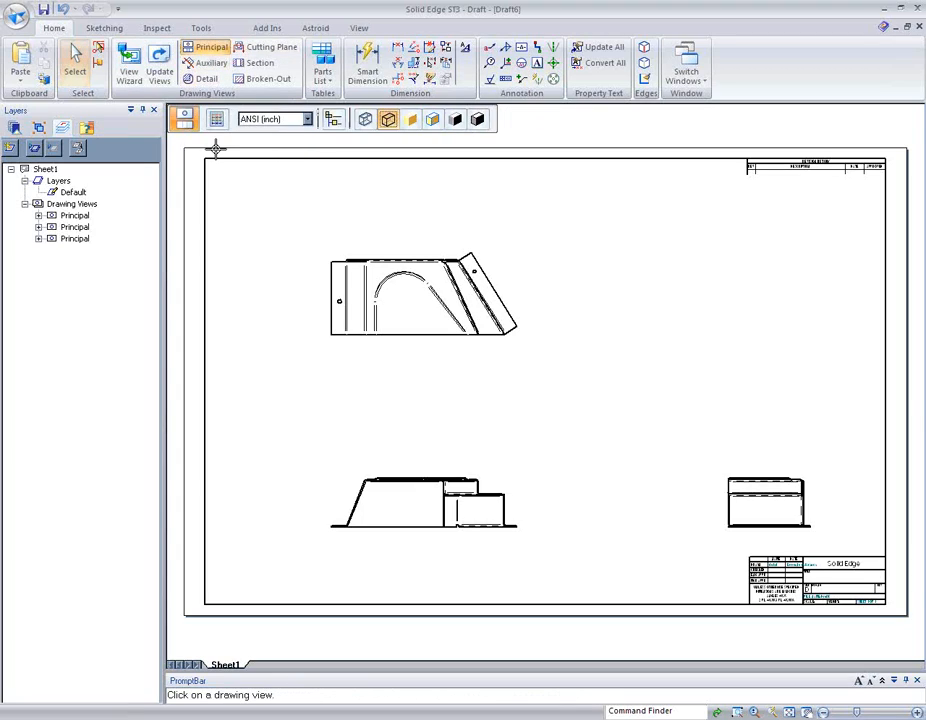
click(478, 490)
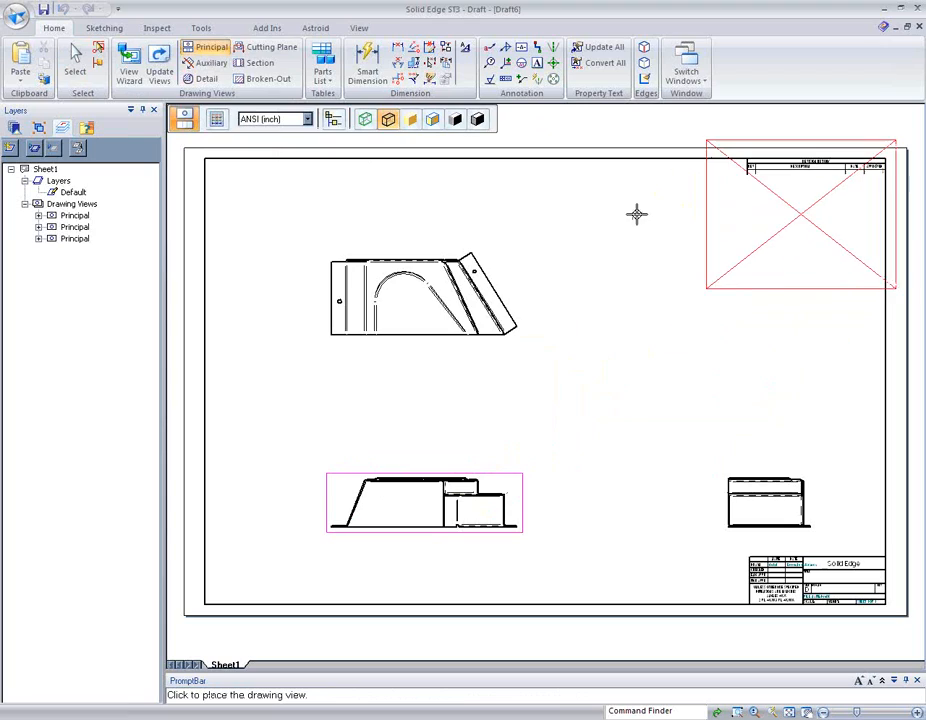
click(432, 119)
click(737, 278)
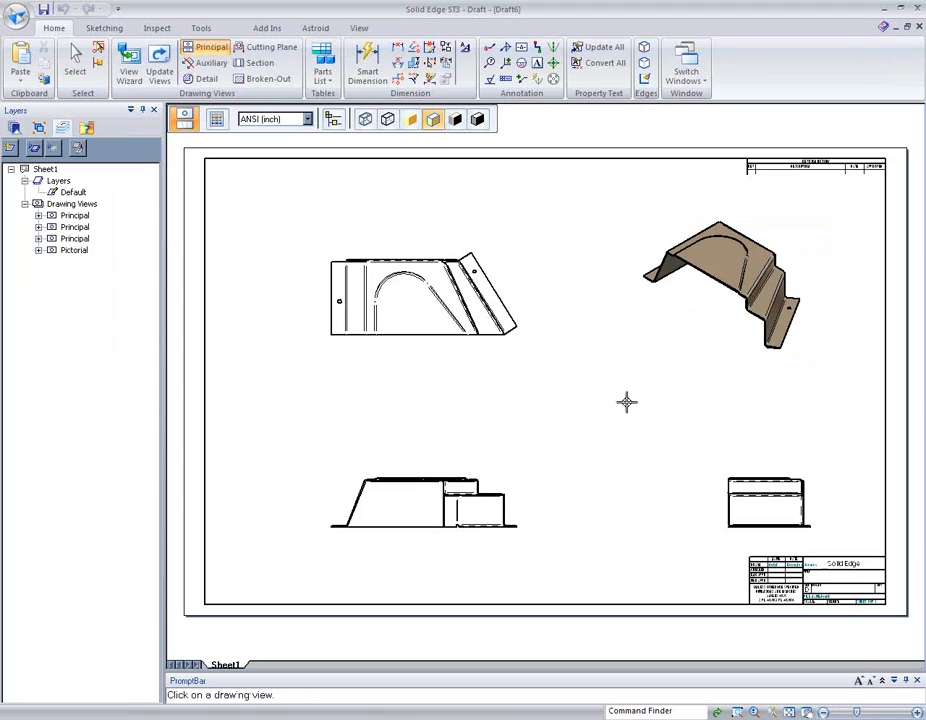
key(Escape)
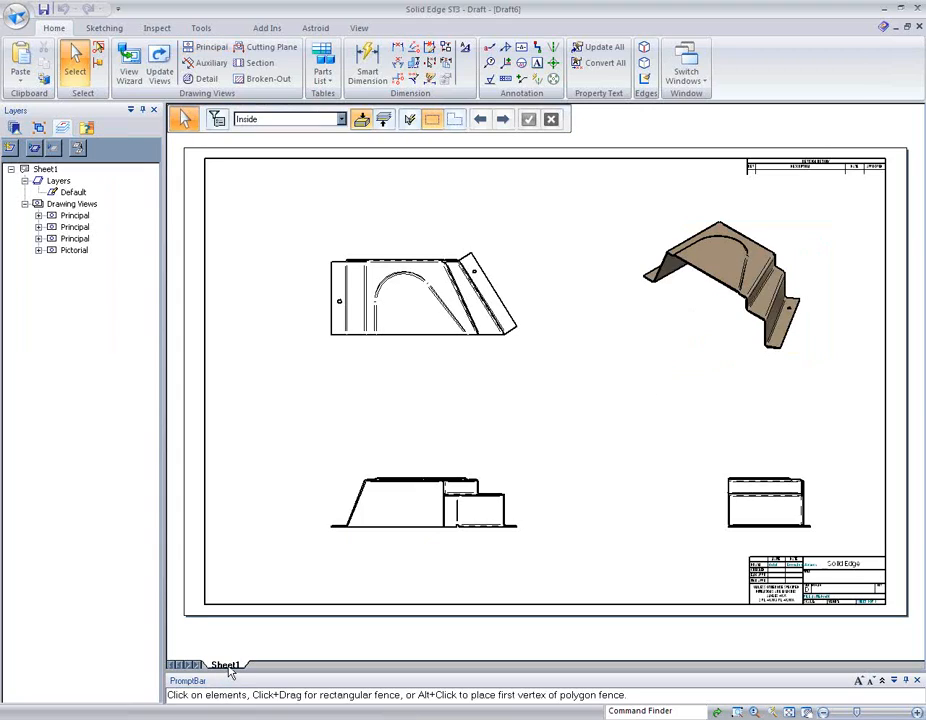
Insert a second sheet and place a top view of the PSM_01_00333.psm flat pattern in its middle.
right_click(229, 665)
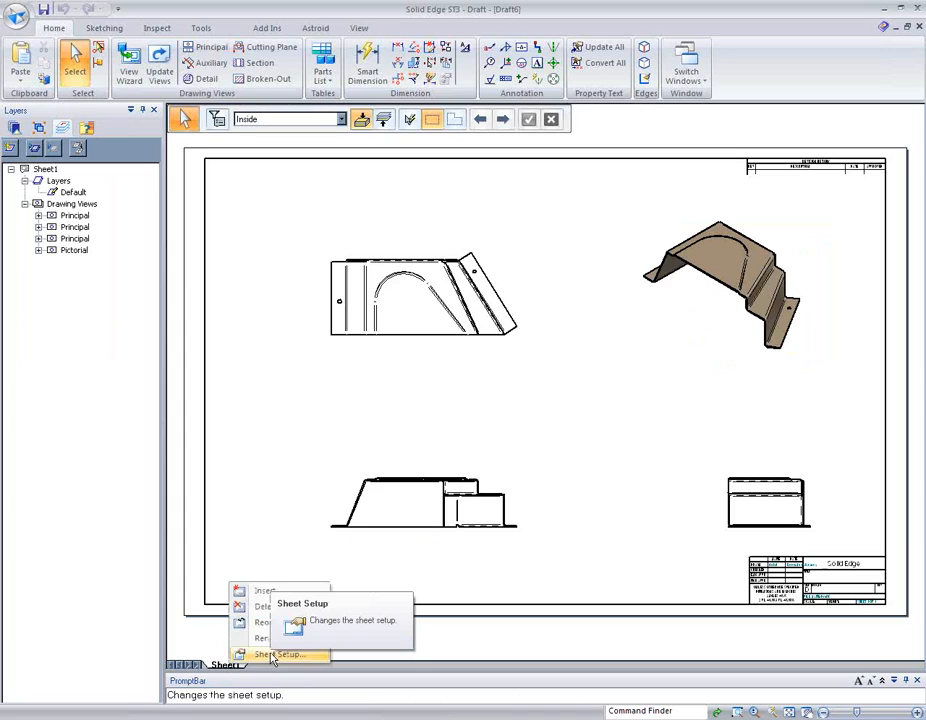
click(263, 591)
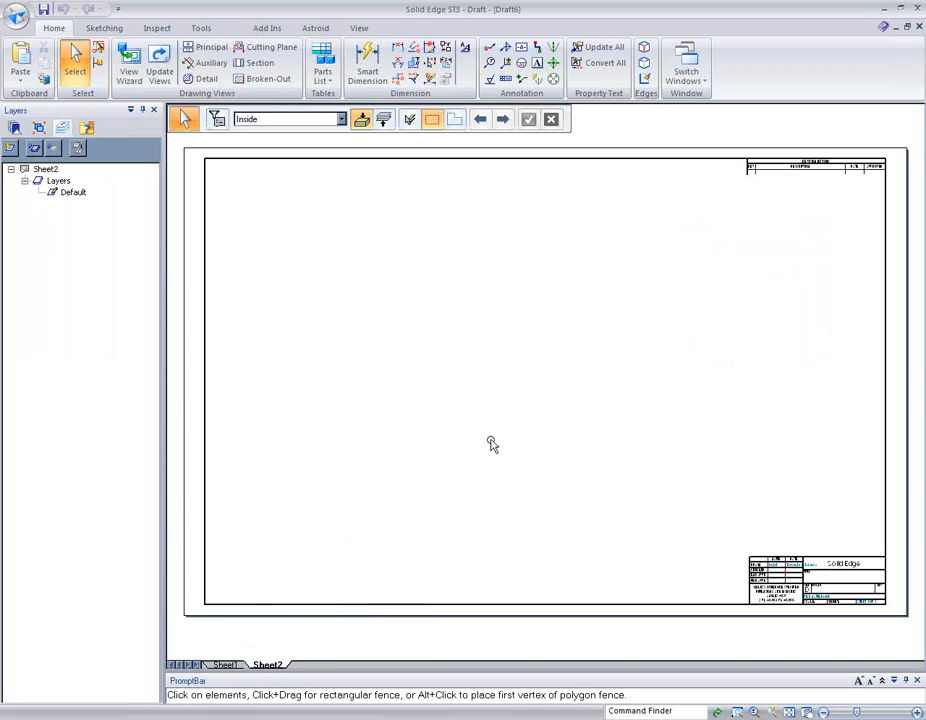
click(131, 71)
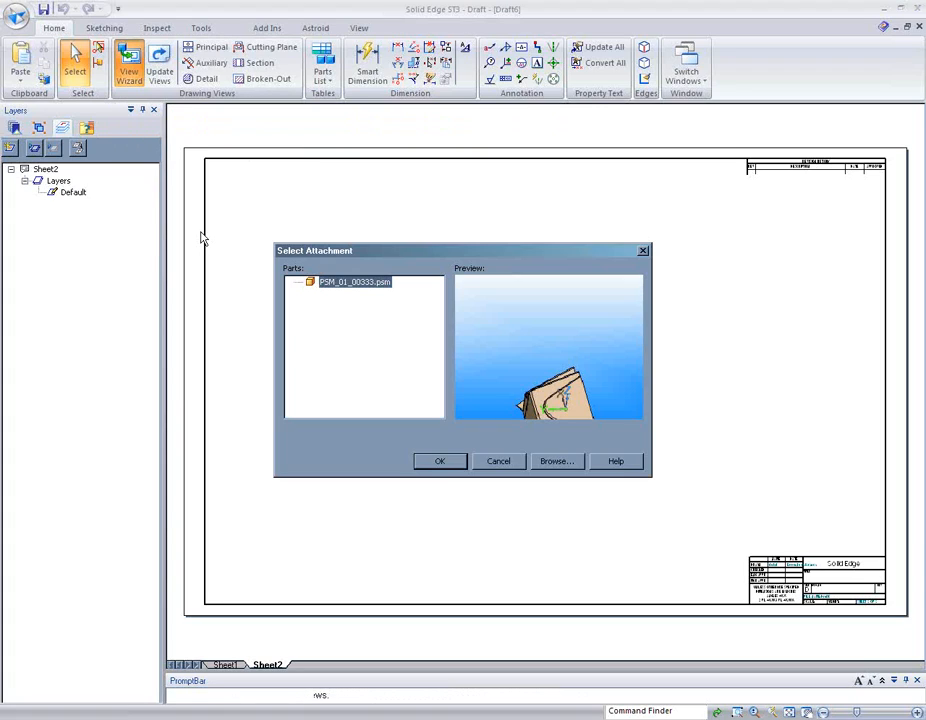
click(421, 460)
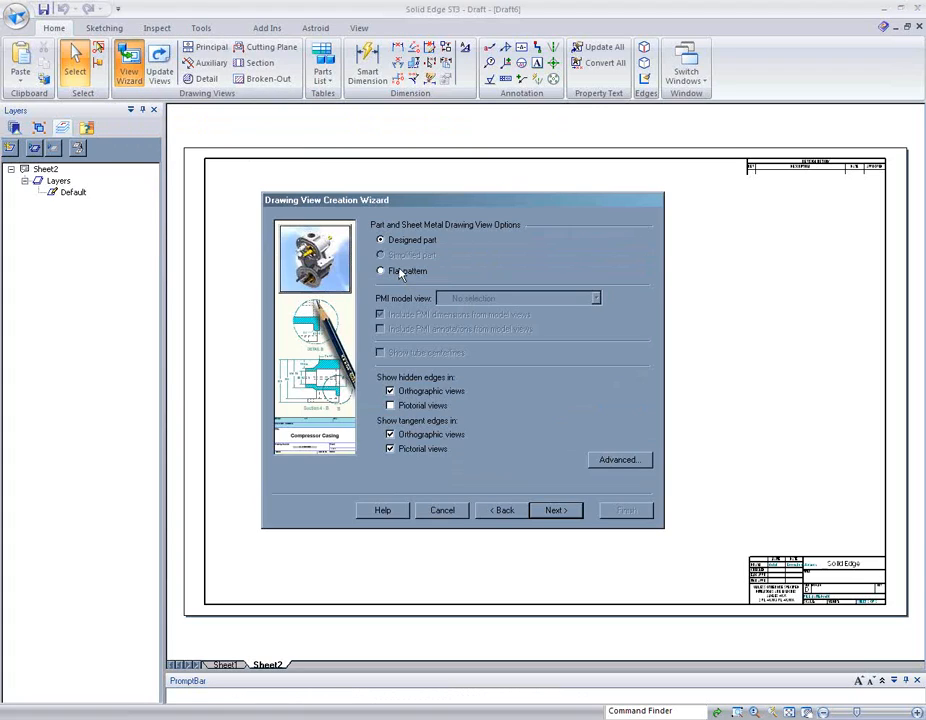
click(556, 511)
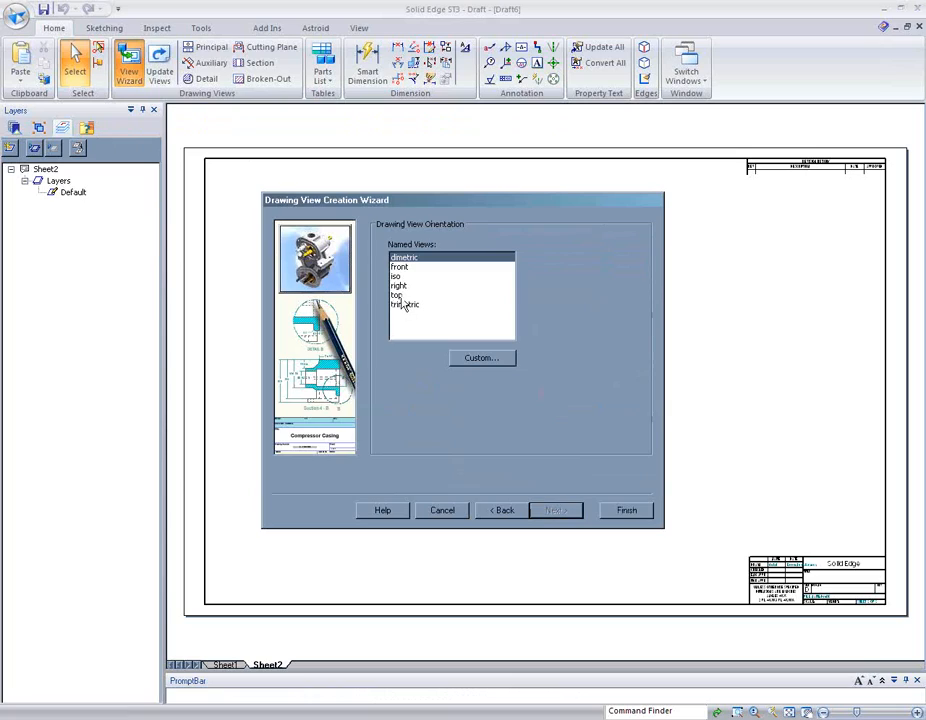
click(397, 296)
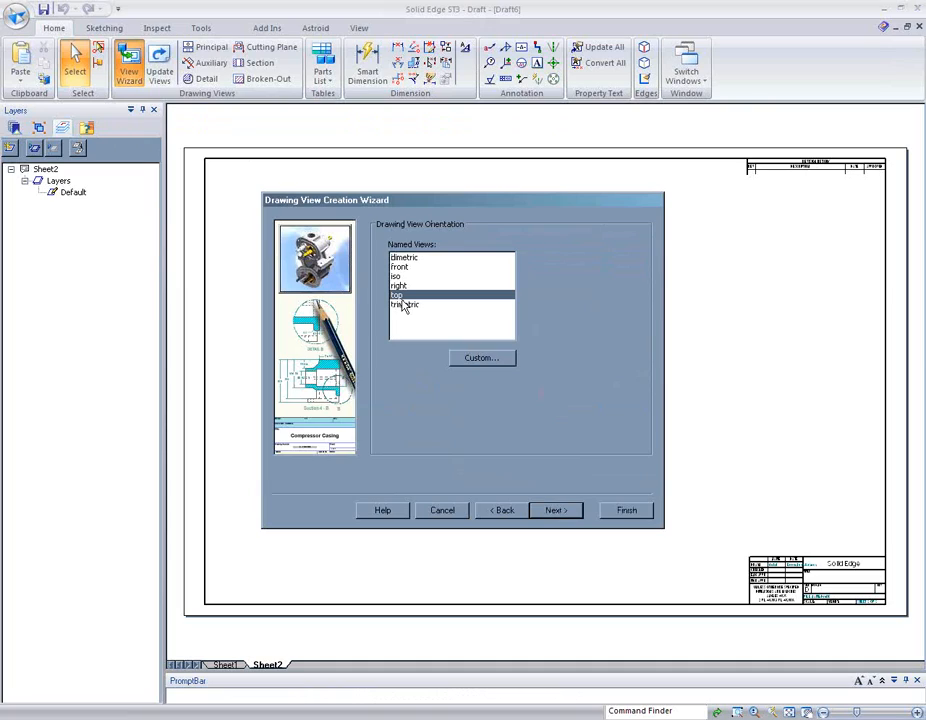
click(621, 511)
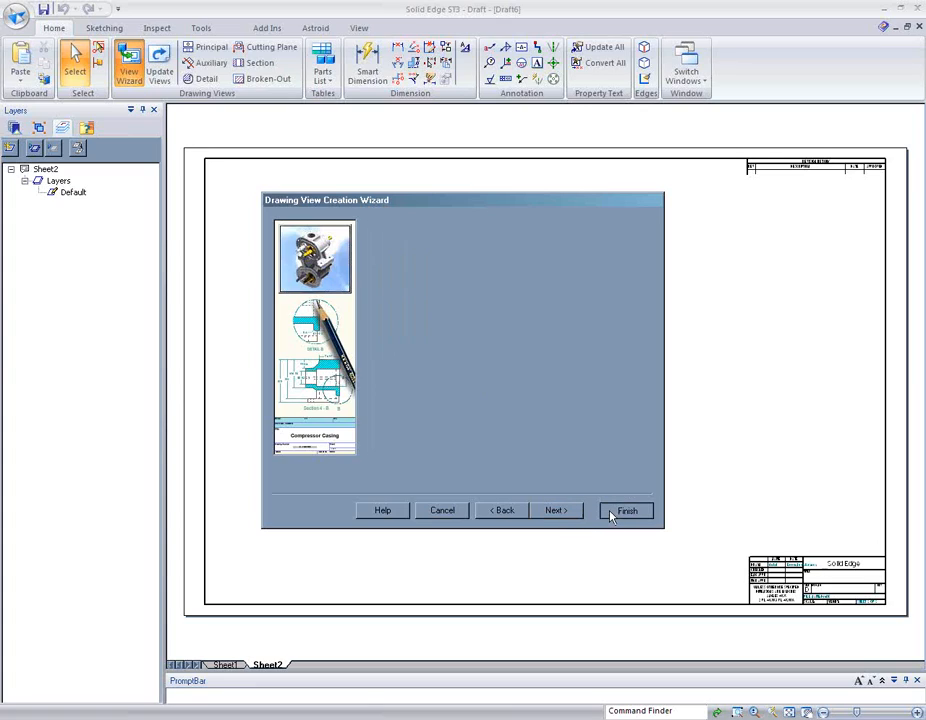
click(544, 377)
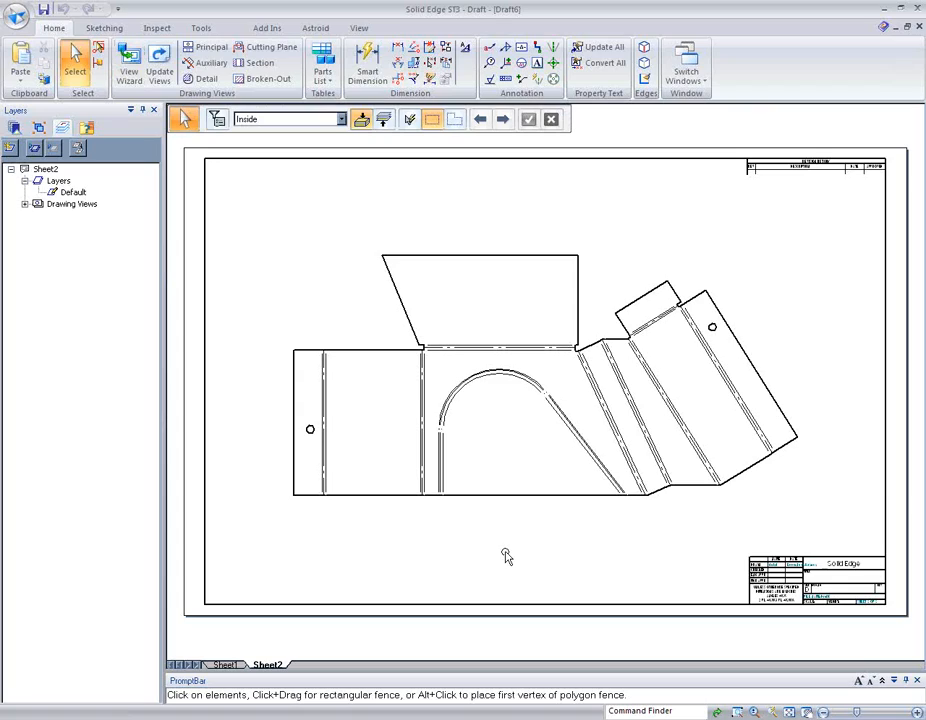
Add a bend table with bend callouts for the flat pattern view, placing the table just below the view.
click(326, 82)
click(351, 115)
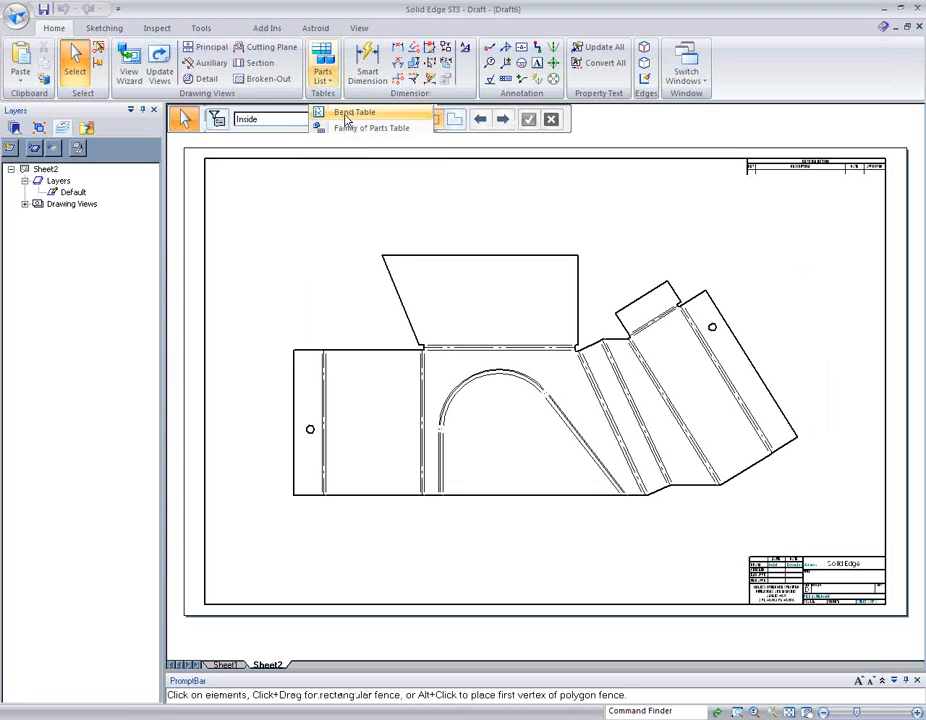
click(488, 500)
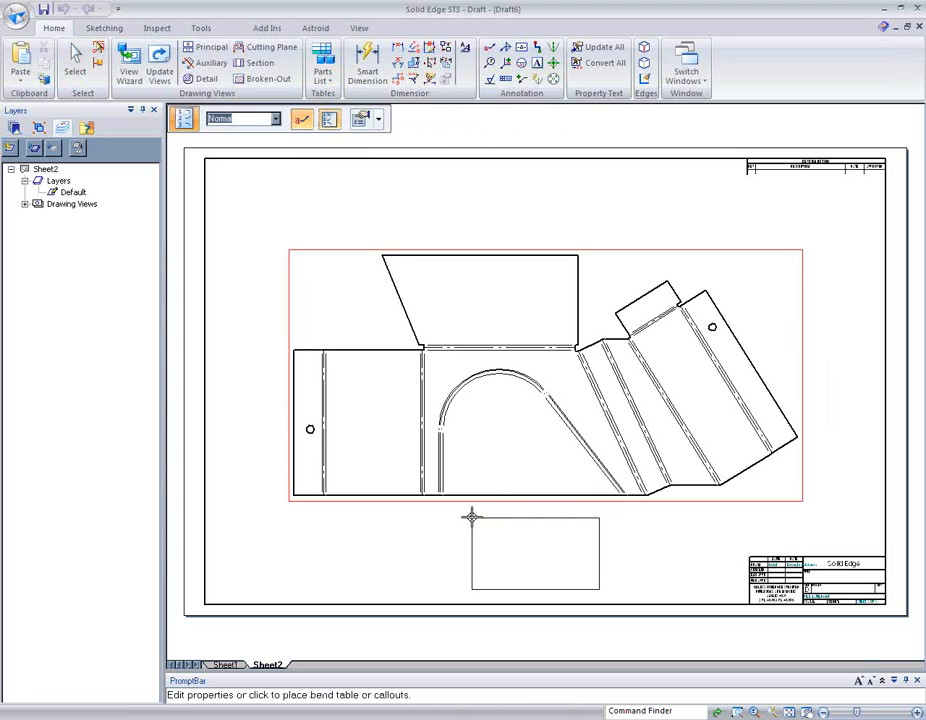
click(472, 516)
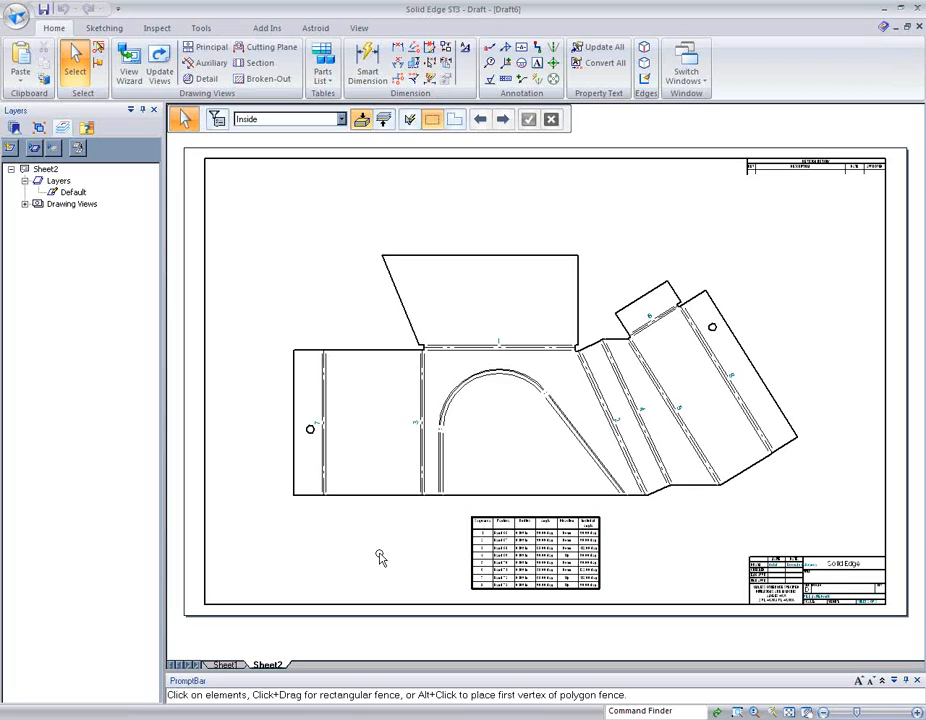
Switch back to the cover model in the assembly and view it on the mower deck from another angle.
click(685, 78)
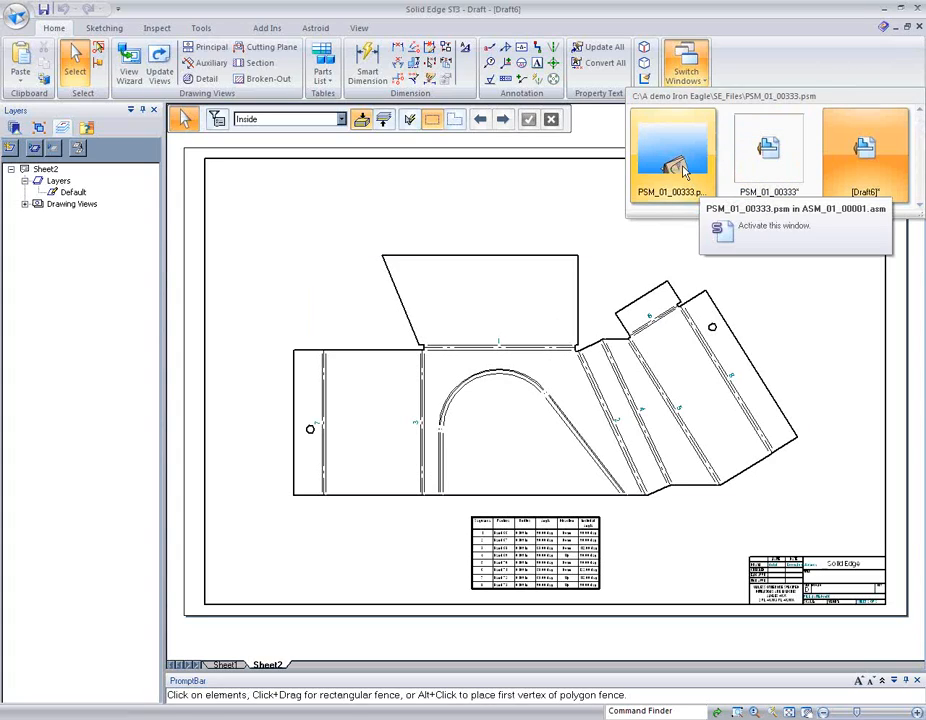
click(657, 235)
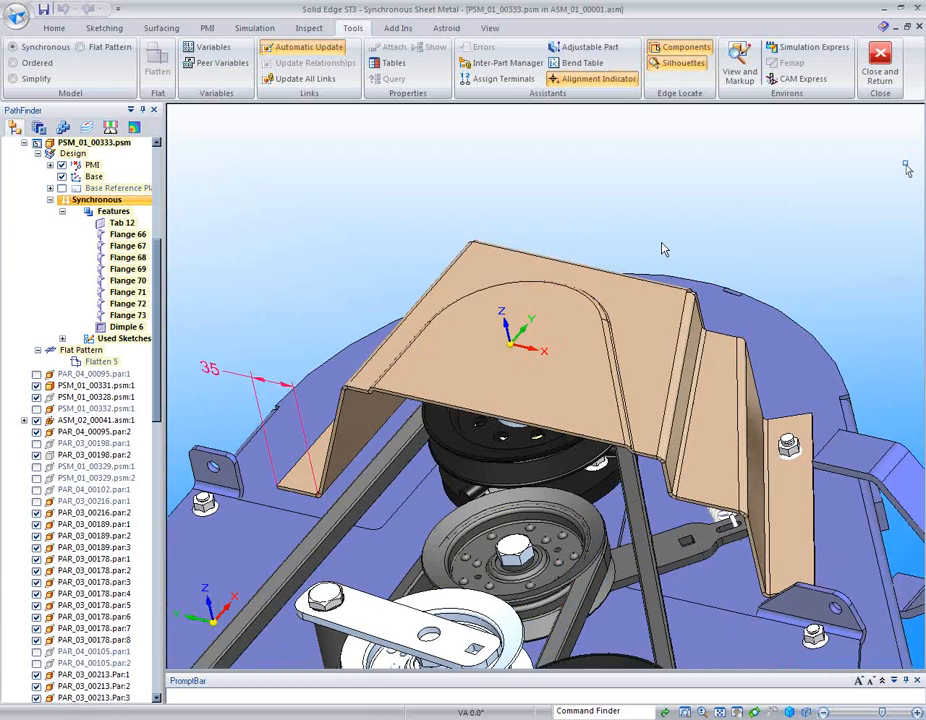
key(alt+Tab)
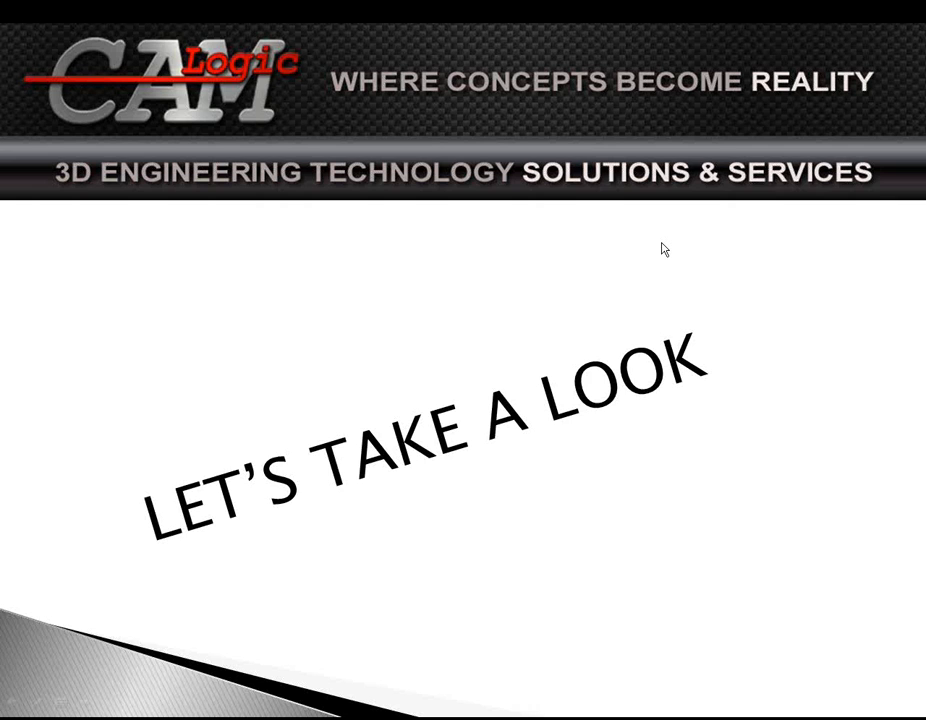
key(Right)
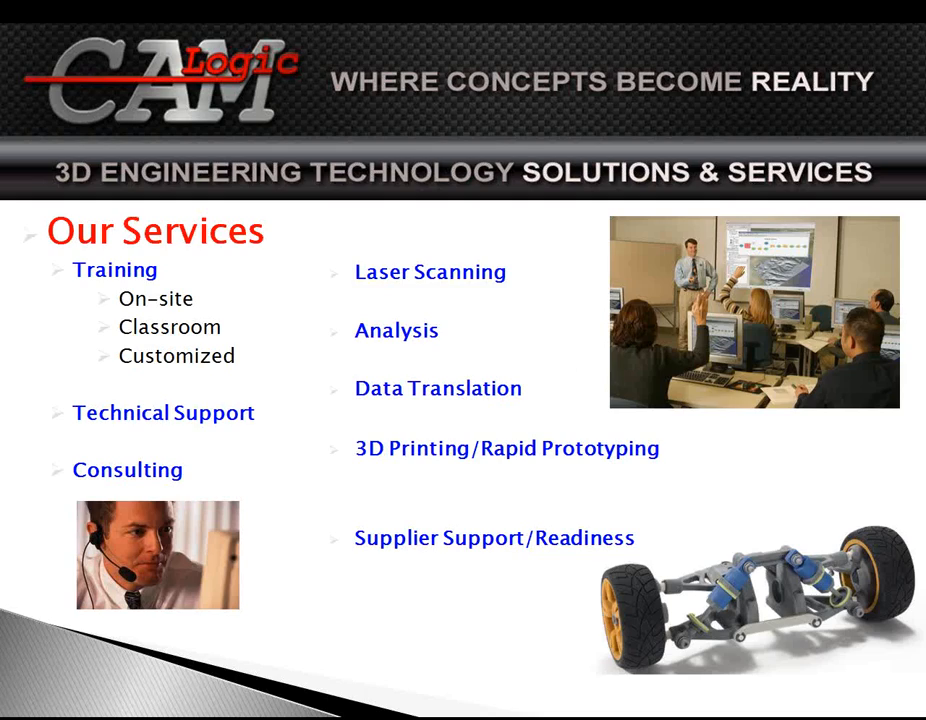